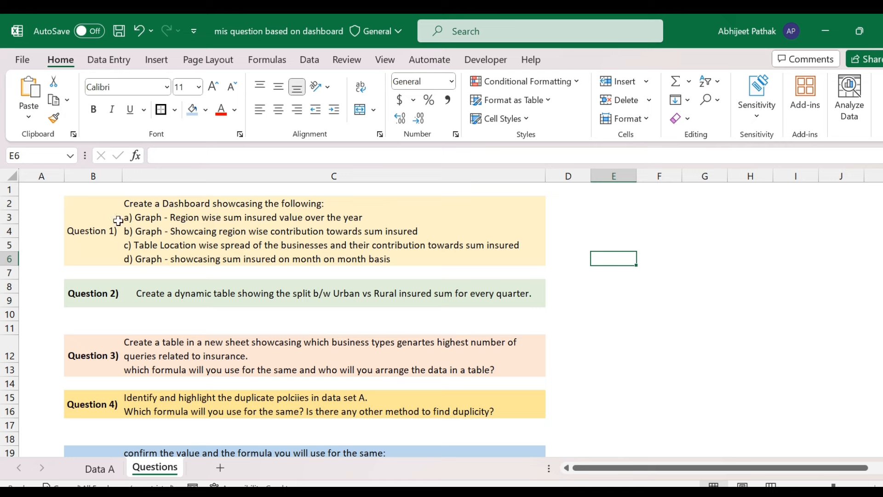
- Go to the Data A sheet and turn off the filter buttons on the policy table
{"action": "left_click", "coordinate": [145, 216]}
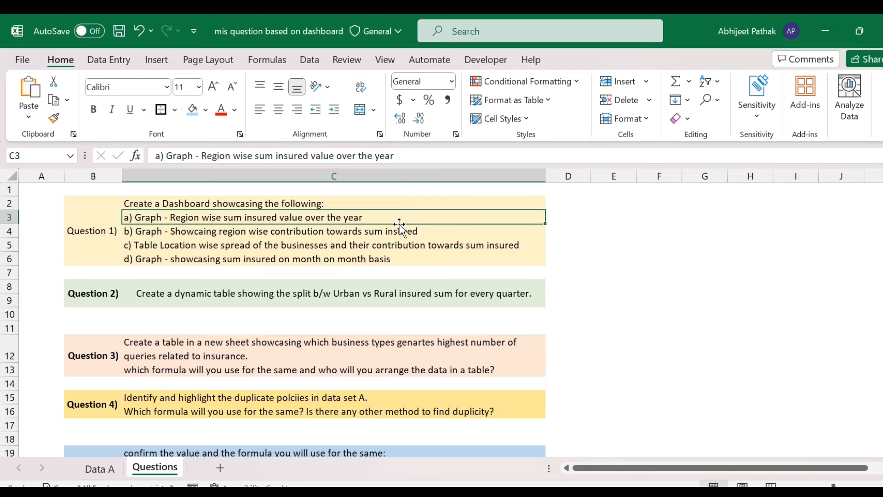
{"action": "left_click", "coordinate": [99, 468]}
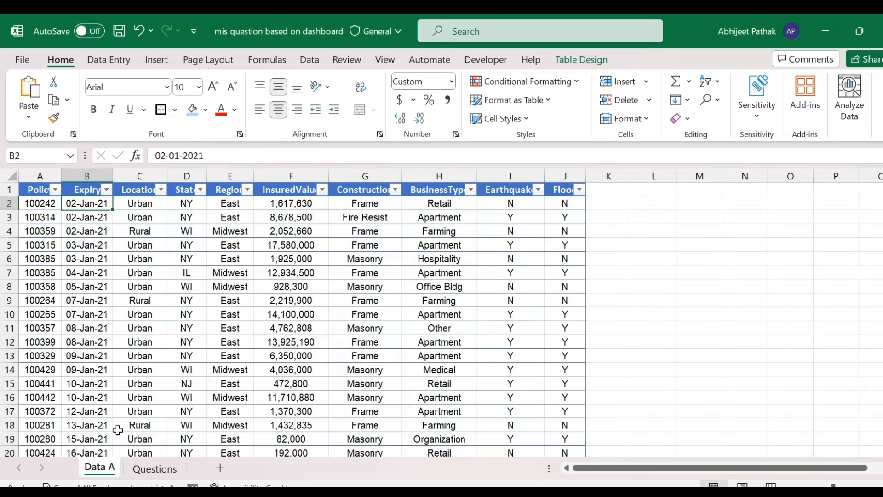
{"action": "left_click", "coordinate": [40, 192]}
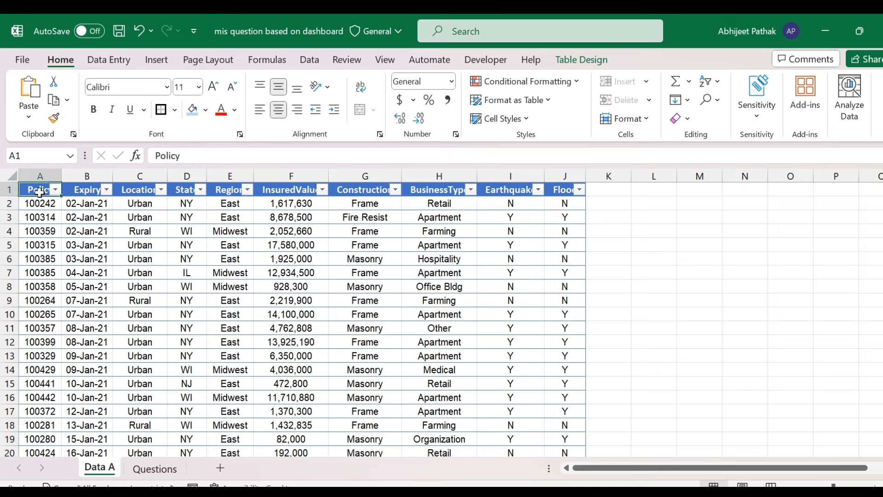
{"action": "key", "text": "ctrl+shift+l"}
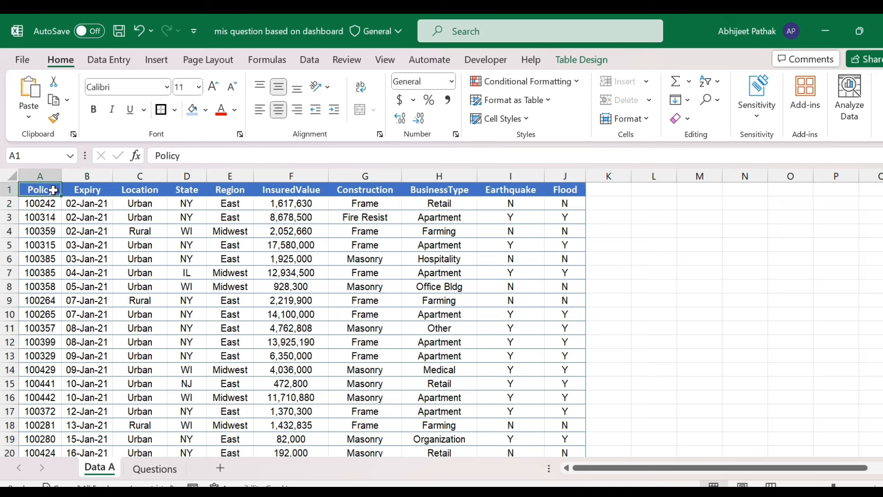
- Examine the column headings of the policy table from Expiry to Earthquake, and check the task list on the Questions sheet
{"action": "left_click", "coordinate": [83, 188]}
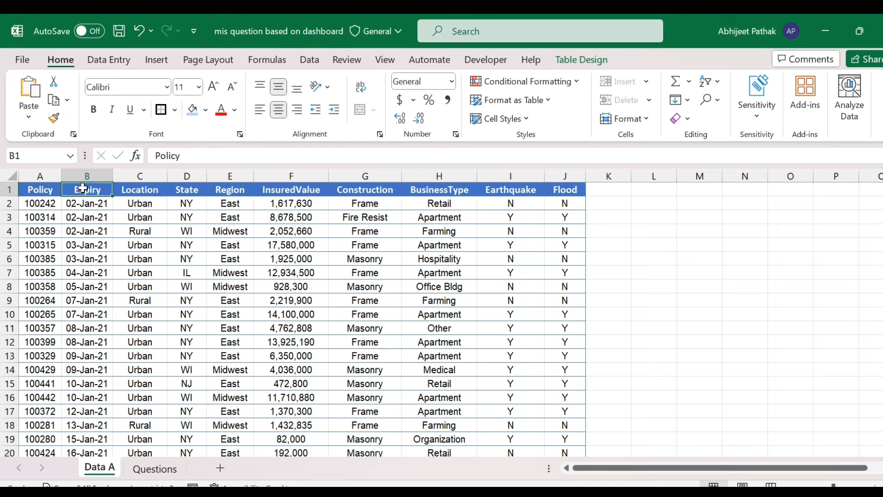
{"action": "left_click", "coordinate": [138, 190]}
{"action": "left_click", "coordinate": [189, 189]}
{"action": "left_click", "coordinate": [230, 190]}
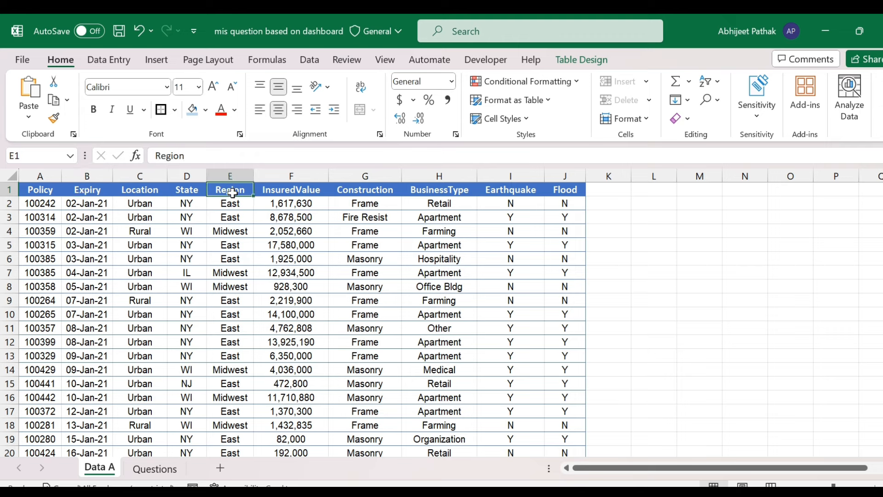
{"action": "left_click", "coordinate": [279, 190]}
{"action": "left_click", "coordinate": [365, 192]}
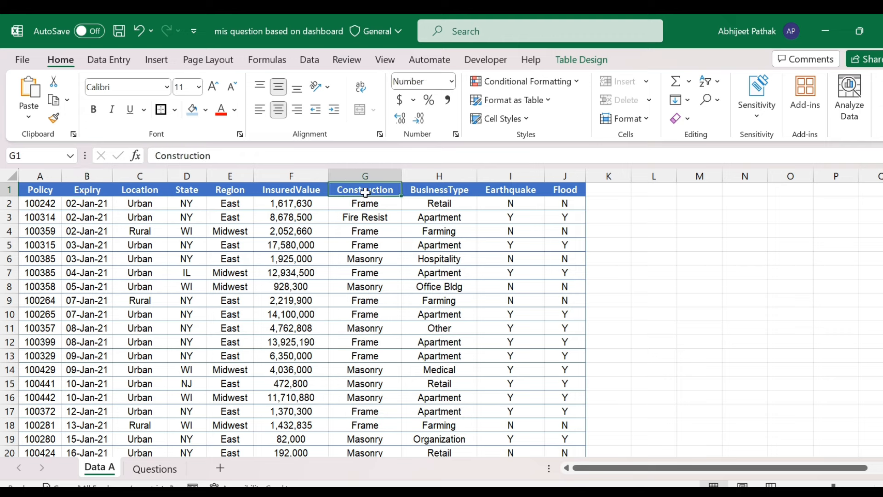
{"action": "left_click", "coordinate": [453, 191]}
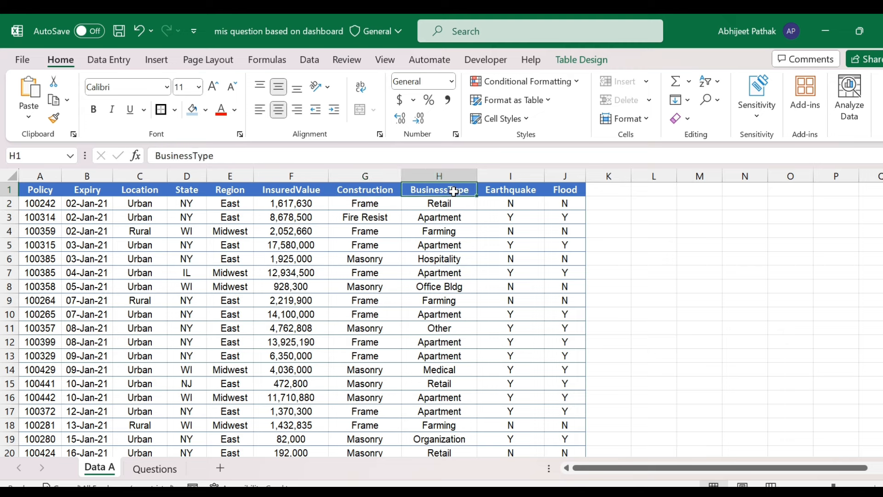
{"action": "left_click", "coordinate": [497, 193]}
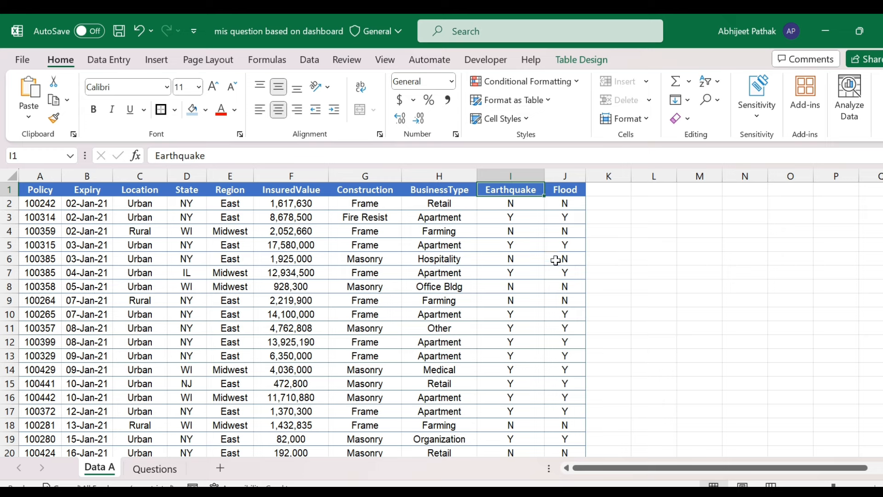
{"action": "left_click", "coordinate": [143, 474]}
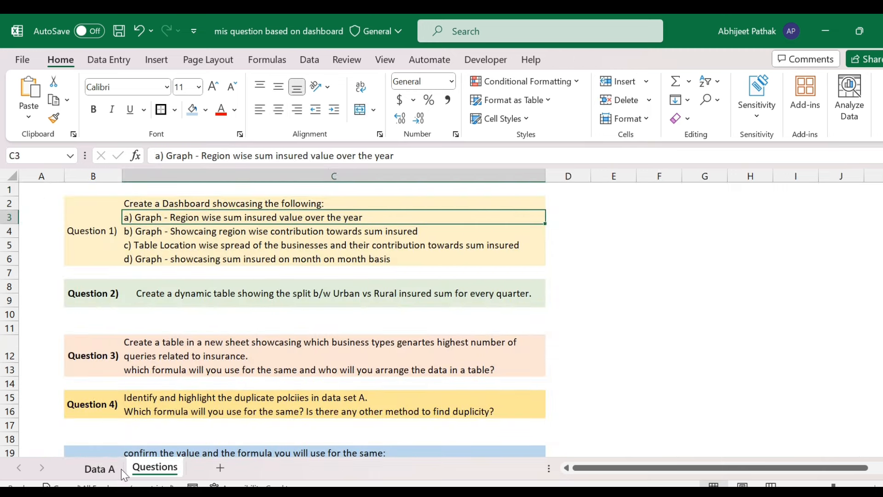
- Show the Data A table's filter buttons to examine the Region and Expiry filter values, and hide them again
{"action": "left_click", "coordinate": [102, 468]}
{"action": "left_click", "coordinate": [228, 196]}
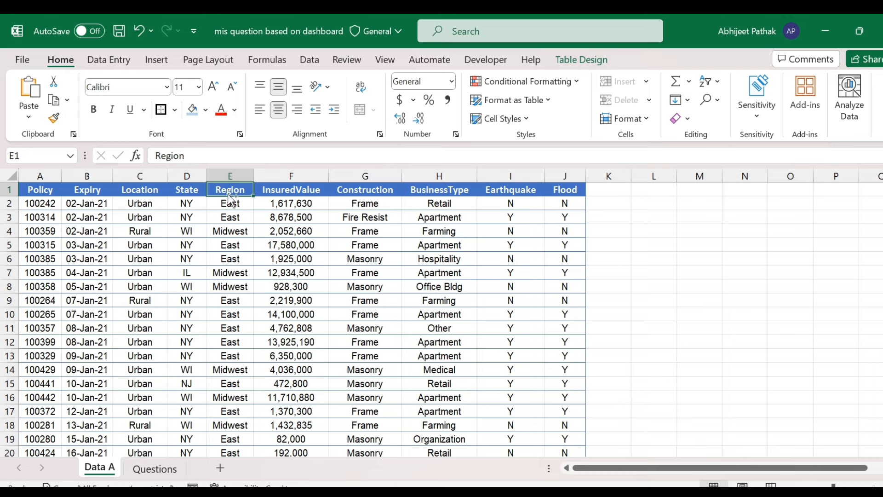
{"action": "key", "text": "ctrl+shift+l"}
{"action": "left_click", "coordinate": [248, 190]}
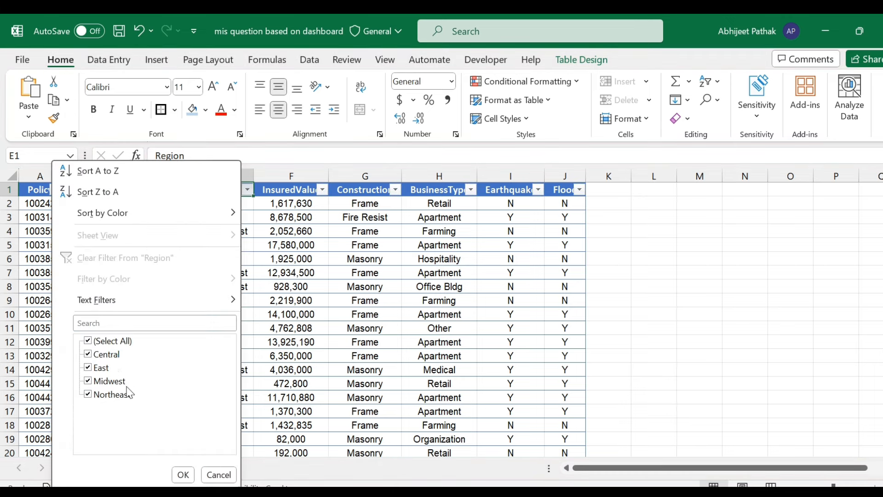
{"action": "left_click", "coordinate": [338, 287]}
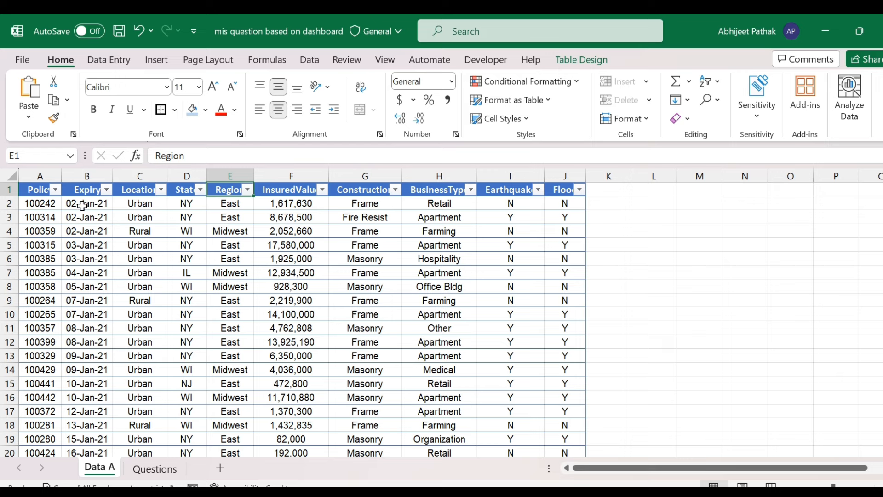
{"action": "left_click", "coordinate": [106, 190]}
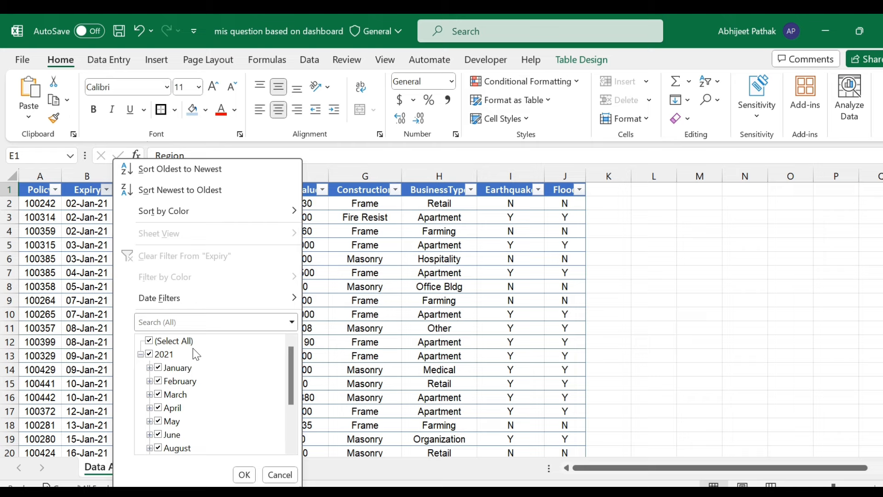
{"action": "left_click", "coordinate": [244, 474]}
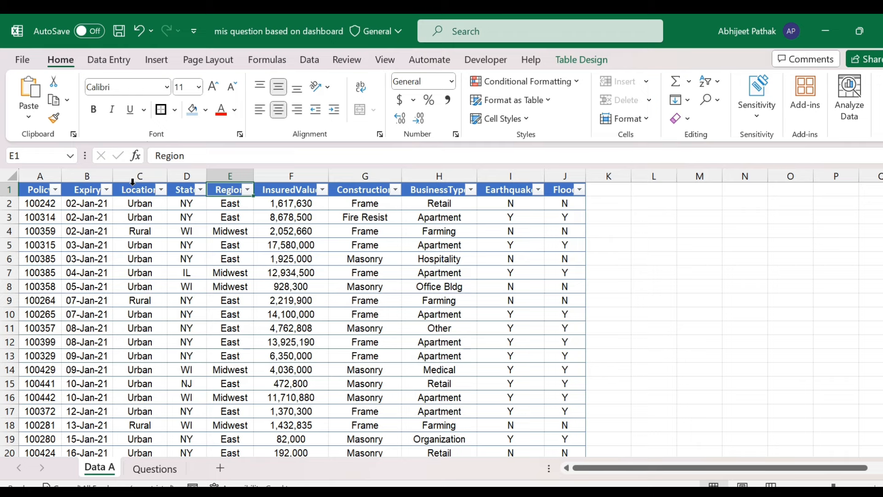
{"action": "left_click", "coordinate": [95, 194]}
{"action": "key", "text": "ctrl+shift+l"}
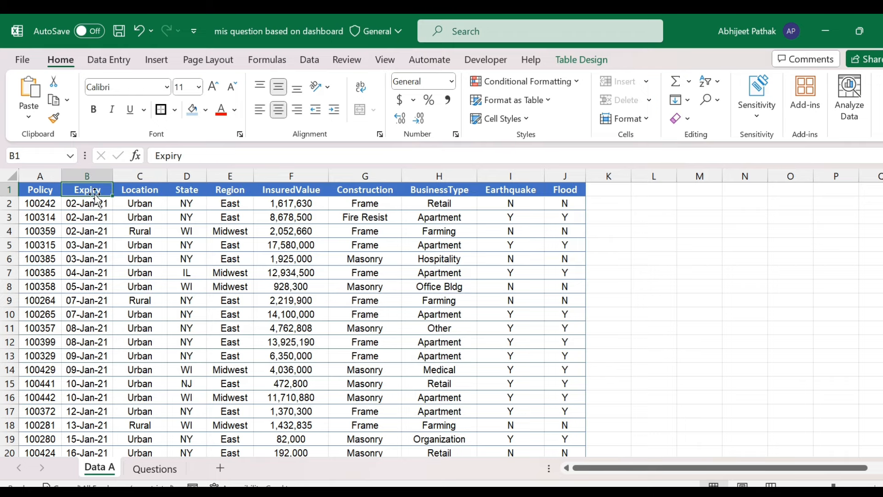
- Insert a table column between Expiry and Location and give it the heading Year
{"action": "left_click", "coordinate": [138, 176]}
{"action": "right_click", "coordinate": [133, 177]}
{"action": "left_click", "coordinate": [154, 318]}
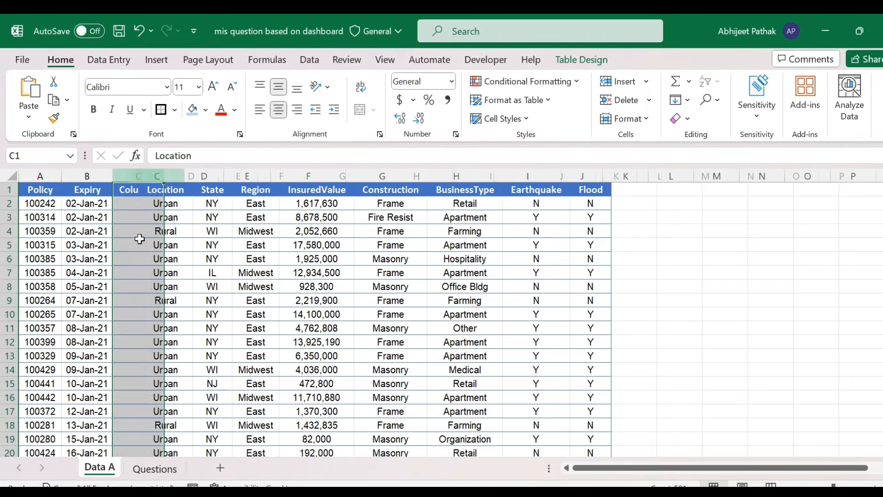
{"action": "left_click", "coordinate": [138, 191]}
{"action": "type", "text": "year"}
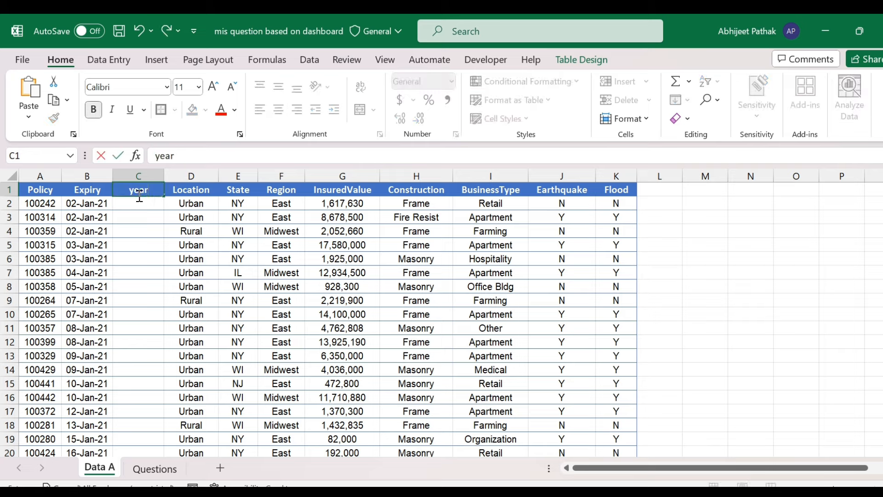
{"action": "key", "text": "Return"}
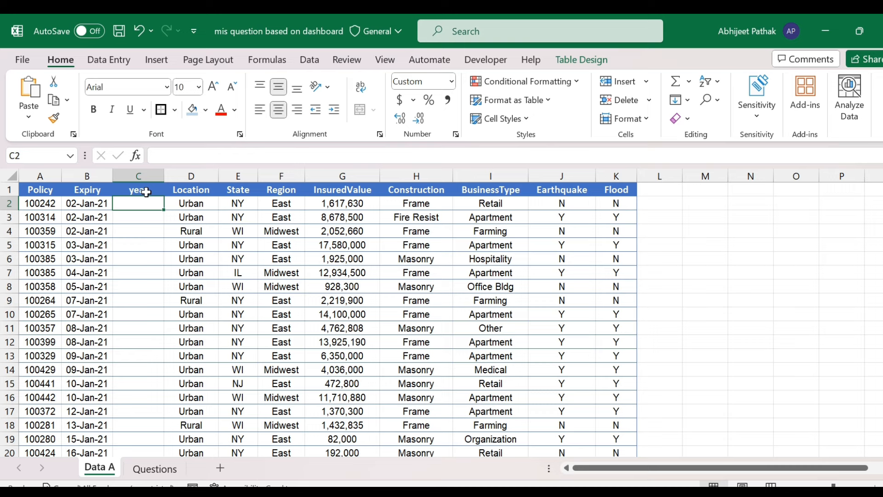
{"action": "left_click", "coordinate": [146, 193]}
{"action": "type", "text": "Y"}
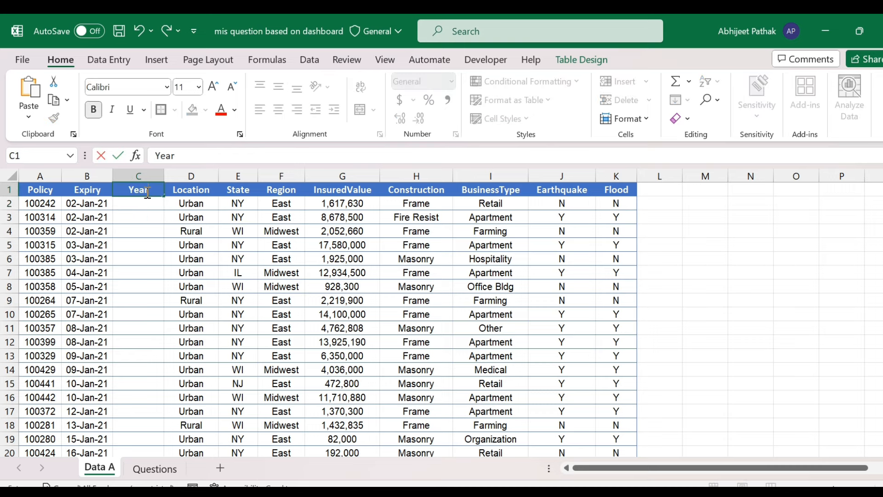
{"action": "key", "text": "Return"}
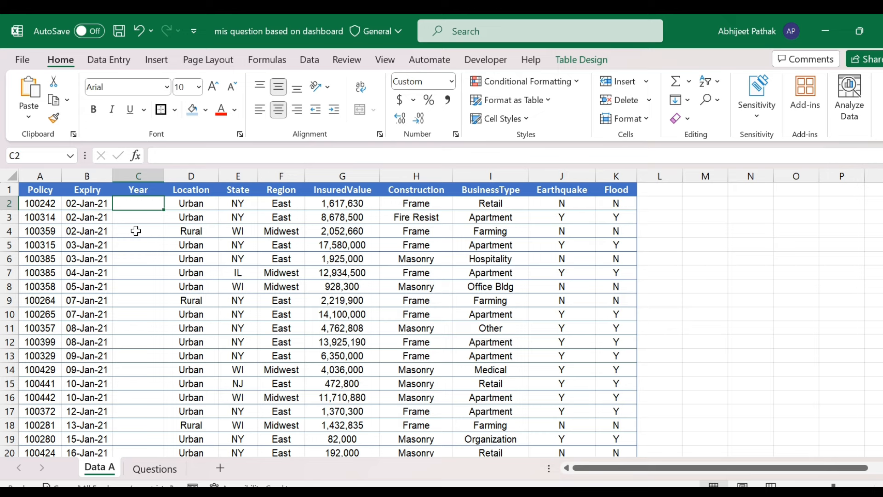
{"action": "type", "text": "=text"}
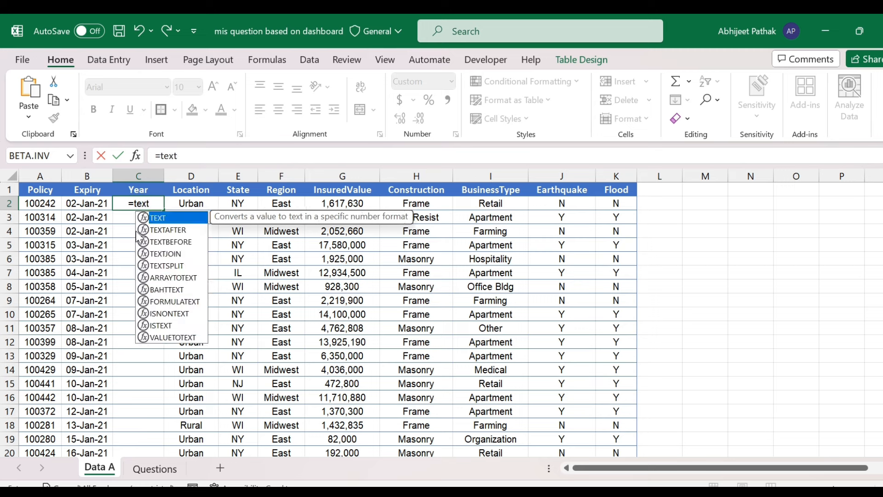
{"action": "key", "text": "Tab"}
{"action": "key", "text": "Left"}
{"action": "type", "text": ","}
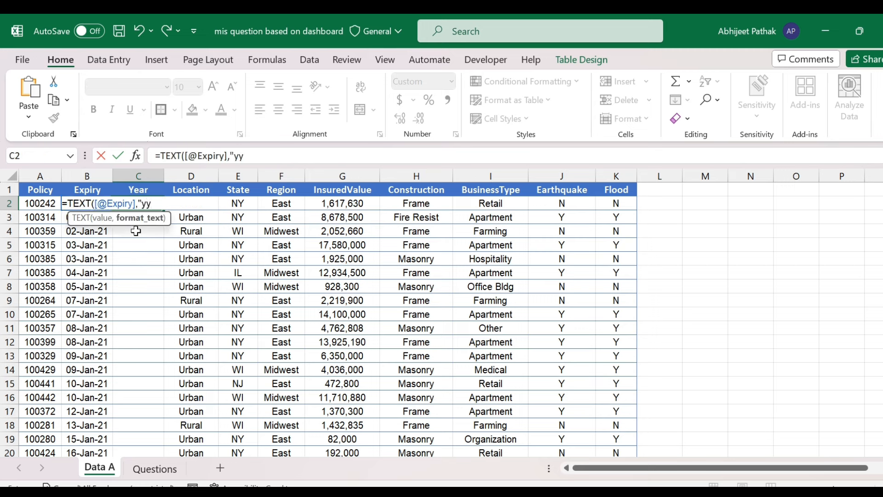
{"action": "type", "text": "\"yyy\""}
{"action": "key", "text": "Return"}
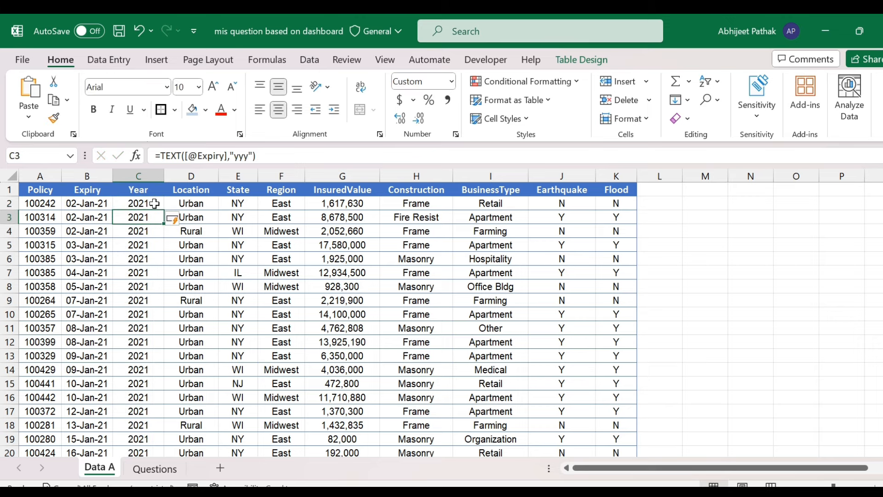
- Create a PivotTable from the policy table tblPolicies on a new worksheet
{"action": "left_click", "coordinate": [155, 207]}
{"action": "left_click", "coordinate": [99, 189]}
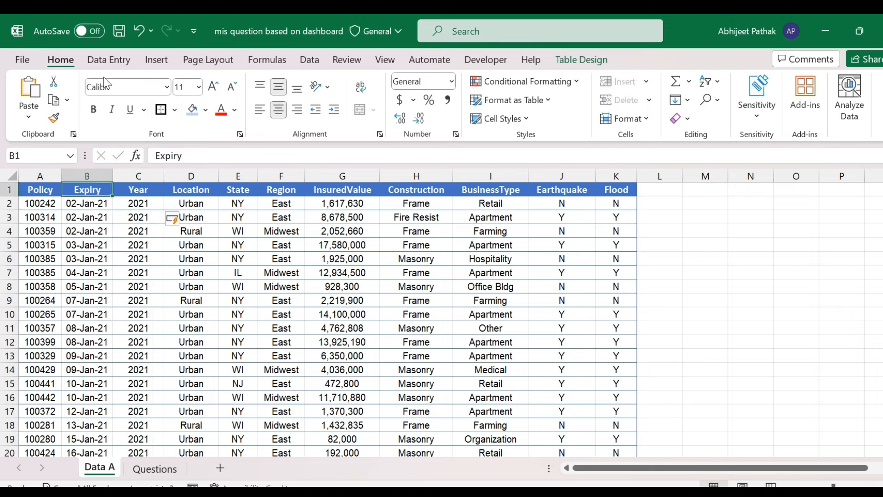
{"action": "left_click", "coordinate": [158, 60]}
{"action": "left_click", "coordinate": [38, 95]}
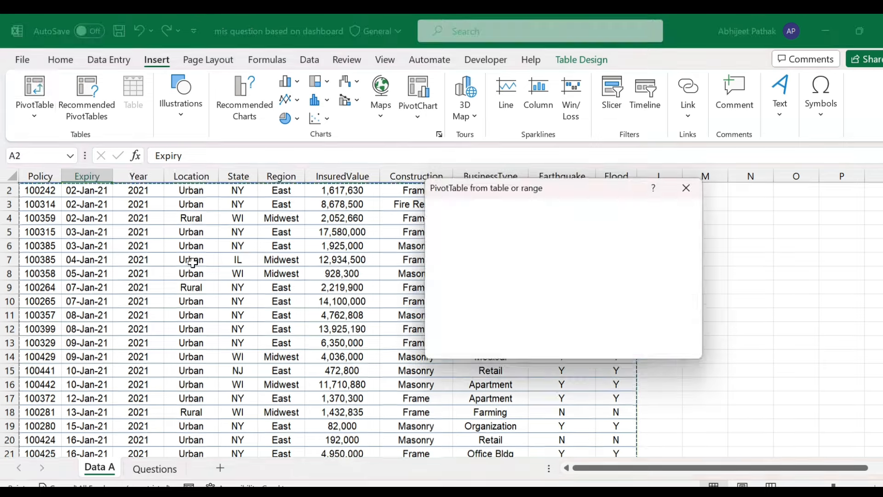
{"action": "left_click", "coordinate": [598, 346]}
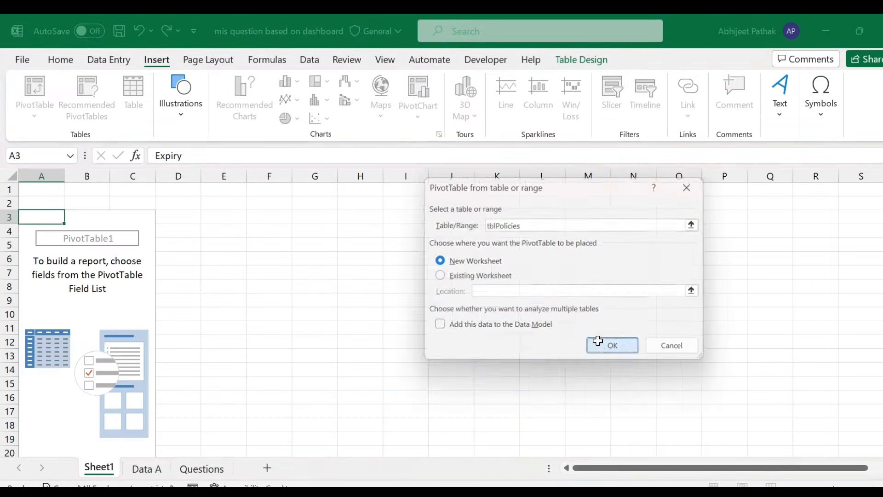
- Add a new worksheet and name it Dashboard
{"action": "left_click", "coordinate": [267, 468]}
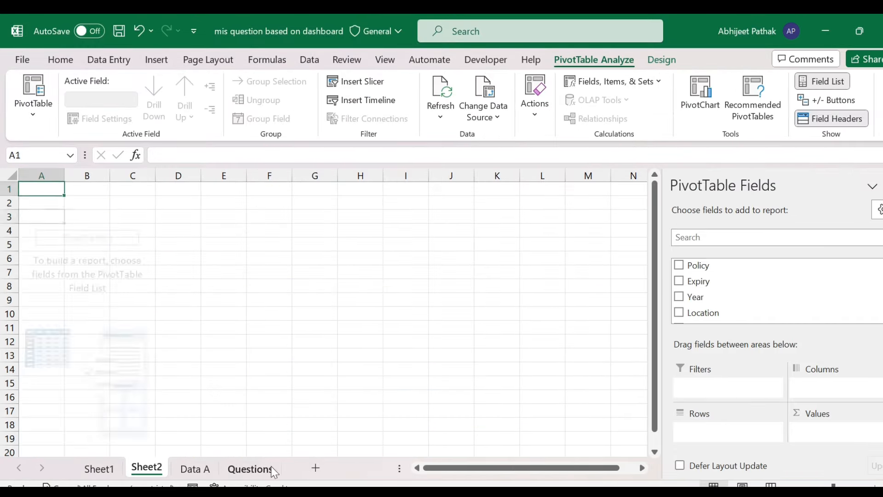
{"action": "double_click", "coordinate": [146, 467]}
{"action": "type", "text": "Da"}
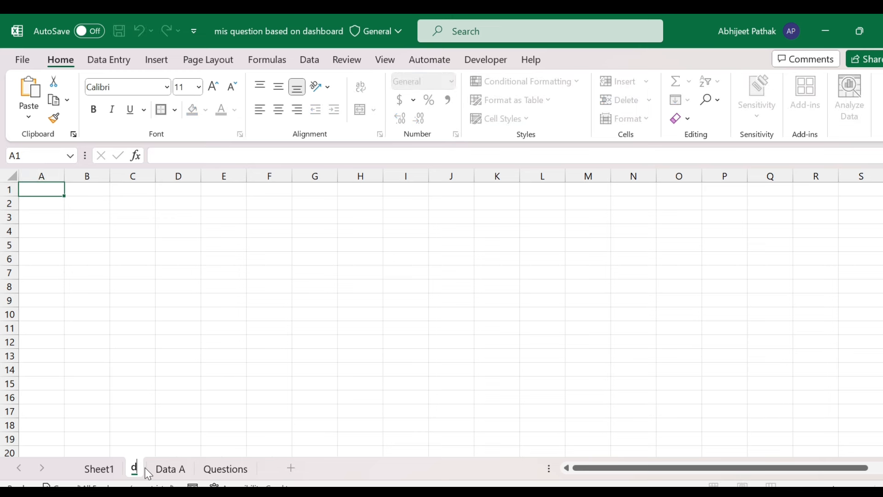
{"action": "type", "text": "shboard"}
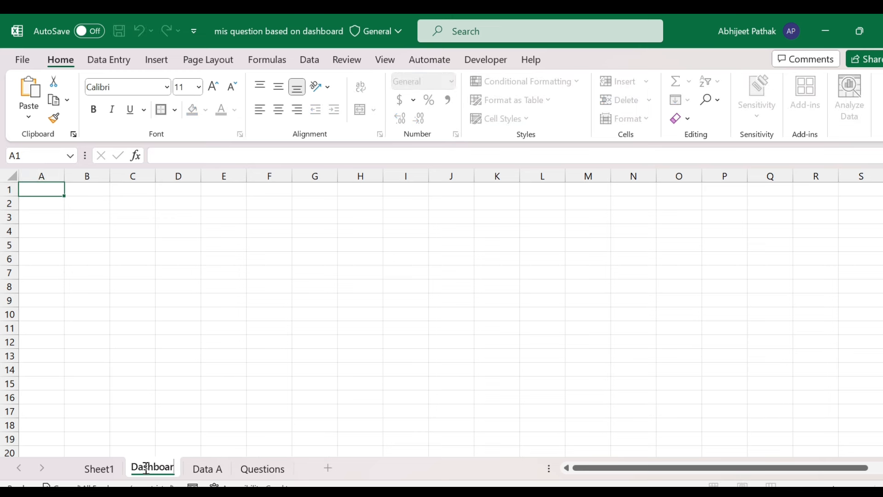
{"action": "left_click", "coordinate": [112, 244]}
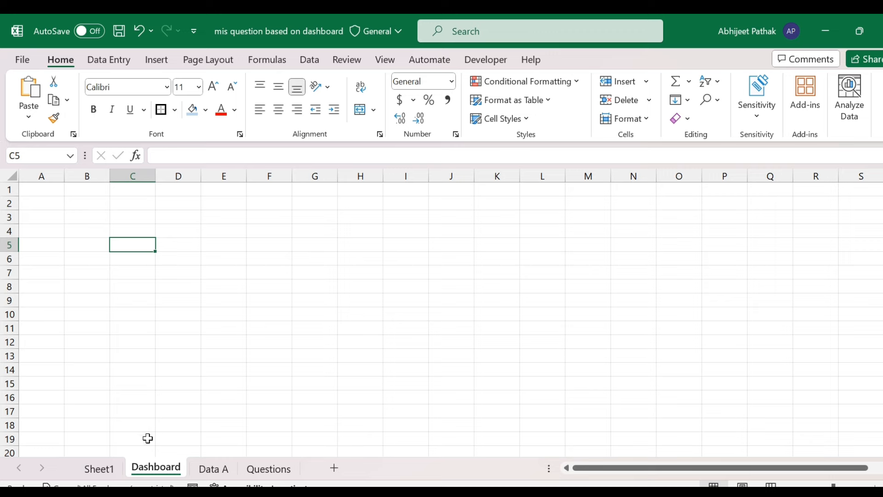
- Build the PivotTable on Sheet1 with Year as rows, Region as columns and the sum of InsuredValue as values
{"action": "left_click", "coordinate": [104, 469]}
{"action": "left_click", "coordinate": [216, 469]}
{"action": "left_click", "coordinate": [262, 469]}
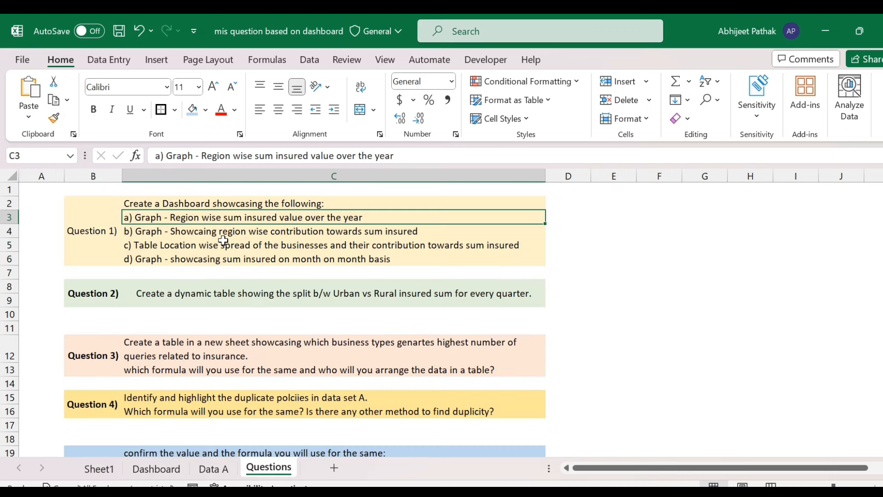
{"action": "left_click", "coordinate": [99, 468]}
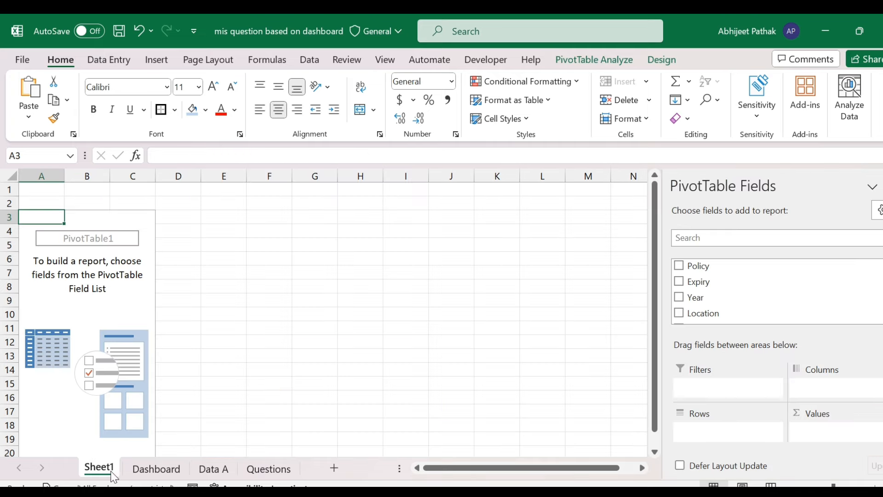
{"action": "left_click", "coordinate": [679, 297]}
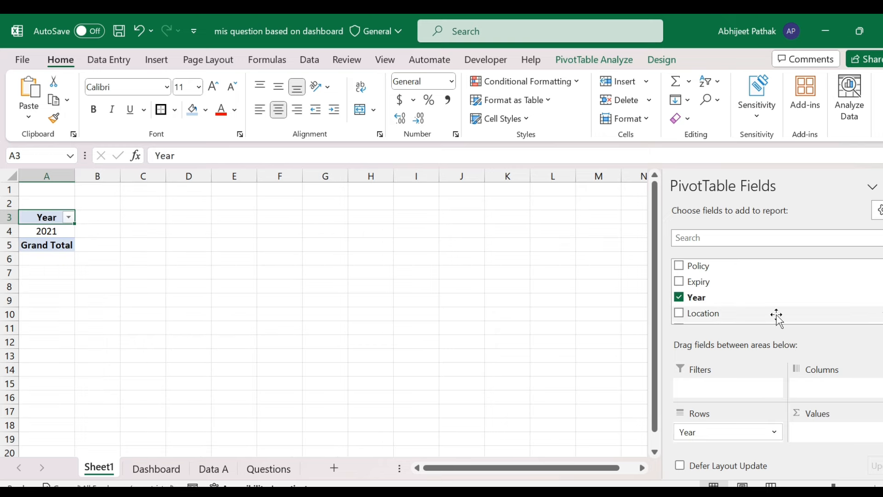
{"action": "scroll", "coordinate": [805, 295], "scroll_direction": "down", "scroll_amount": 3}
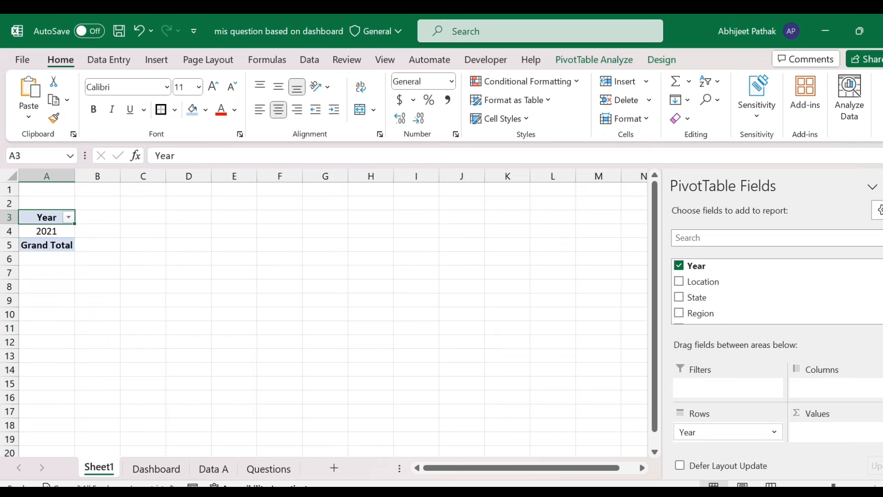
{"action": "left_click_drag", "start_coordinate": [715, 293], "coordinate": [827, 388]}
{"action": "scroll", "coordinate": [736, 301], "scroll_direction": "down", "scroll_amount": 3}
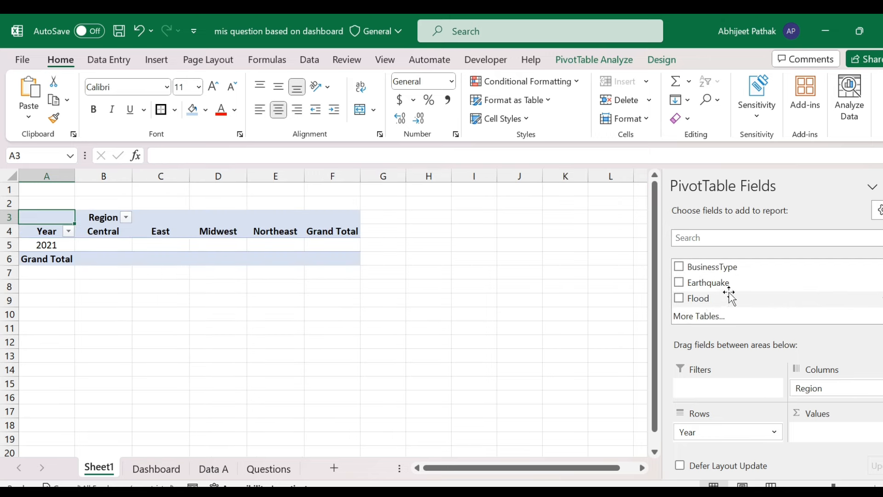
{"action": "scroll", "coordinate": [733, 296], "scroll_direction": "up", "scroll_amount": 3}
{"action": "left_click_drag", "start_coordinate": [731, 294], "coordinate": [810, 433]}
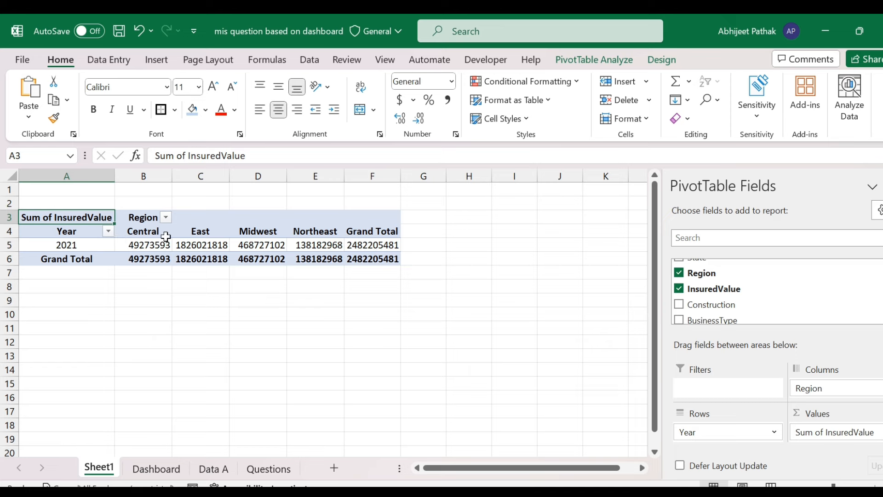
- Insert a 2-D clustered column PivotChart from the PivotTable data, close the field list and shift the chart away from the table's first columns
{"action": "left_click", "coordinate": [69, 229]}
{"action": "left_click_drag", "start_coordinate": [124, 242], "coordinate": [377, 265]}
{"action": "left_click", "coordinate": [161, 67]}
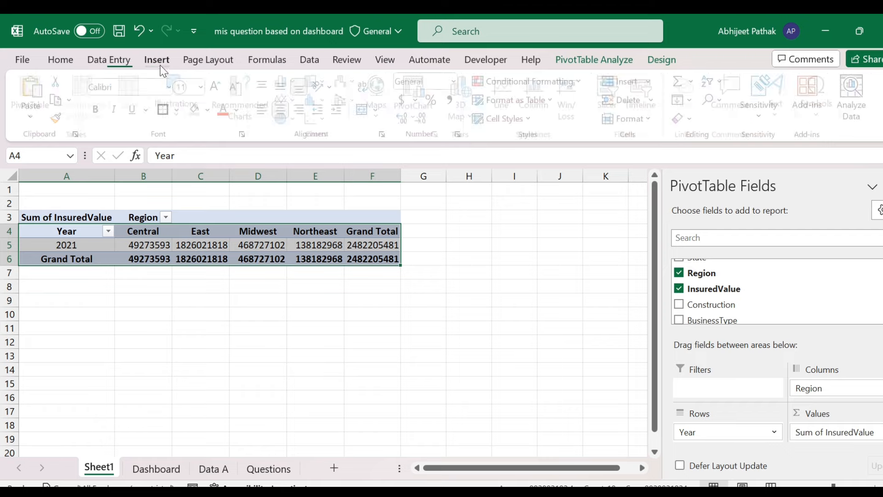
{"action": "left_click", "coordinate": [299, 82]}
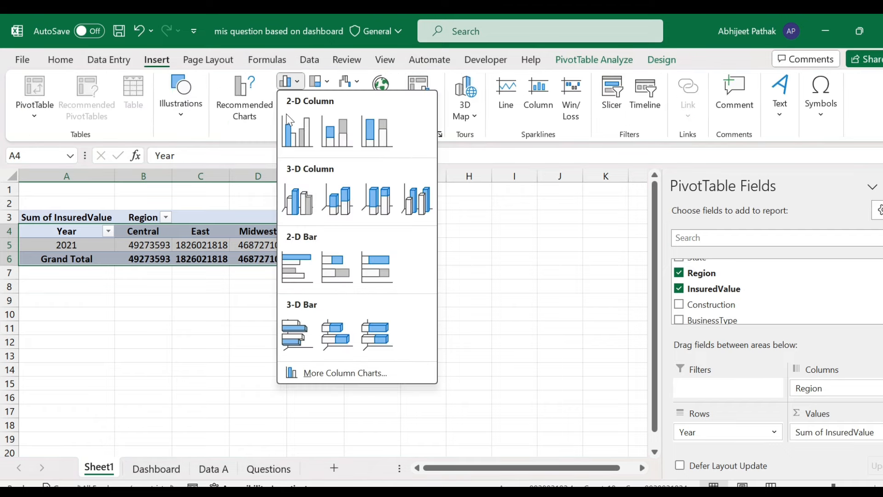
{"action": "left_click", "coordinate": [295, 144]}
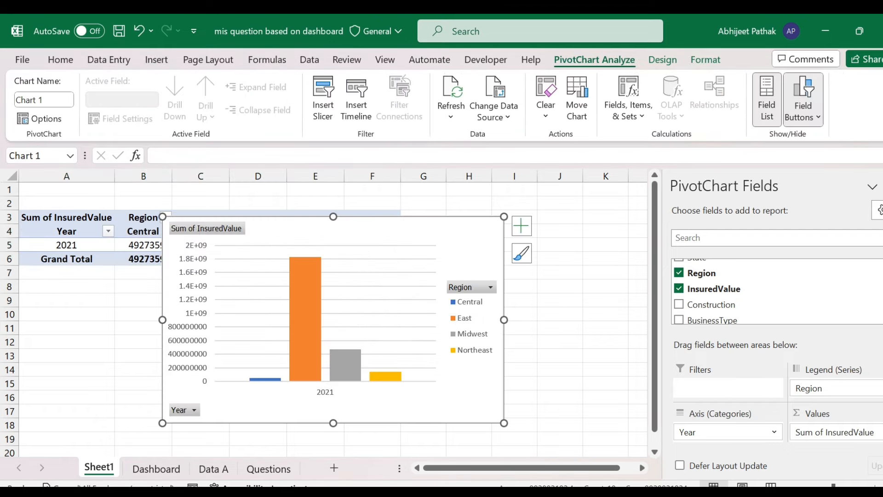
{"action": "left_click", "coordinate": [882, 186]}
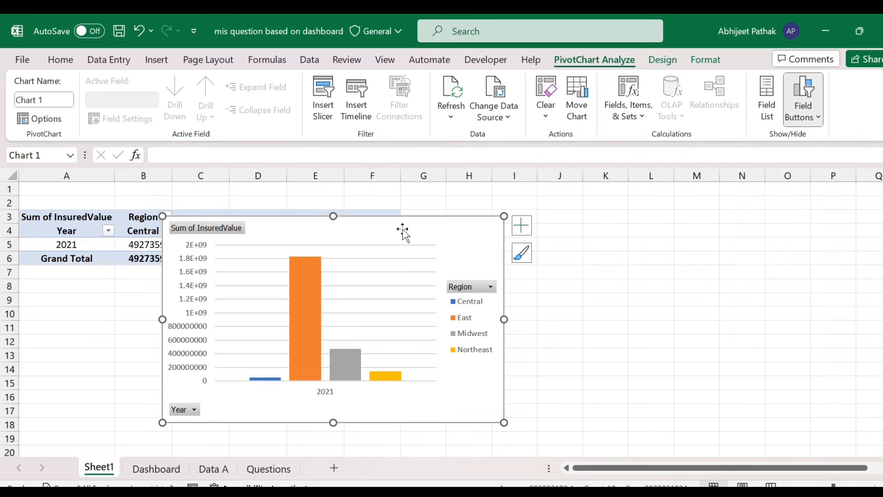
{"action": "mouse_move", "coordinate": [408, 222]}
{"action": "left_mouse_down"}
{"action": "mouse_move", "coordinate": [501, 266]}
{"action": "mouse_move", "coordinate": [538, 247]}
{"action": "mouse_move", "coordinate": [541, 230]}
{"action": "left_mouse_up"}
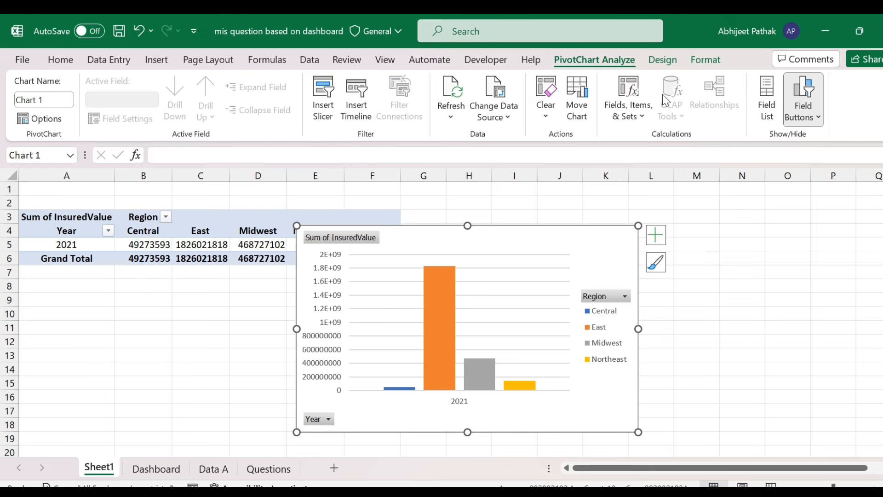
- Switch the PivotChart's rows and columns so the regions form the horizontal axis, and nudge the chart slightly upward
{"action": "left_click", "coordinate": [665, 60]}
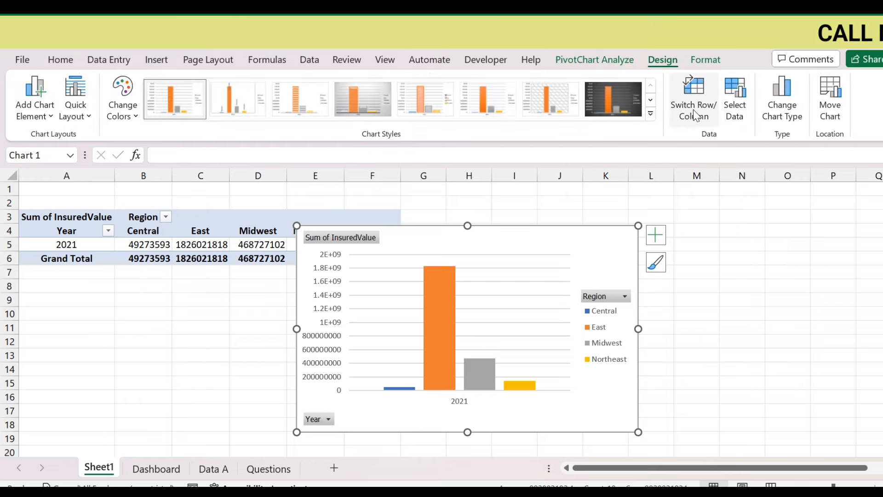
{"action": "left_click", "coordinate": [693, 110]}
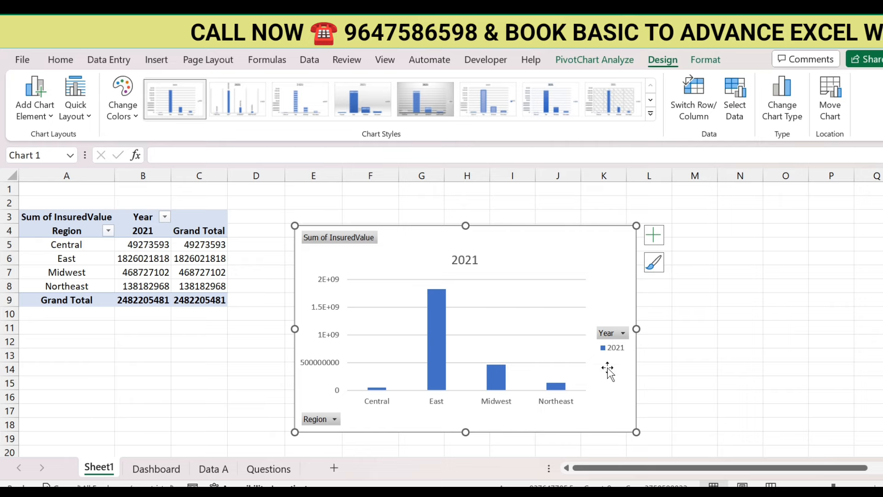
{"action": "left_click_drag", "start_coordinate": [541, 224], "coordinate": [537, 205]}
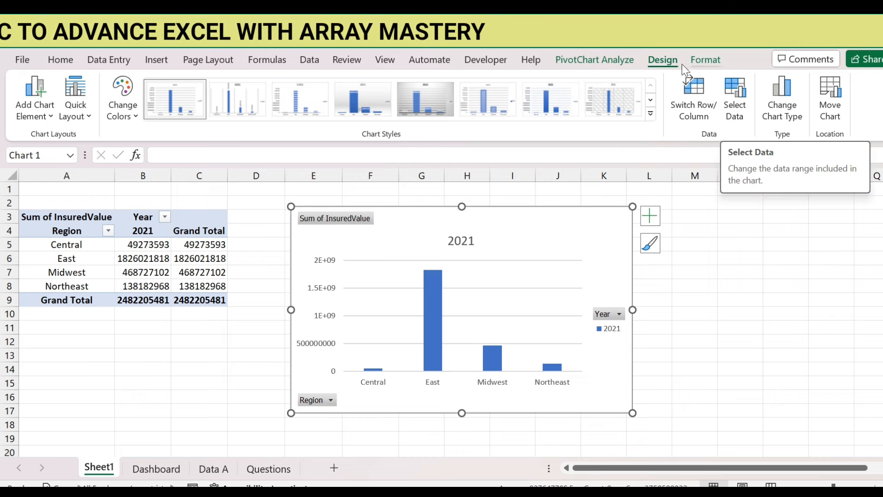
- Hide the legend, axis and value field buttons on the PivotChart
{"action": "left_click", "coordinate": [621, 61]}
{"action": "left_click", "coordinate": [817, 117]}
{"action": "left_click", "coordinate": [781, 158]}
{"action": "left_click", "coordinate": [816, 116]}
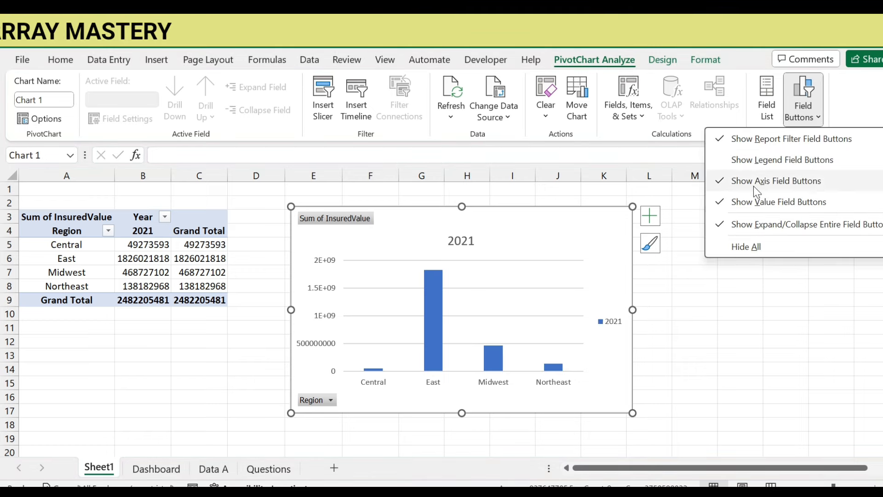
{"action": "left_click", "coordinate": [757, 181]}
{"action": "left_click", "coordinate": [818, 110]}
{"action": "left_click", "coordinate": [767, 202]}
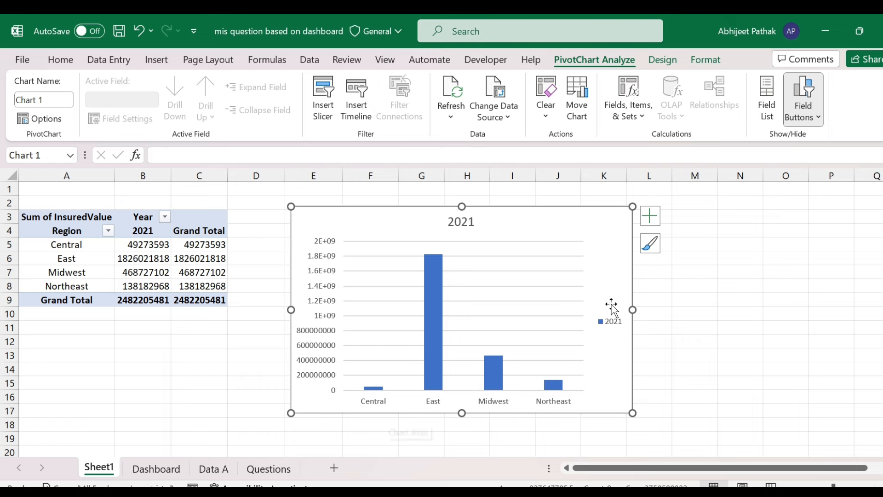
- Place the PivotChart's legend at the bottom of the chart
{"action": "left_click", "coordinate": [649, 216]}
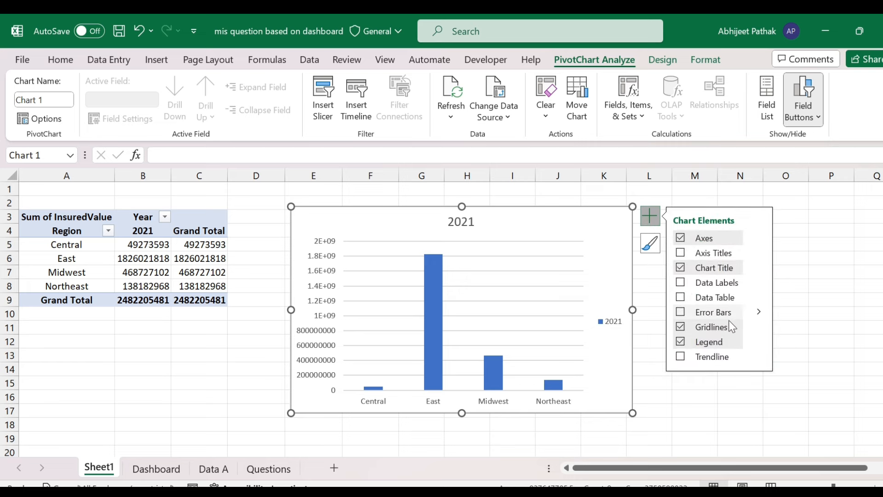
{"action": "left_click", "coordinate": [758, 341]}
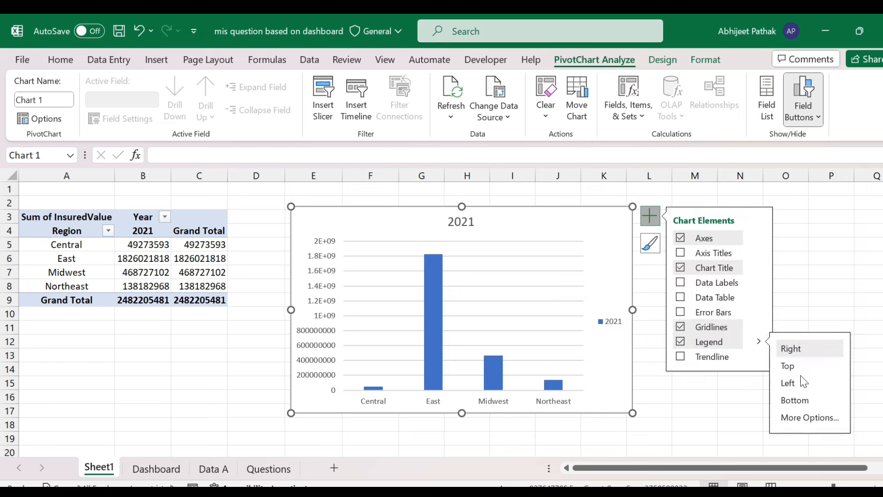
{"action": "left_click", "coordinate": [800, 400]}
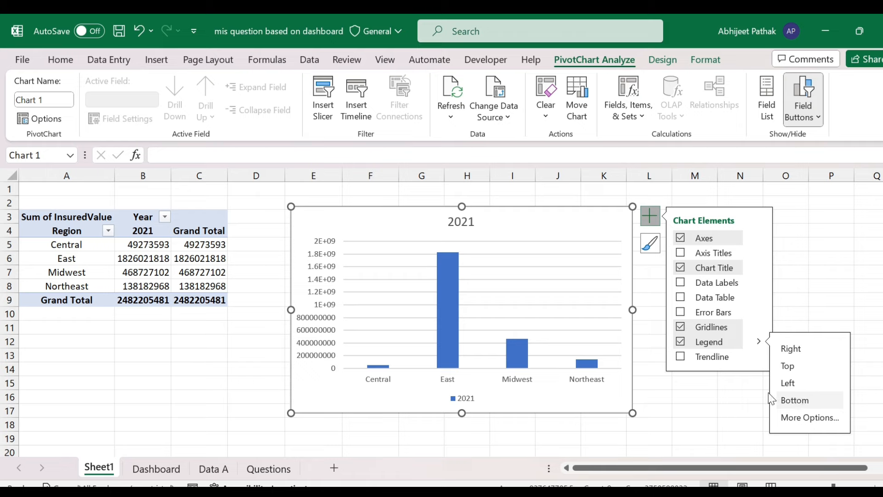
{"action": "left_click", "coordinate": [688, 391]}
- Remove the gridlines from the region-wise column chart
{"action": "left_click", "coordinate": [567, 233]}
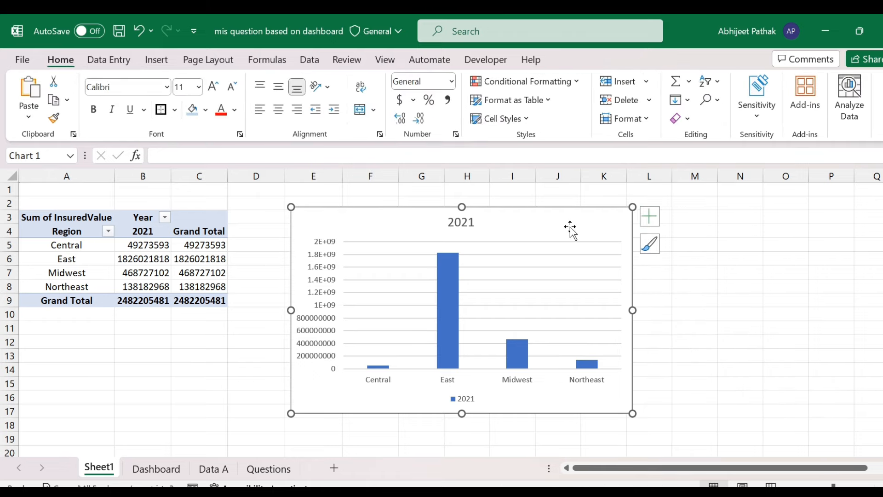
{"action": "left_click", "coordinate": [650, 217]}
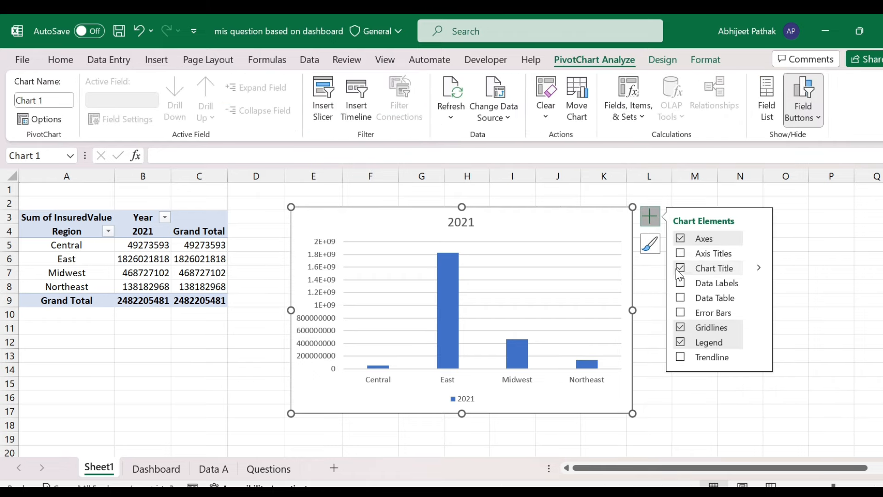
{"action": "left_click", "coordinate": [678, 327]}
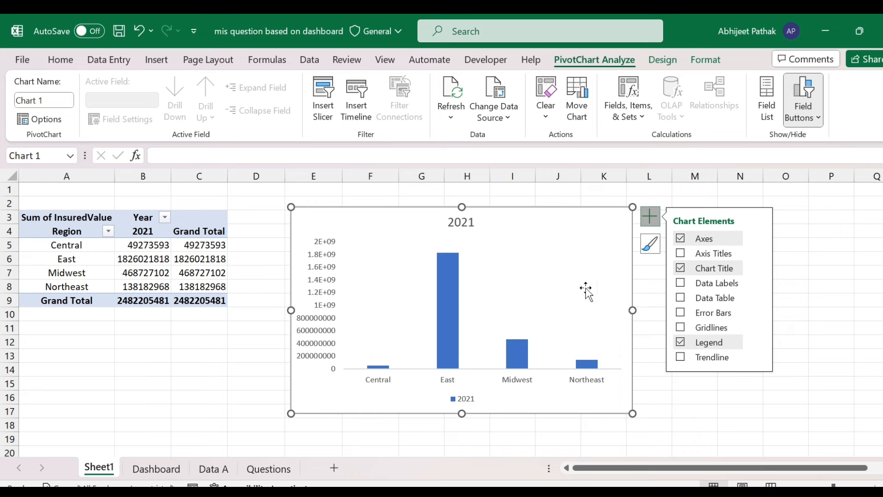
{"action": "left_click", "coordinate": [318, 296]}
{"action": "left_click", "coordinate": [278, 343]}
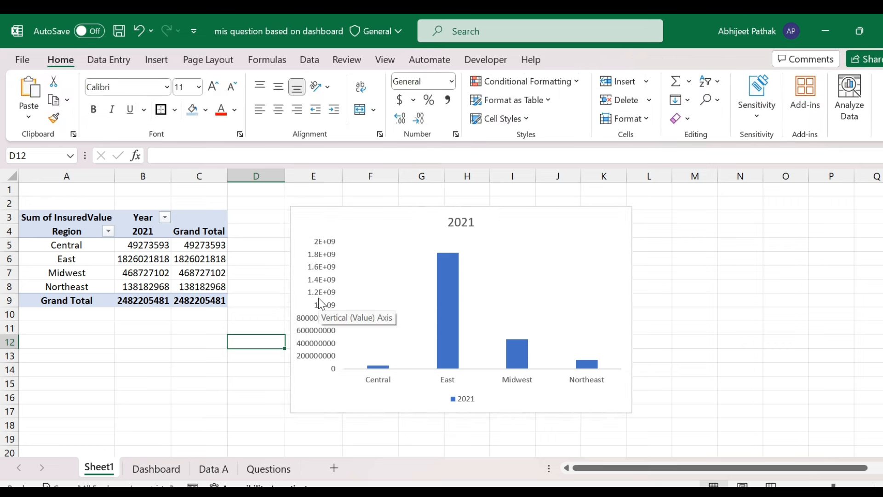
- Set the number category of the chart's vertical value axis to Number
{"action": "left_click", "coordinate": [319, 299]}
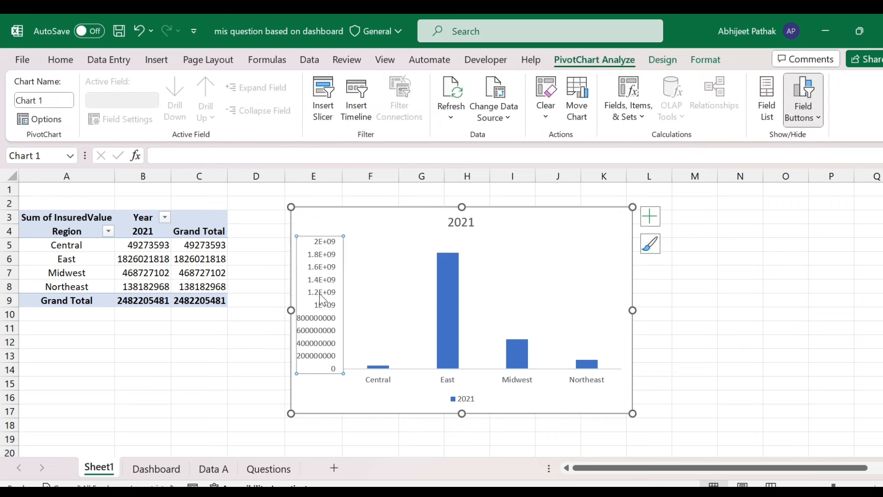
{"action": "double_click", "coordinate": [323, 298]}
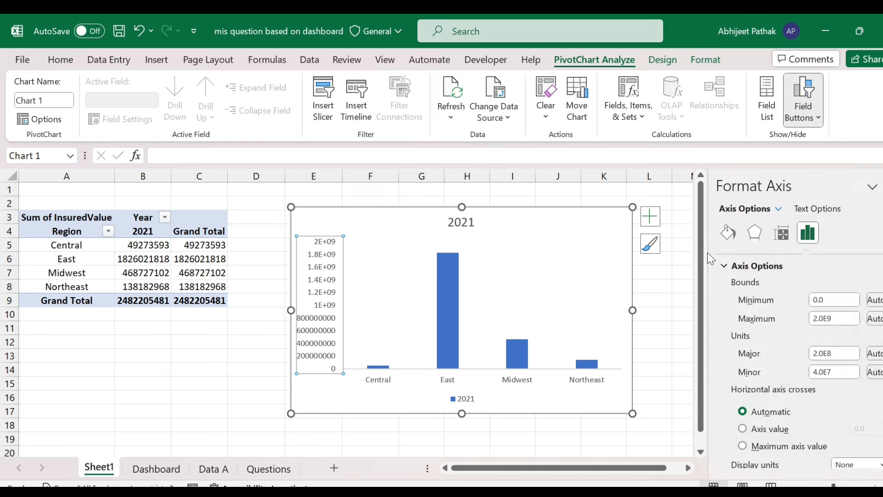
{"action": "scroll", "coordinate": [778, 354], "scroll_direction": "down", "scroll_amount": 3}
{"action": "left_click", "coordinate": [748, 460]}
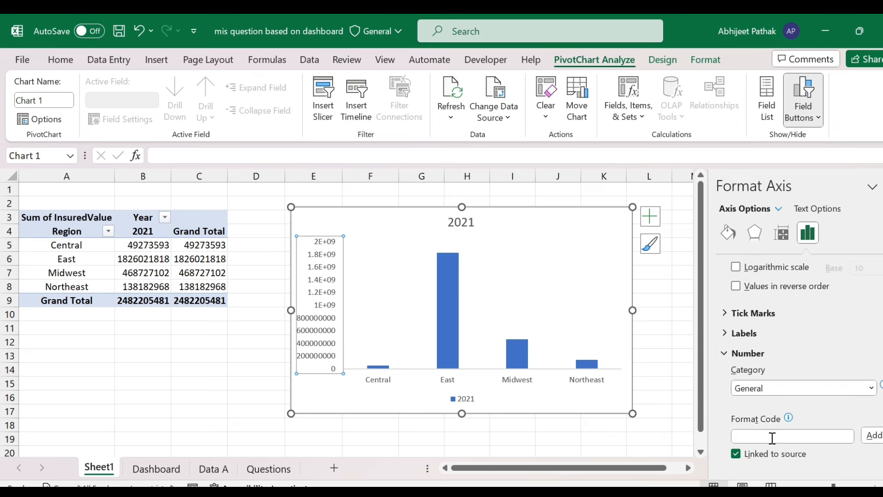
{"action": "left_click", "coordinate": [773, 437]}
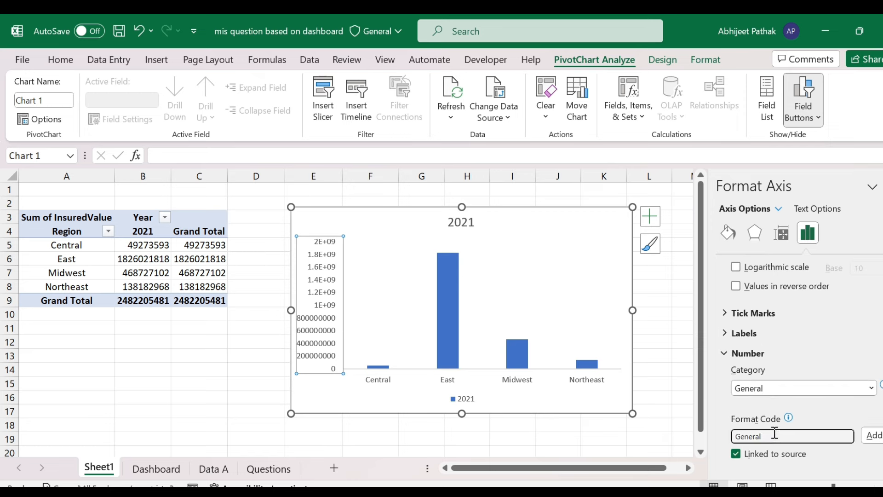
{"action": "left_click", "coordinate": [870, 388]}
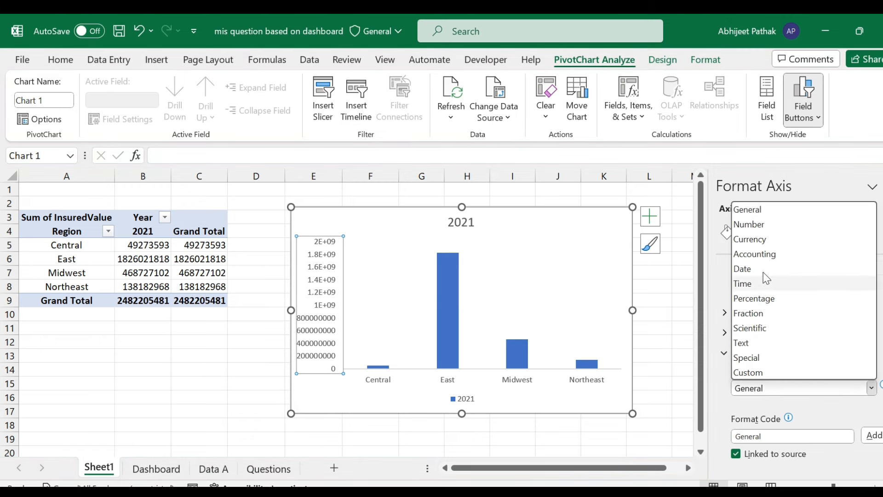
{"action": "left_click", "coordinate": [755, 223]}
{"action": "left_click", "coordinate": [681, 341]}
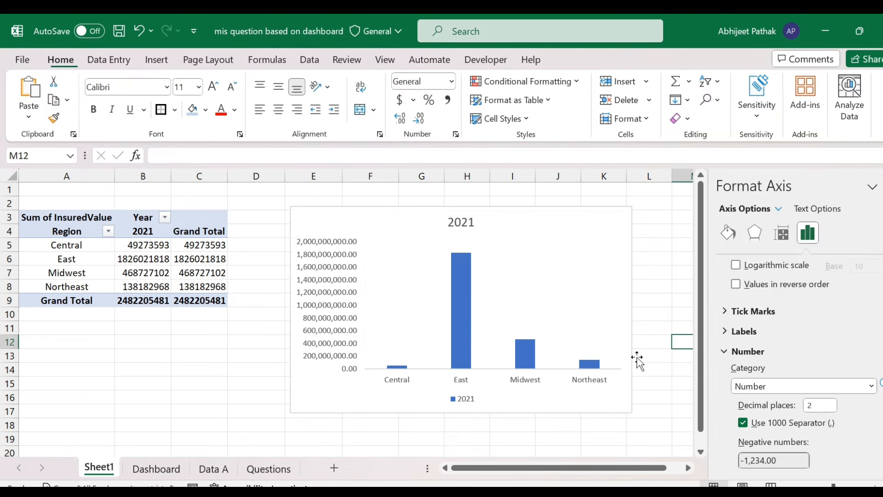
- Set the vertical axis numbers to 0 decimal places
{"action": "left_click", "coordinate": [345, 370]}
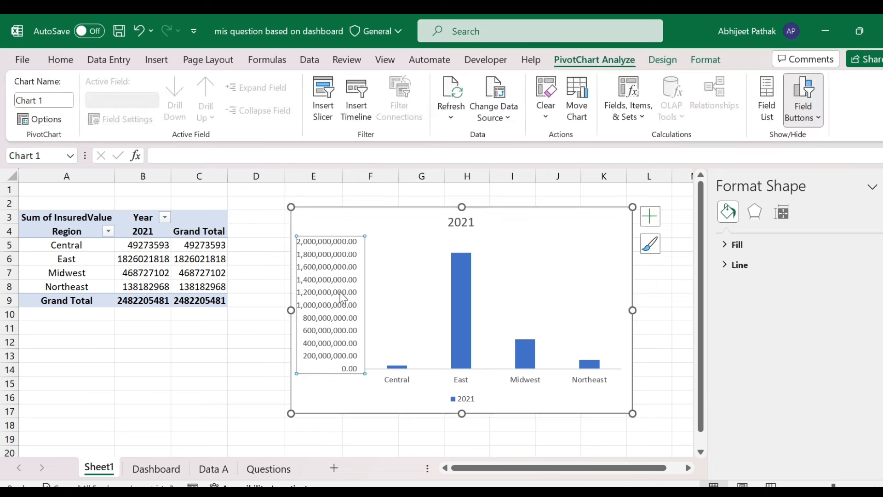
{"action": "scroll", "coordinate": [780, 412], "scroll_direction": "down", "scroll_amount": 3}
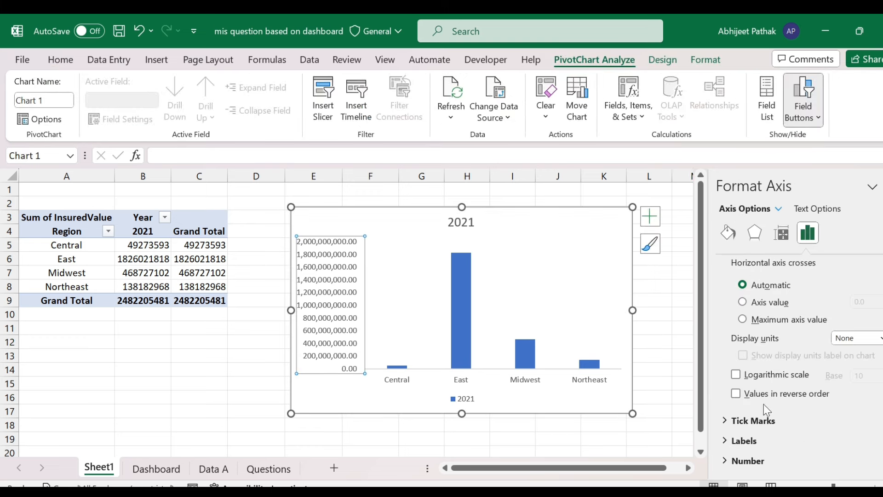
{"action": "left_click", "coordinate": [755, 458]}
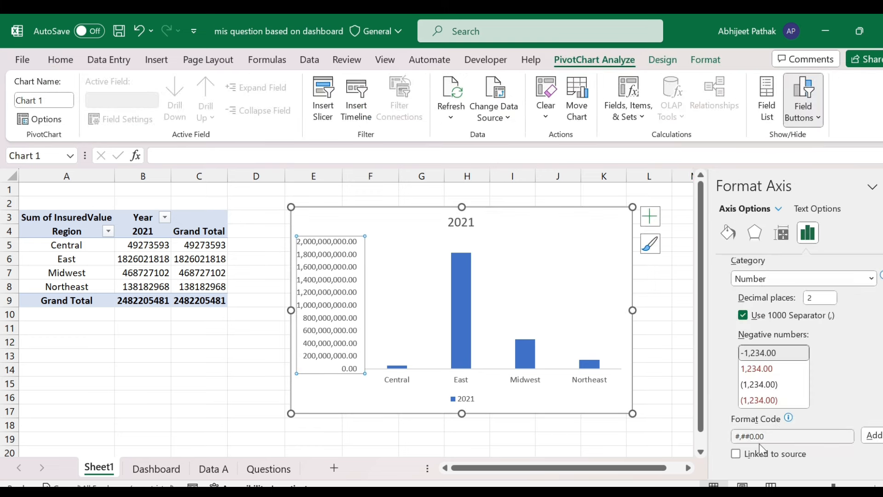
{"action": "left_click", "coordinate": [810, 298]}
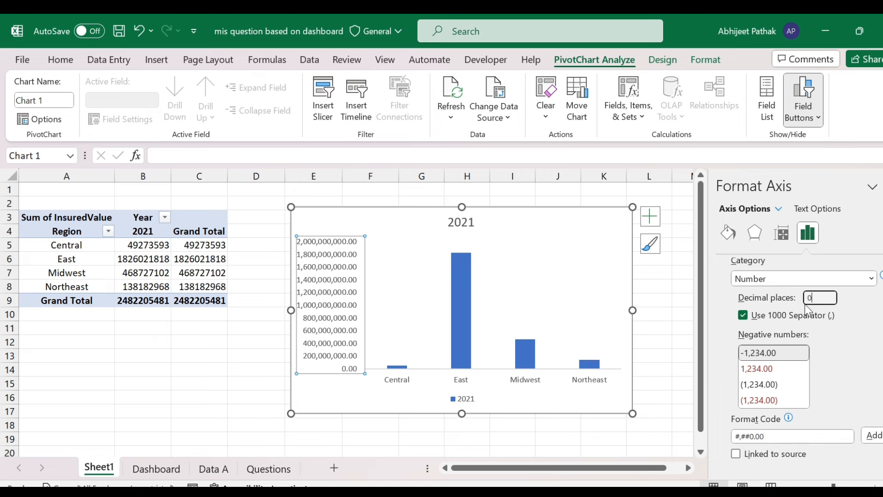
{"action": "left_click", "coordinate": [673, 294]}
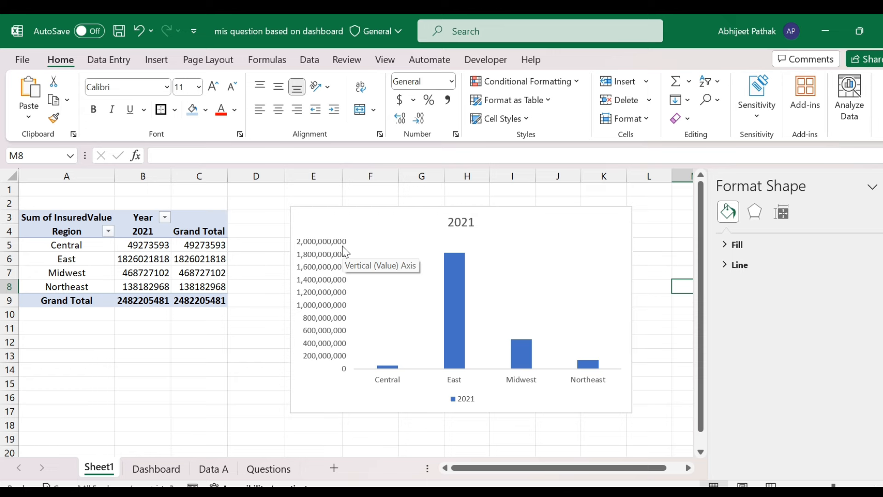
- Set the gap width of the column chart's data series to 44% and close the formatting pane
{"action": "left_click", "coordinate": [542, 216]}
{"action": "left_click", "coordinate": [463, 292]}
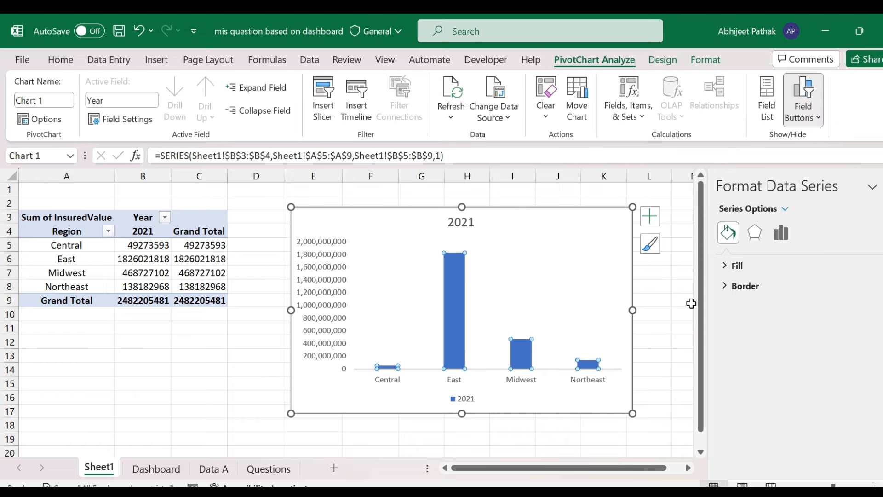
{"action": "left_click", "coordinate": [781, 232]}
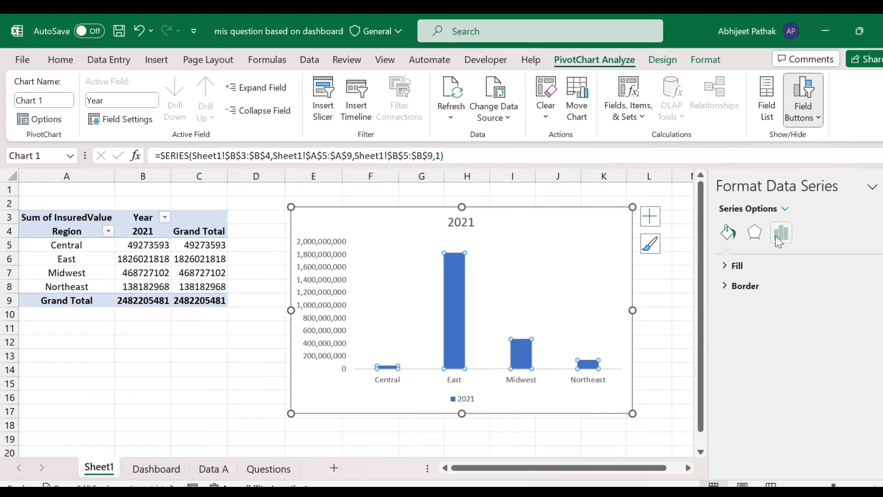
{"action": "left_click_drag", "start_coordinate": [810, 358], "coordinate": [799, 367]}
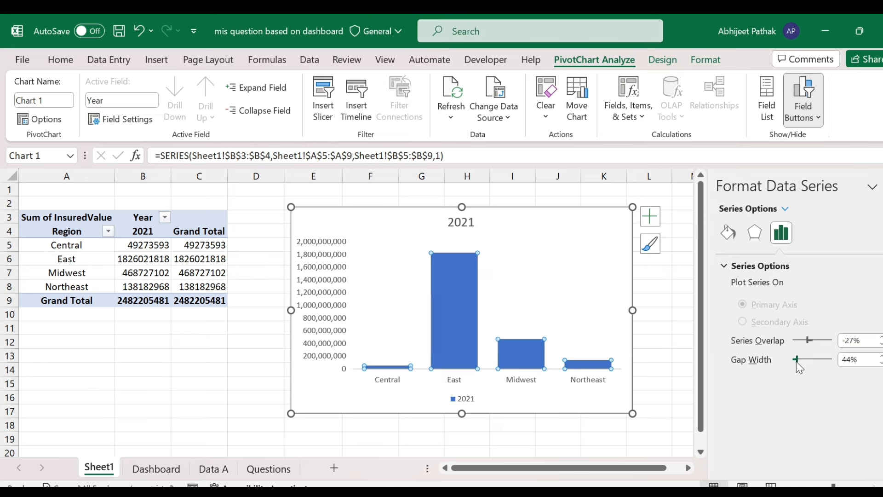
{"action": "left_click", "coordinate": [666, 329]}
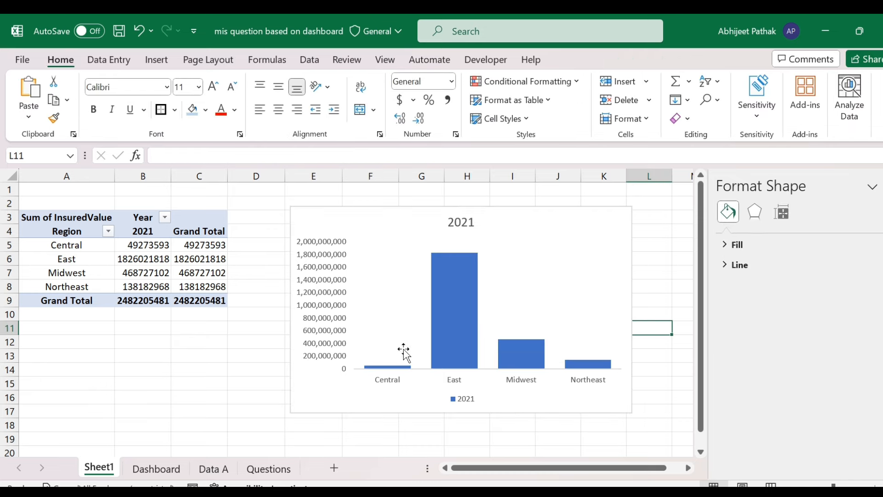
{"action": "left_click", "coordinate": [882, 186]}
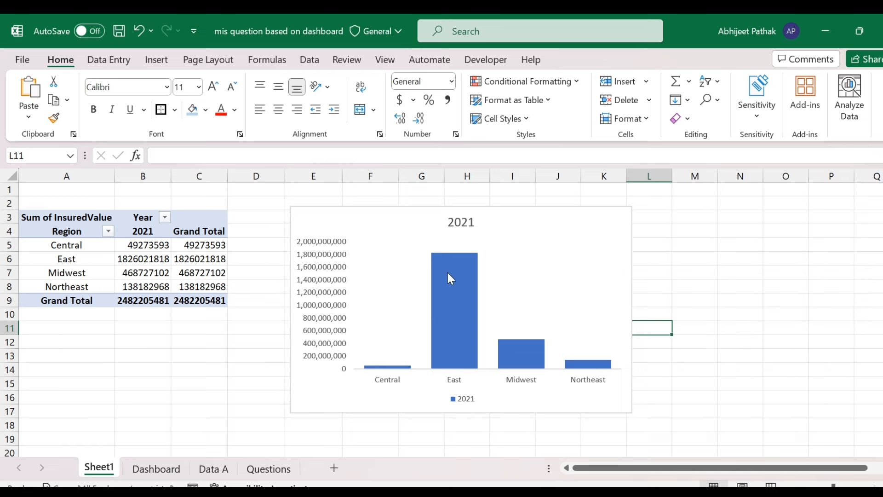
{"action": "left_click", "coordinate": [162, 471]}
{"action": "left_click", "coordinate": [230, 470]}
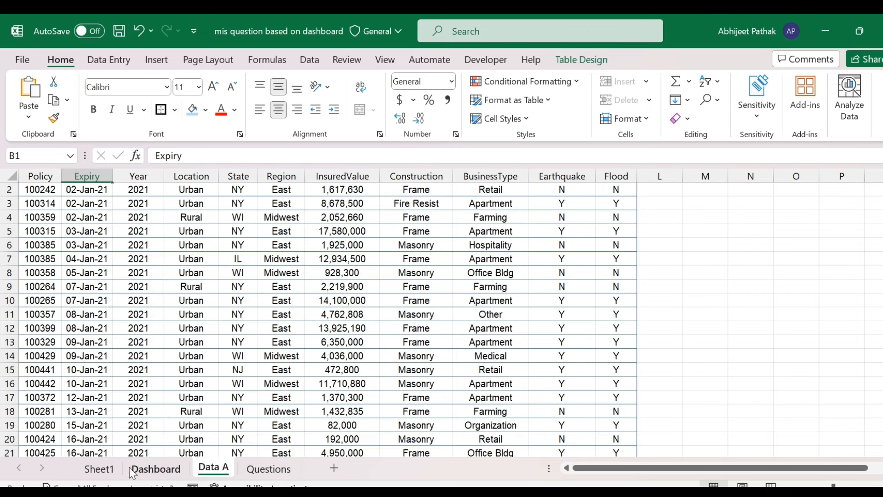
{"action": "left_click", "coordinate": [156, 473]}
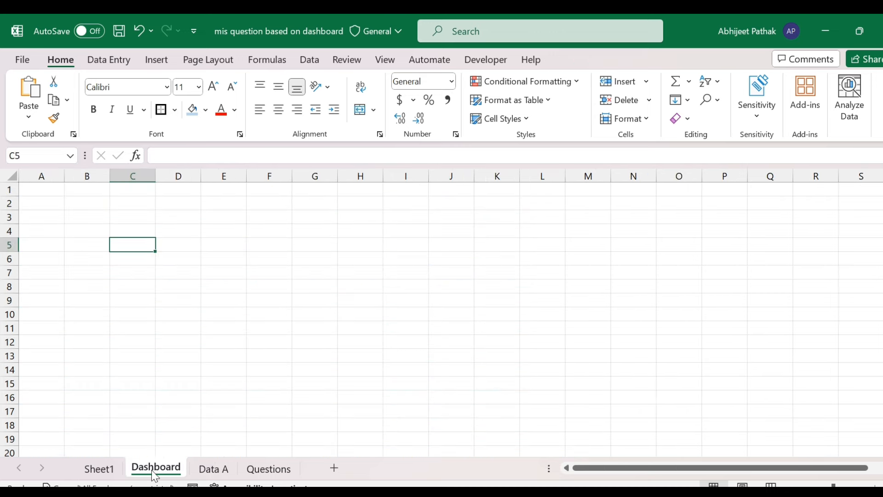
{"action": "left_click", "coordinate": [113, 471]}
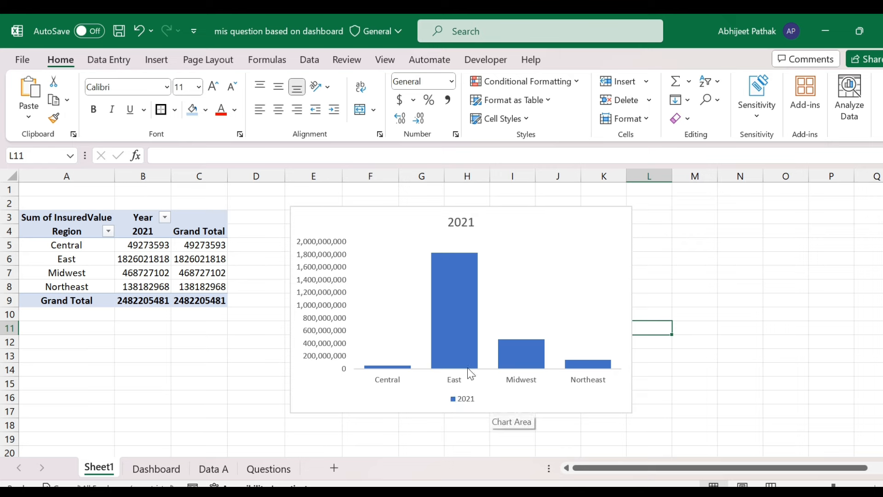
- Move the region-wise column chart from Sheet1 to the Dashboard sheet and shrink it to cover roughly columns B to G, rows 4 to 16
{"action": "left_click", "coordinate": [434, 215]}
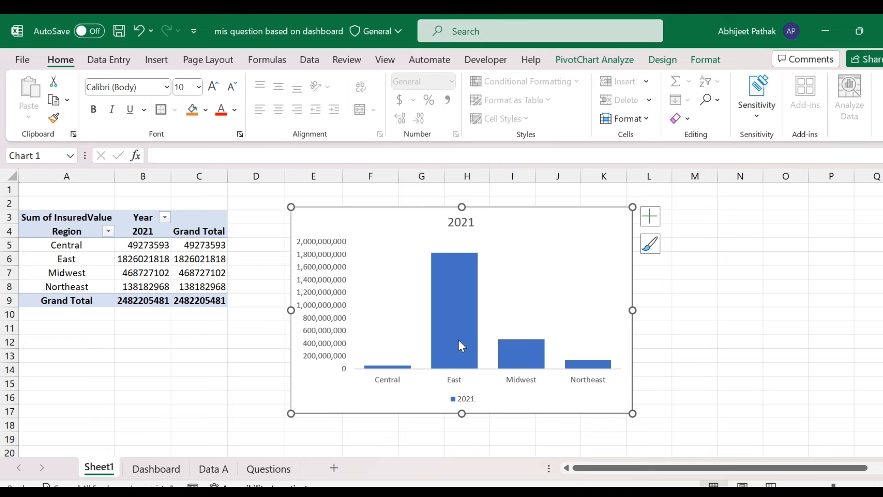
{"action": "mouse_move", "coordinate": [459, 342]}
{"action": "key", "text": "ctrl+x"}
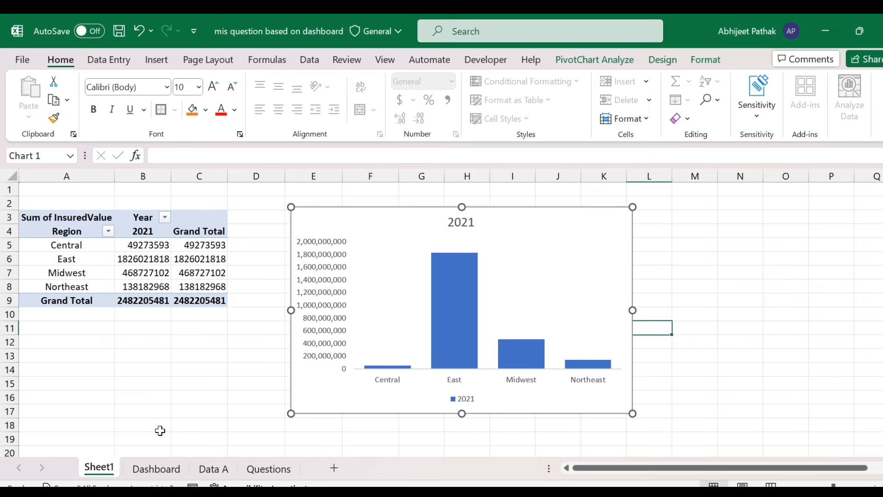
{"action": "left_click", "coordinate": [156, 468]}
{"action": "key", "text": "ctrl+v"}
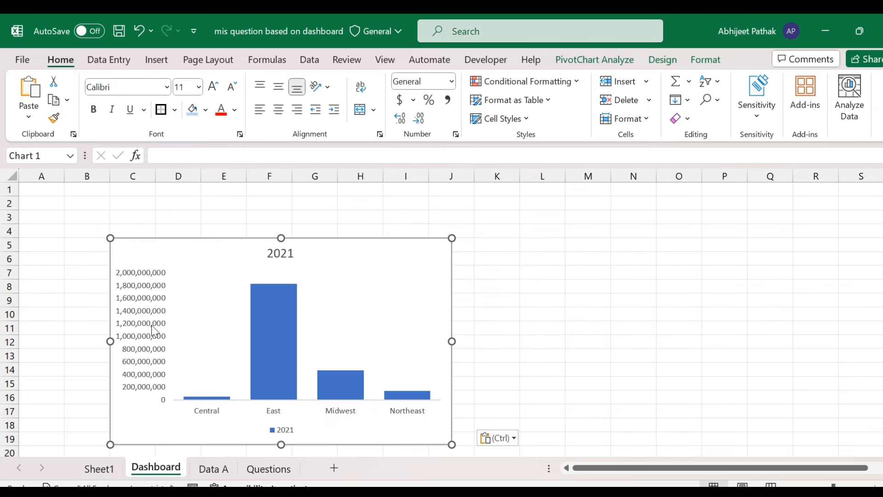
{"action": "left_click_drag", "start_coordinate": [452, 445], "coordinate": [404, 408]}
{"action": "left_click_drag", "start_coordinate": [339, 237], "coordinate": [293, 227]}
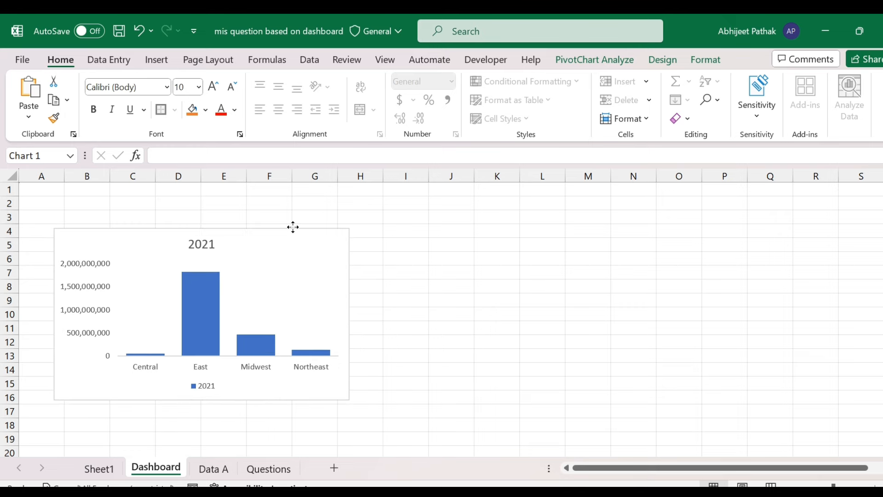
- Read requirement b of Question 1 on the Questions sheet, about region-wise contribution towards sum insured
{"action": "left_click", "coordinate": [260, 470]}
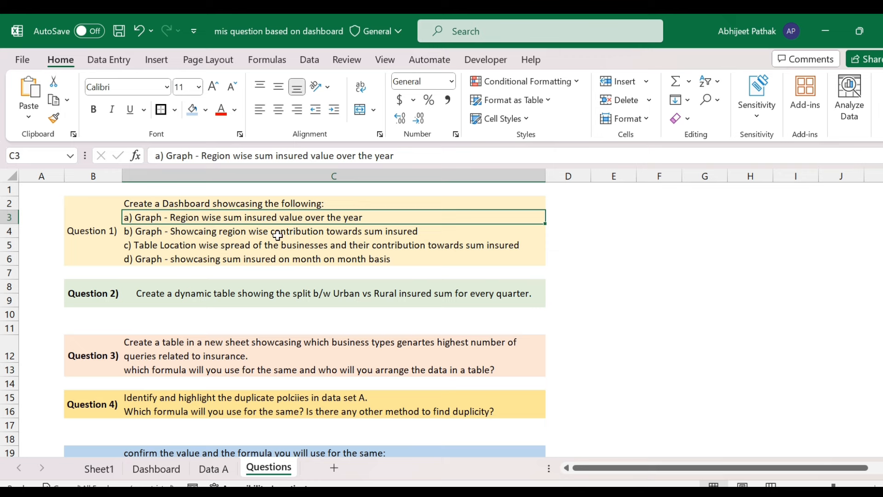
{"action": "left_click", "coordinate": [230, 233]}
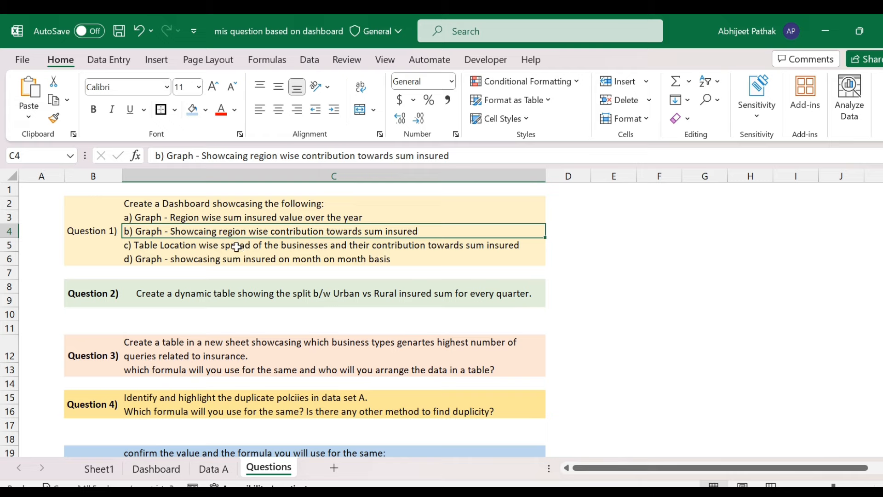
{"action": "left_click", "coordinate": [146, 470]}
{"action": "left_click", "coordinate": [102, 473]}
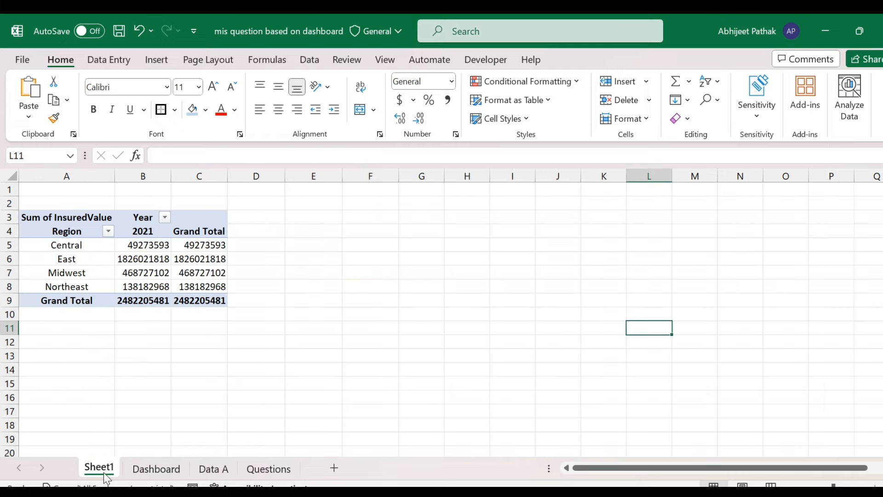
{"action": "left_click", "coordinate": [253, 470]}
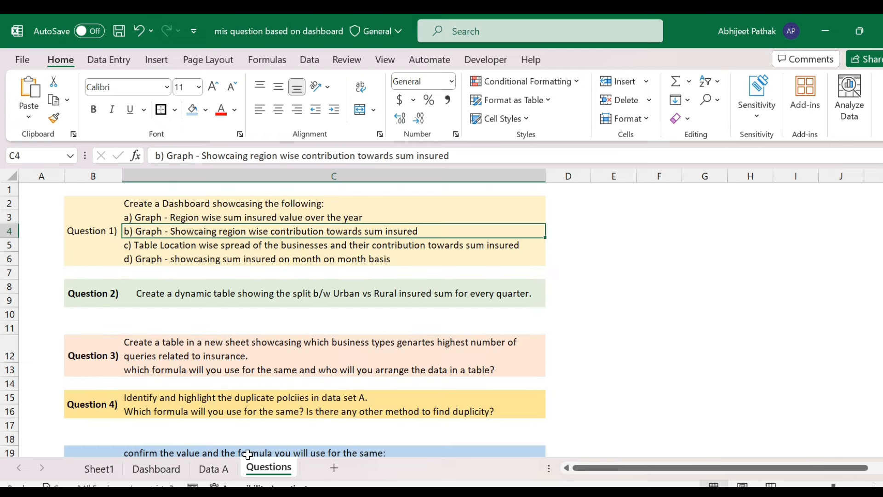
- Copy the region-wise PivotTable on Sheet1 and paste the duplicate at cell A13
{"action": "left_click", "coordinate": [106, 468]}
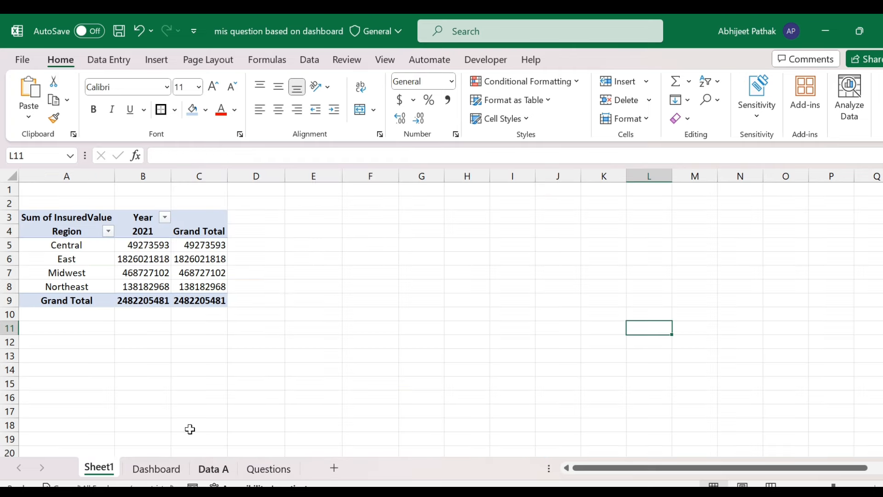
{"action": "left_click_drag", "start_coordinate": [69, 220], "coordinate": [216, 300]}
{"action": "key", "text": "ctrl+c"}
{"action": "left_click", "coordinate": [99, 354]}
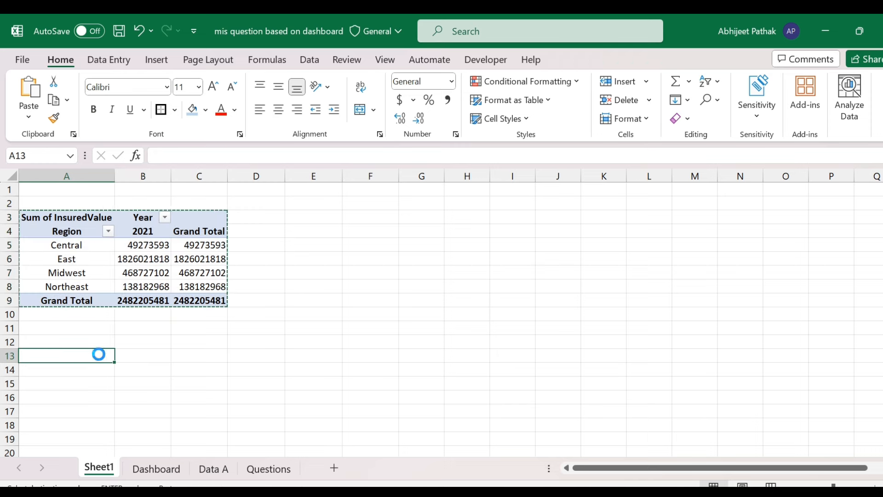
{"action": "key", "text": "ctrl+v"}
- Show the field list for the copied PivotTable and remove its Year field
{"action": "right_click", "coordinate": [82, 384]}
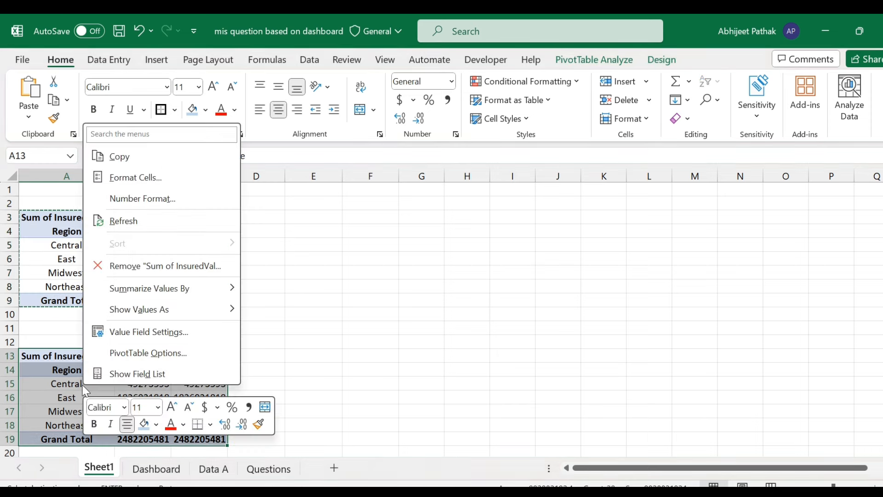
{"action": "left_click", "coordinate": [118, 376]}
{"action": "scroll", "coordinate": [718, 299], "scroll_direction": "down", "scroll_amount": 5}
{"action": "scroll", "coordinate": [714, 307], "scroll_direction": "up", "scroll_amount": 3}
{"action": "scroll", "coordinate": [713, 303], "scroll_direction": "up", "scroll_amount": 3}
{"action": "left_click", "coordinate": [679, 278]}
{"action": "scroll", "coordinate": [685, 293], "scroll_direction": "down", "scroll_amount": 3}
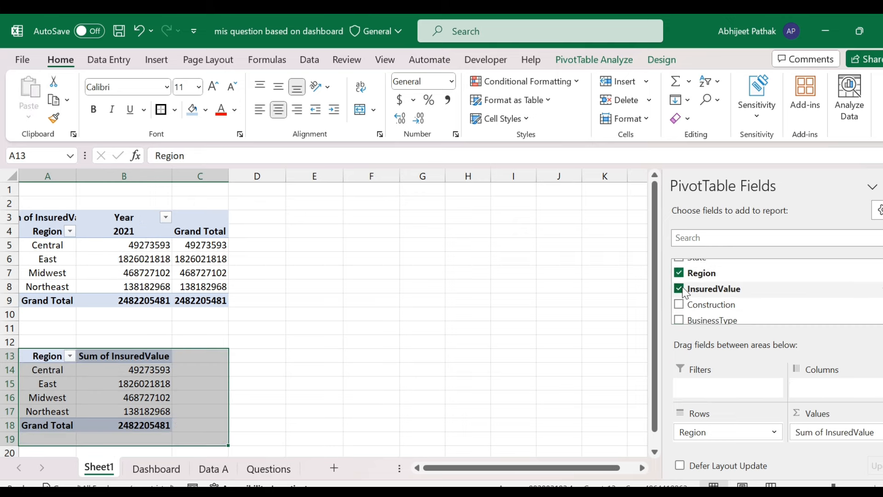
- Remove InsuredValue from the copied PivotTable and add it back to its values area
{"action": "left_click", "coordinate": [679, 289]}
{"action": "scroll", "coordinate": [720, 310], "scroll_direction": "down", "scroll_amount": 3}
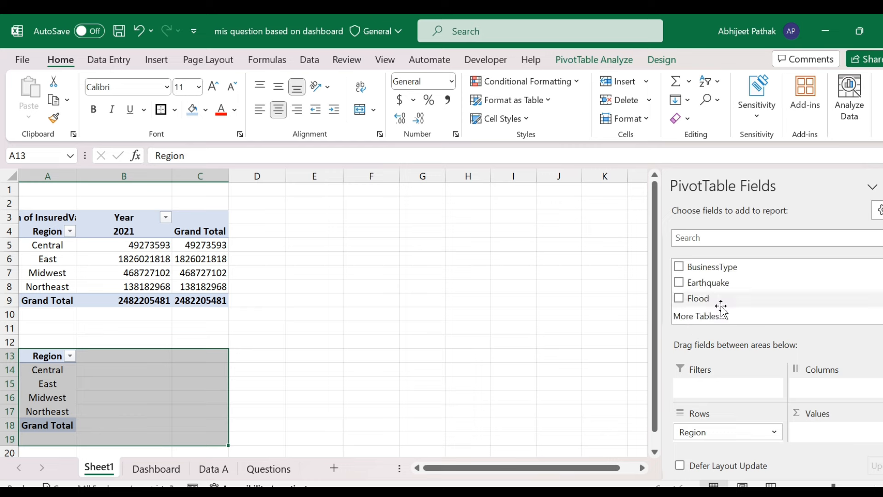
{"action": "scroll", "coordinate": [712, 294], "scroll_direction": "up", "scroll_amount": 3}
{"action": "left_click_drag", "start_coordinate": [710, 290], "coordinate": [813, 434]}
- Insert a 2-D pie PivotChart from the copied PivotTable's Region and Sum of InsuredValue data
{"action": "left_click_drag", "start_coordinate": [59, 354], "coordinate": [125, 421]}
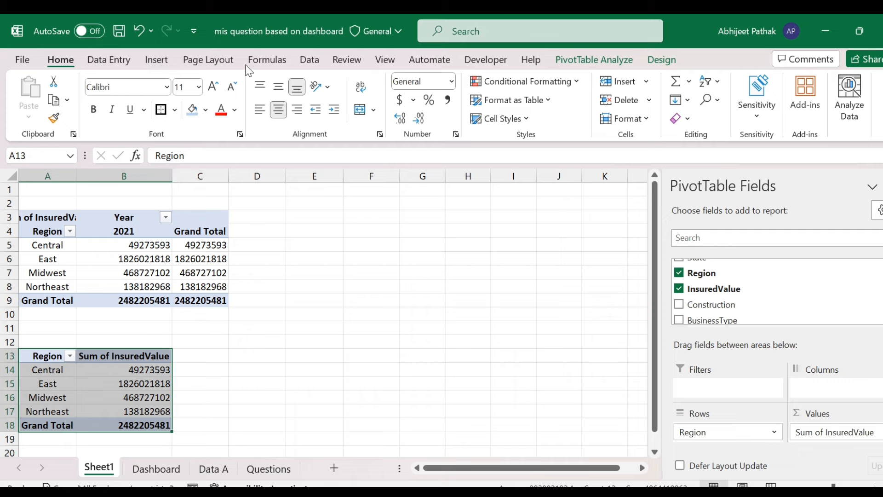
{"action": "left_click", "coordinate": [167, 63]}
{"action": "left_click", "coordinate": [288, 118]}
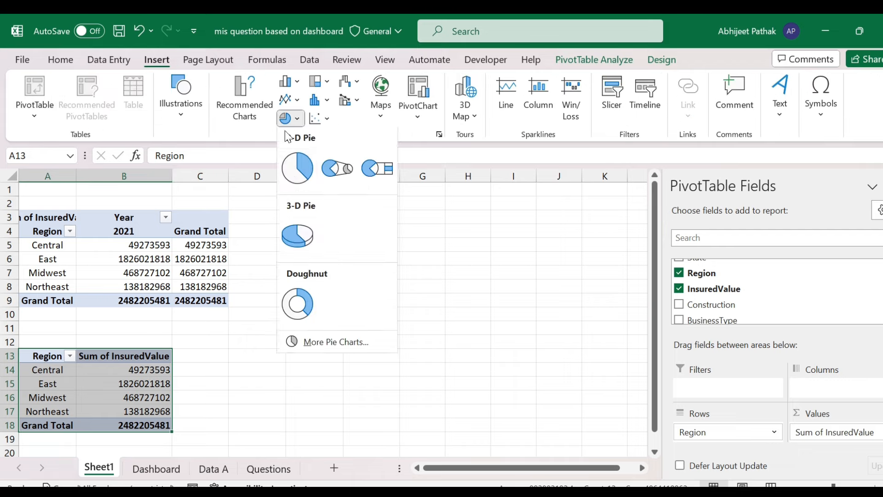
{"action": "left_click", "coordinate": [298, 138]}
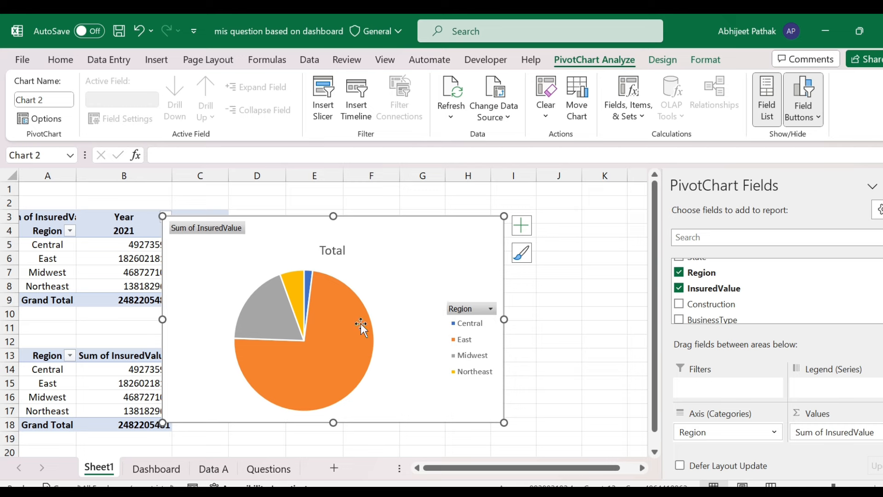
- Add data labels to the region-wise pie chart
{"action": "left_click", "coordinate": [522, 227]}
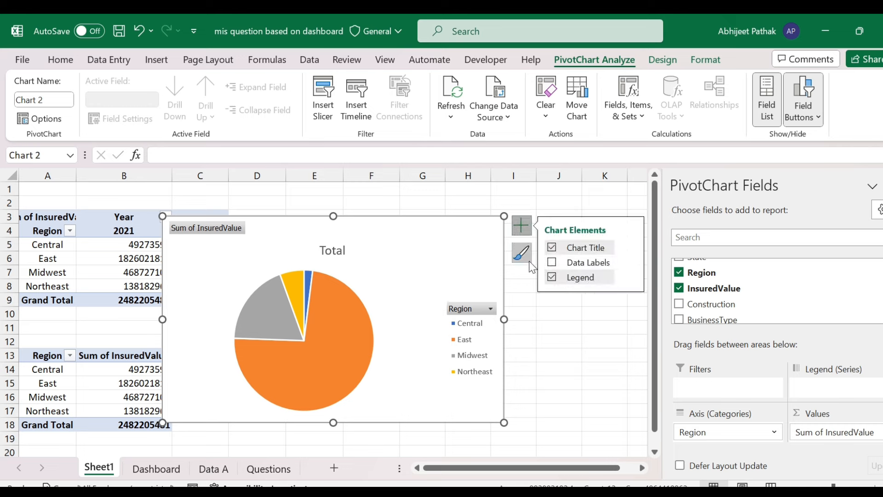
{"action": "left_click", "coordinate": [554, 265]}
{"action": "left_click", "coordinate": [555, 264]}
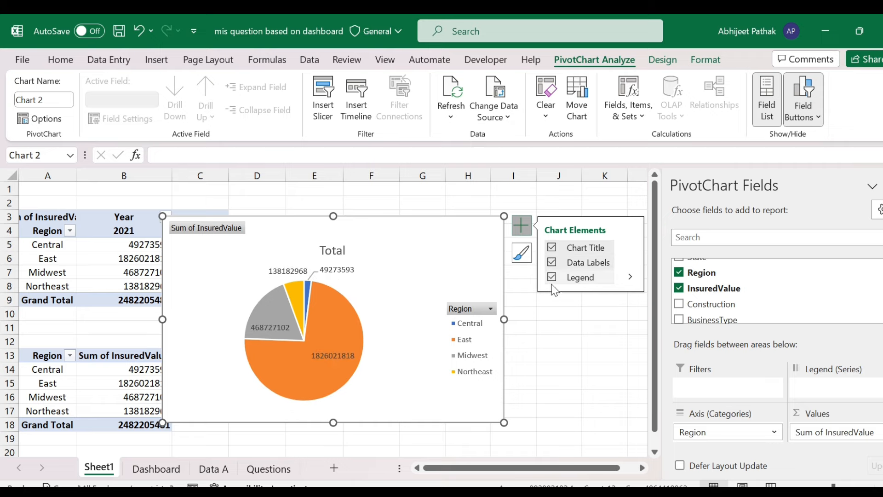
{"action": "left_click", "coordinate": [566, 341]}
- Format the pie chart's data labels to show percentage instead of value
{"action": "left_click", "coordinate": [265, 334]}
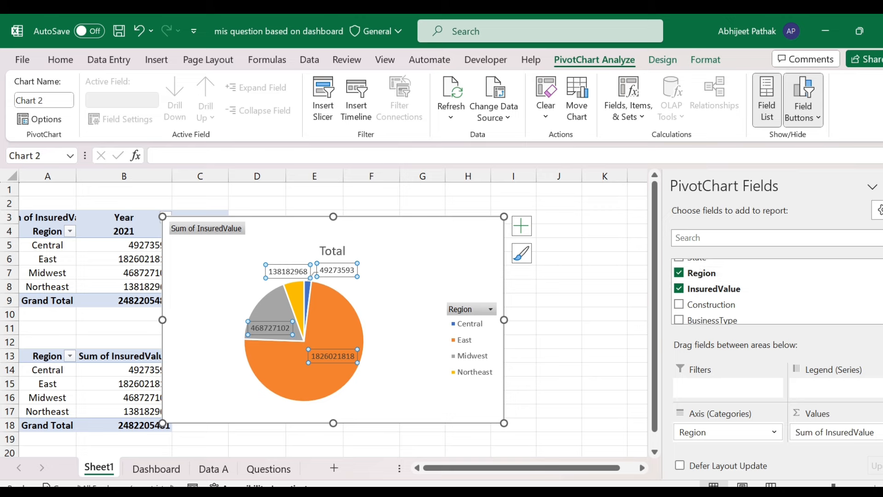
{"action": "left_click", "coordinate": [882, 186]}
{"action": "right_click", "coordinate": [271, 329]}
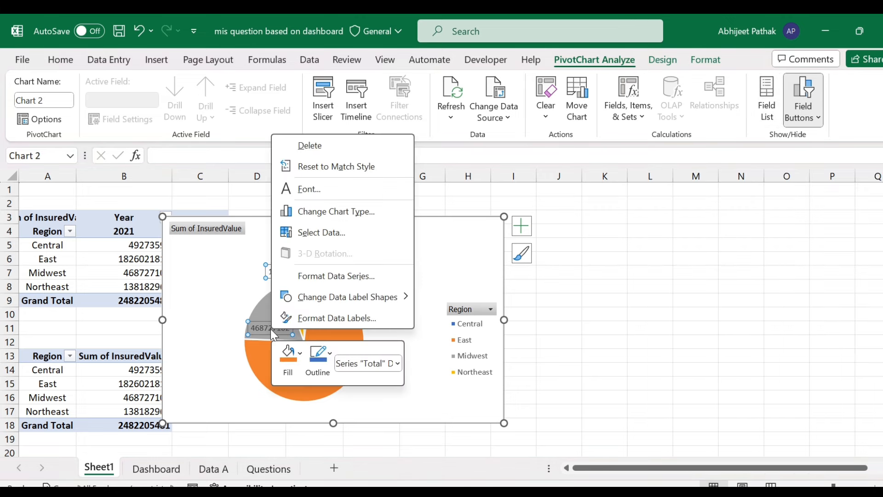
{"action": "left_click", "coordinate": [312, 319]}
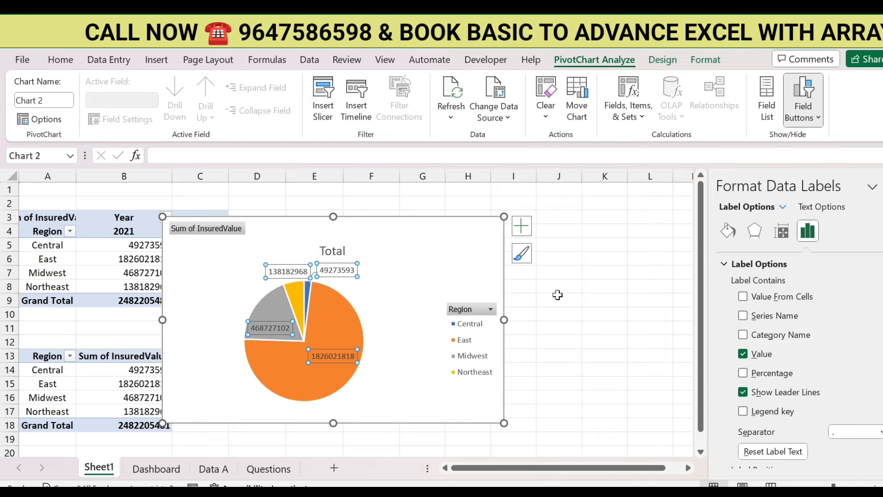
{"action": "left_click", "coordinate": [743, 372]}
{"action": "left_click", "coordinate": [743, 354]}
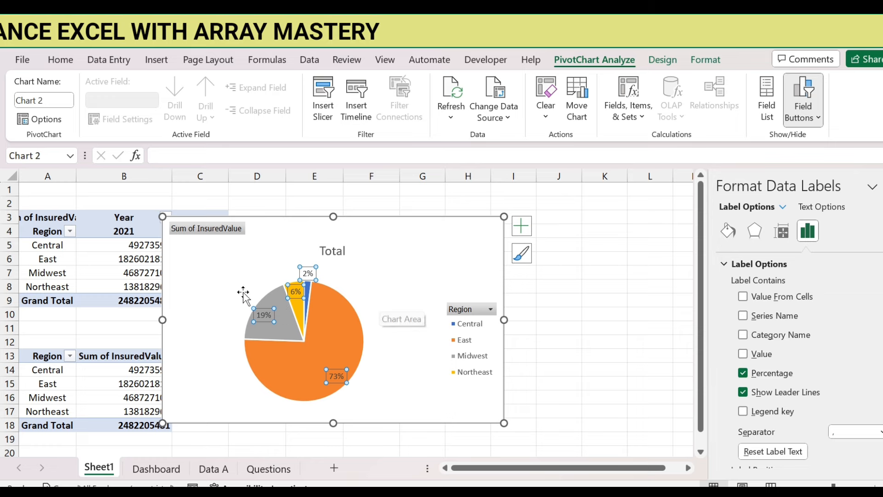
- Make the pie chart's percentage labels bold
{"action": "left_click", "coordinate": [60, 59]}
{"action": "left_click", "coordinate": [93, 109]}
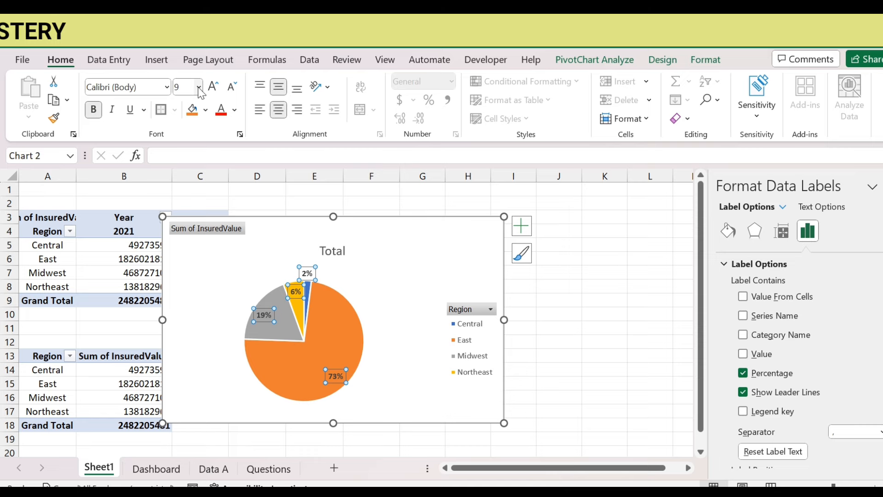
{"action": "left_click", "coordinate": [642, 325]}
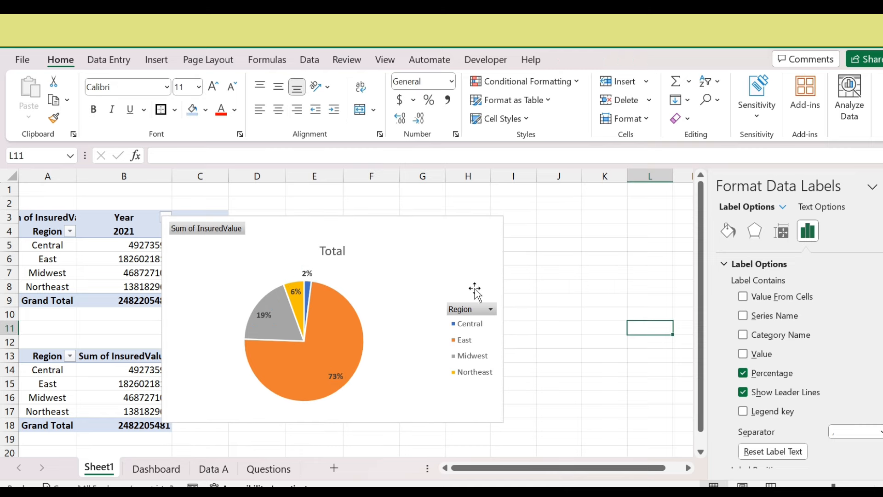
- Place the pie chart's legend at the bottom of the chart
{"action": "left_click", "coordinate": [462, 250]}
{"action": "left_click", "coordinate": [522, 226]}
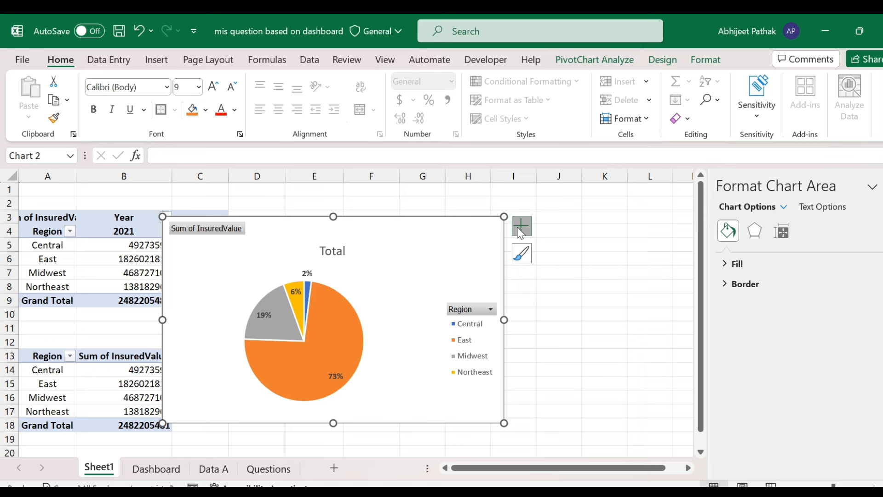
{"action": "left_click", "coordinate": [630, 280]}
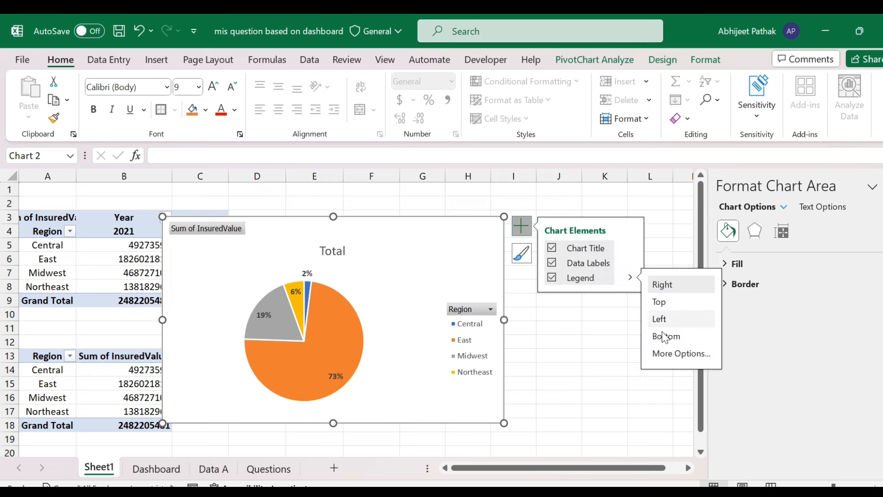
{"action": "left_click", "coordinate": [662, 337]}
{"action": "left_click", "coordinate": [577, 341]}
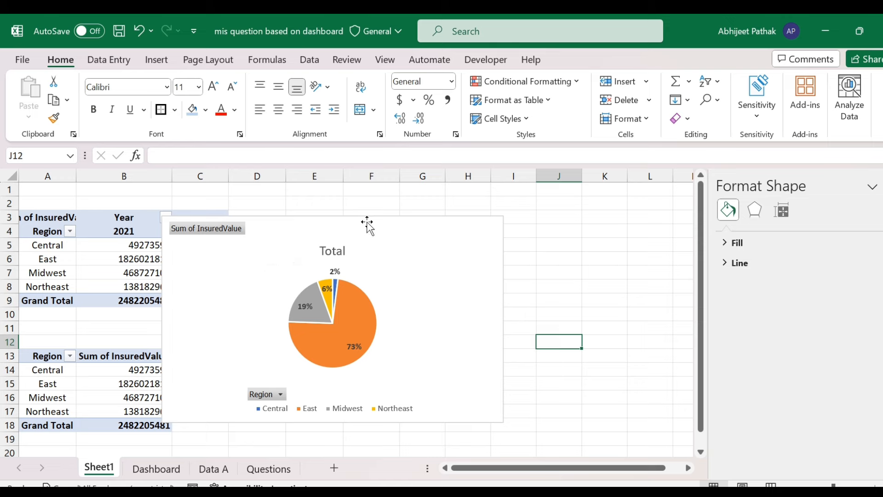
- Move the pie chart clear of the pivot tables on Sheet1 and remove its chart title
{"action": "left_click_drag", "start_coordinate": [371, 221], "coordinate": [454, 209]}
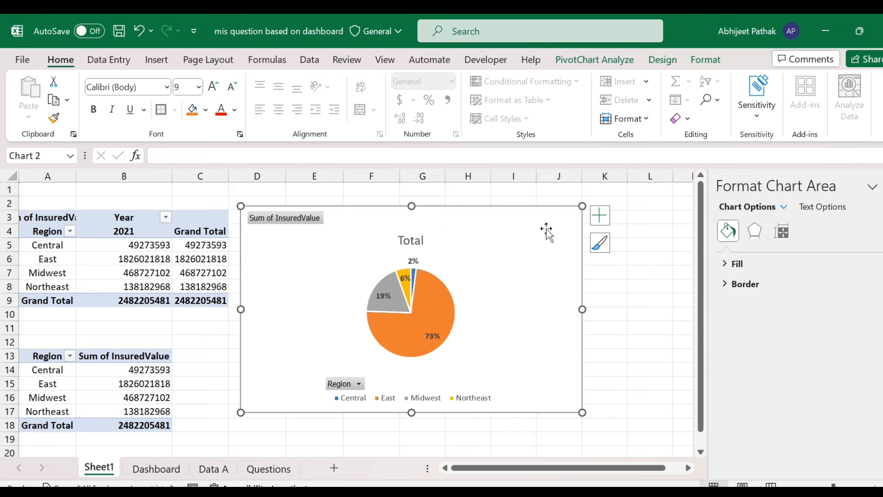
{"action": "left_click", "coordinate": [599, 217]}
{"action": "left_click", "coordinate": [630, 238]}
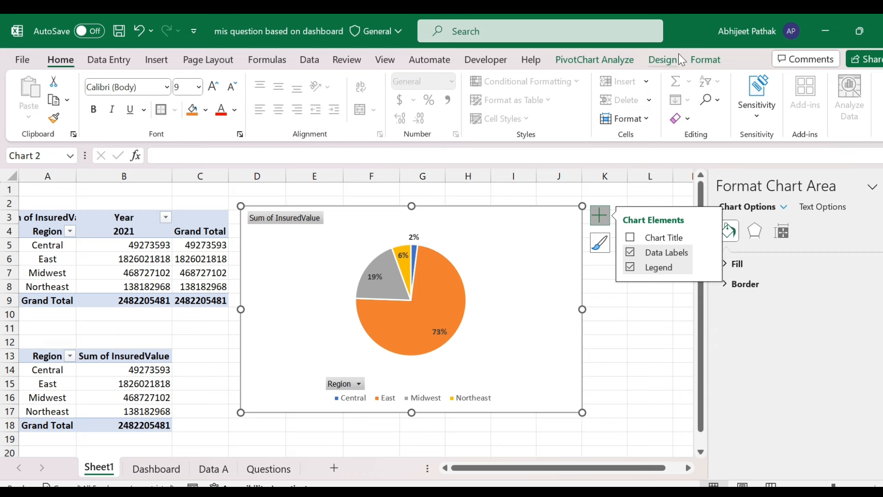
- Hide the legend, axis and value field buttons on the pie chart
{"action": "left_click", "coordinate": [710, 60]}
{"action": "left_click", "coordinate": [594, 60]}
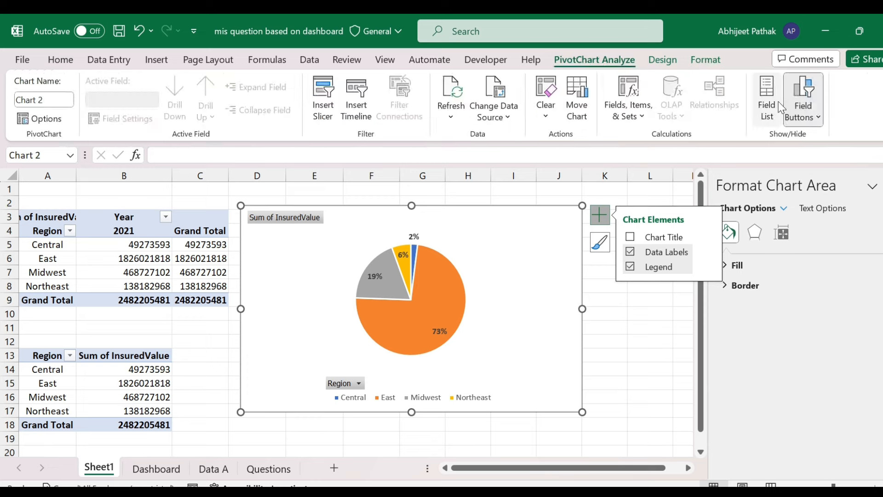
{"action": "left_click", "coordinate": [803, 107]}
{"action": "left_click", "coordinate": [766, 162]}
{"action": "left_click", "coordinate": [808, 118]}
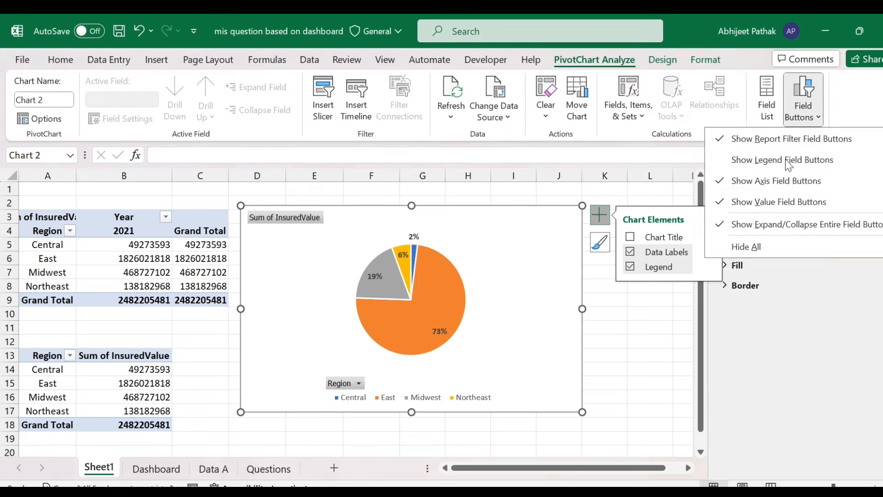
{"action": "left_click", "coordinate": [765, 184]}
{"action": "left_click", "coordinate": [804, 119]}
{"action": "left_click", "coordinate": [773, 201]}
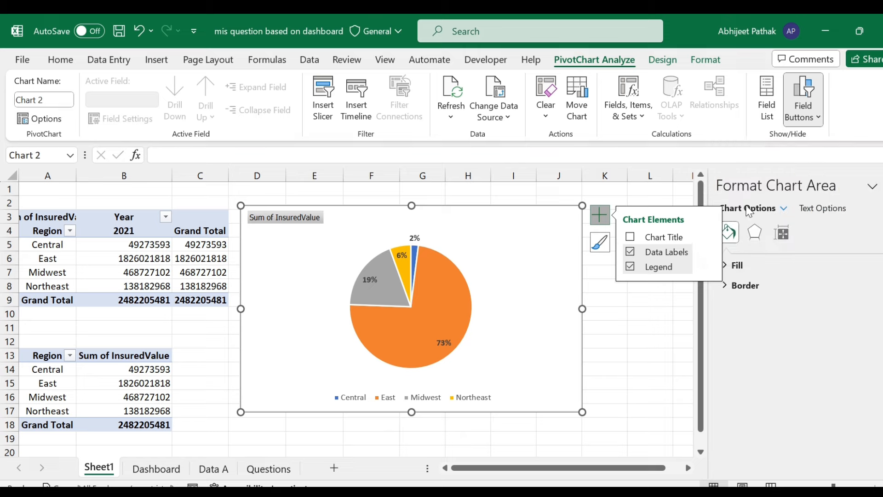
{"action": "left_click", "coordinate": [628, 314]}
- Cut the pie chart from Sheet1 and paste it on the Dashboard sheet at cell J4
{"action": "left_click", "coordinate": [511, 212]}
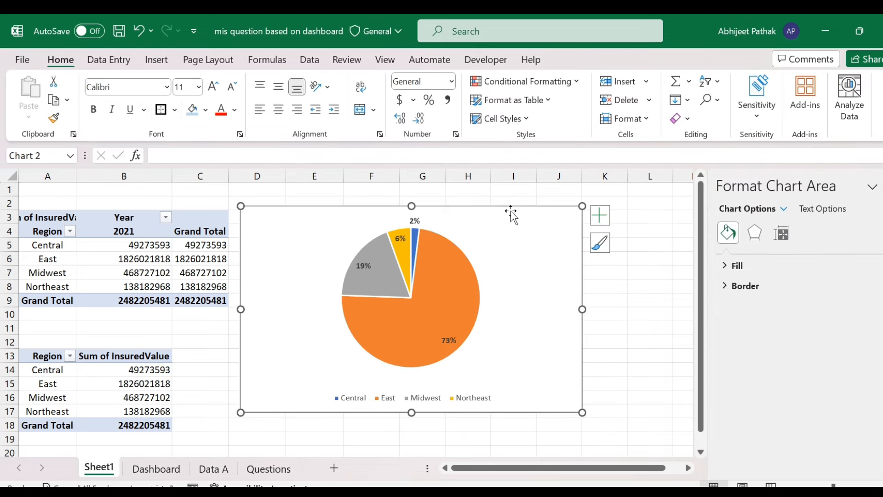
{"action": "key", "text": "Delete"}
{"action": "left_click", "coordinate": [156, 468]}
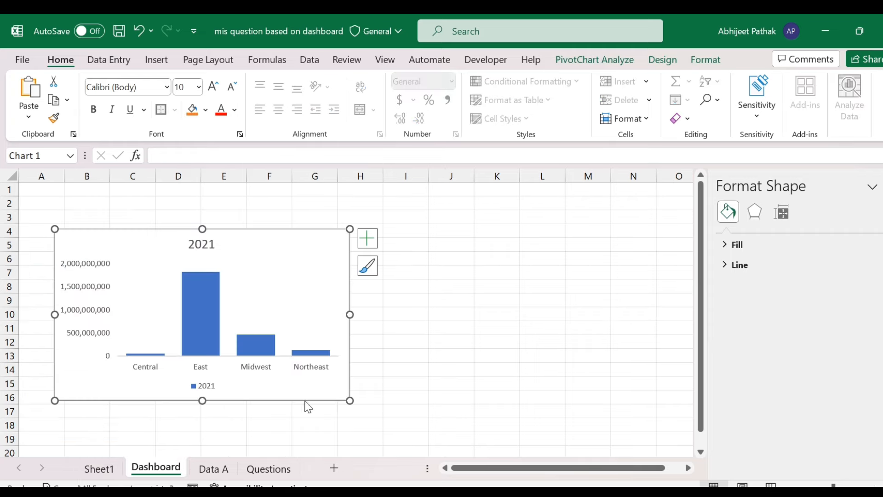
{"action": "left_click", "coordinate": [432, 233]}
{"action": "key", "text": "ctrl+v"}
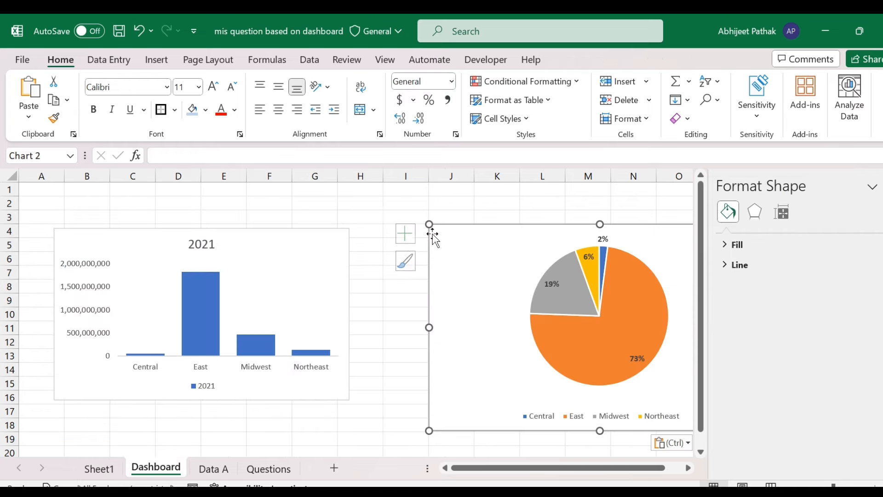
- Close the formatting pane, then shrink the pie chart and align it beside the 2021 column chart on the Dashboard
{"action": "left_click", "coordinate": [882, 186]}
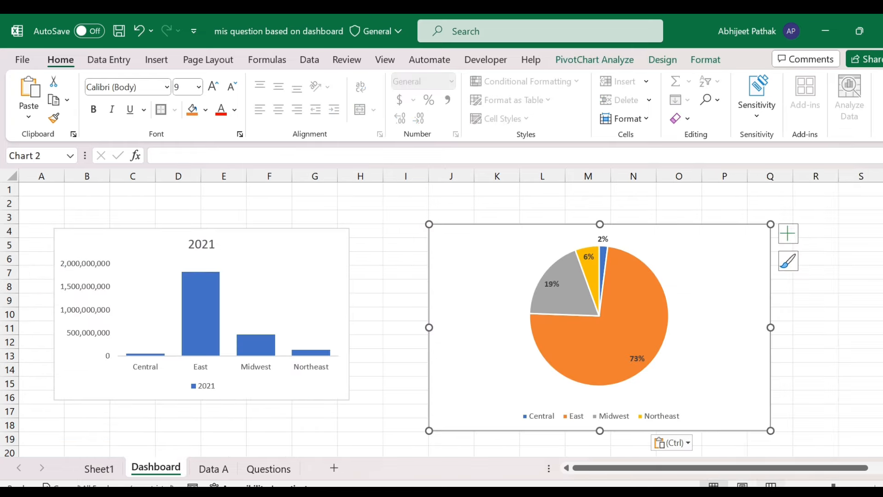
{"action": "left_click", "coordinate": [794, 484]}
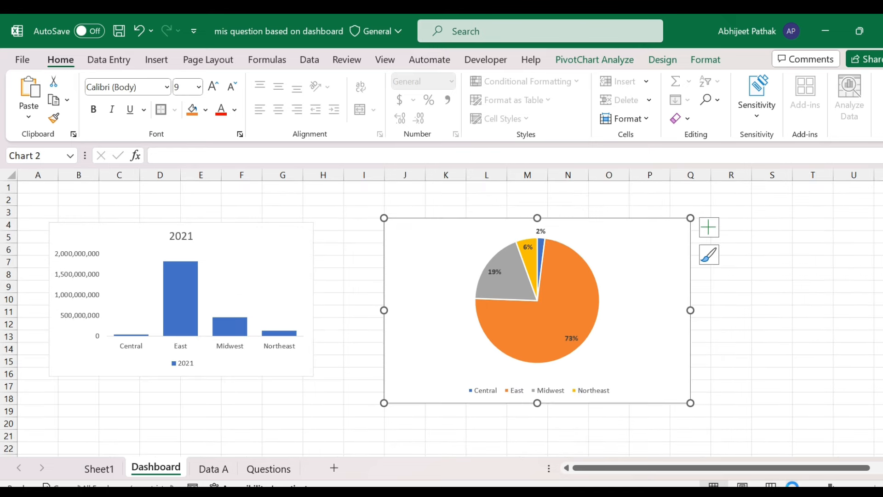
{"action": "left_click", "coordinate": [794, 484]}
{"action": "left_click_drag", "start_coordinate": [570, 220], "coordinate": [536, 207]}
{"action": "left_click_drag", "start_coordinate": [586, 365], "coordinate": [542, 342]}
{"action": "left_click_drag", "start_coordinate": [503, 210], "coordinate": [487, 219]}
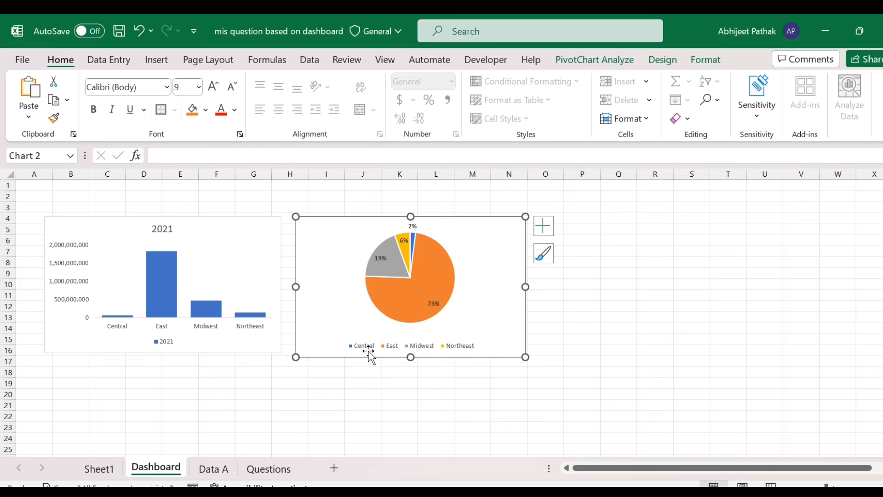
{"action": "mouse_move", "coordinate": [413, 233]}
{"action": "mouse_move", "coordinate": [434, 310]}
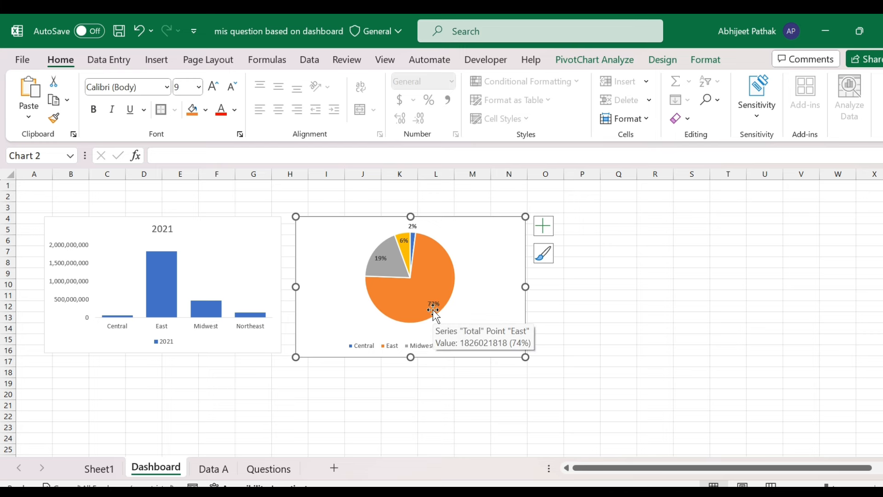
{"action": "left_click", "coordinate": [594, 297]}
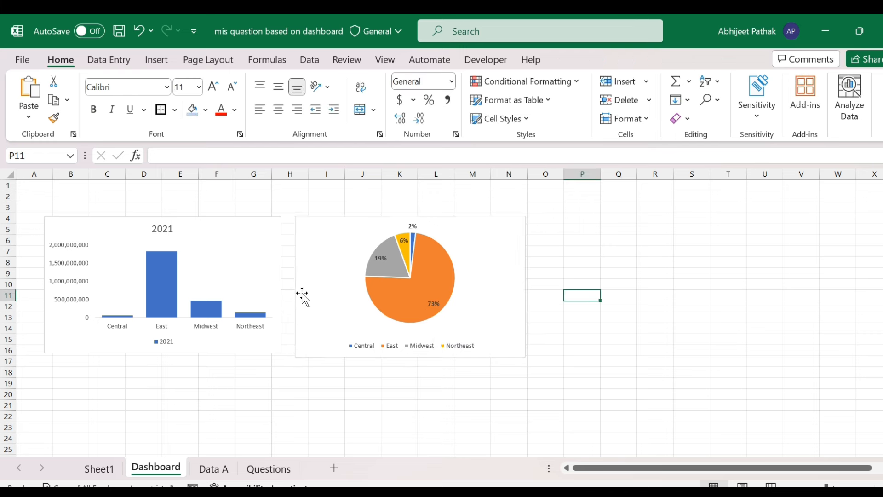
- Review parts c and d of Question 1 on the Questions sheet and the Year and Expiry columns on Data A
{"action": "left_click", "coordinate": [265, 471]}
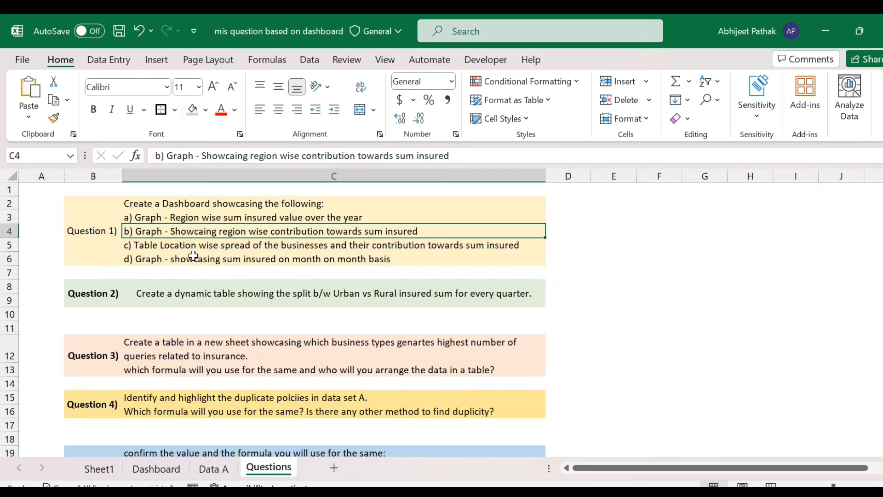
{"action": "left_click", "coordinate": [203, 245]}
{"action": "left_click", "coordinate": [210, 258]}
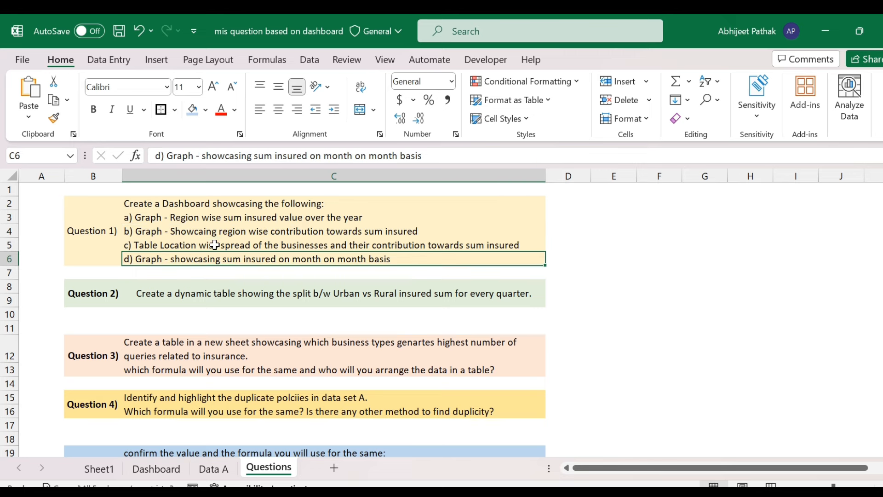
{"action": "left_click", "coordinate": [215, 245]}
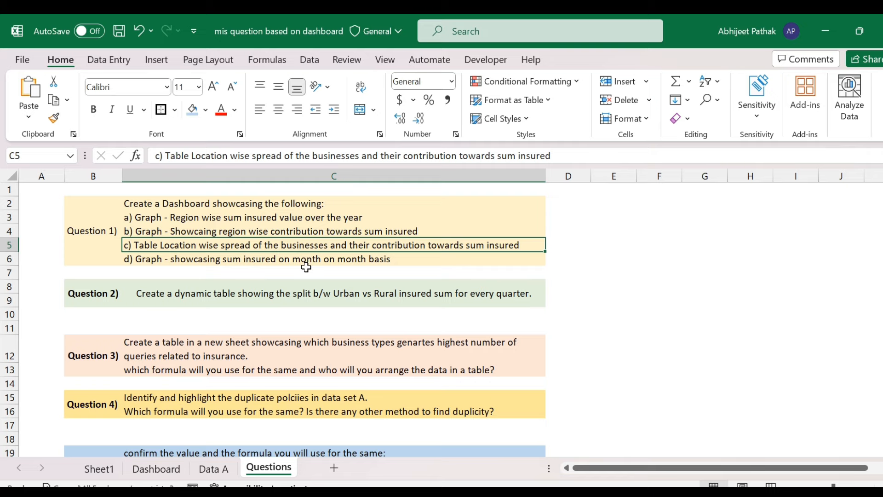
{"action": "left_click", "coordinate": [153, 466]}
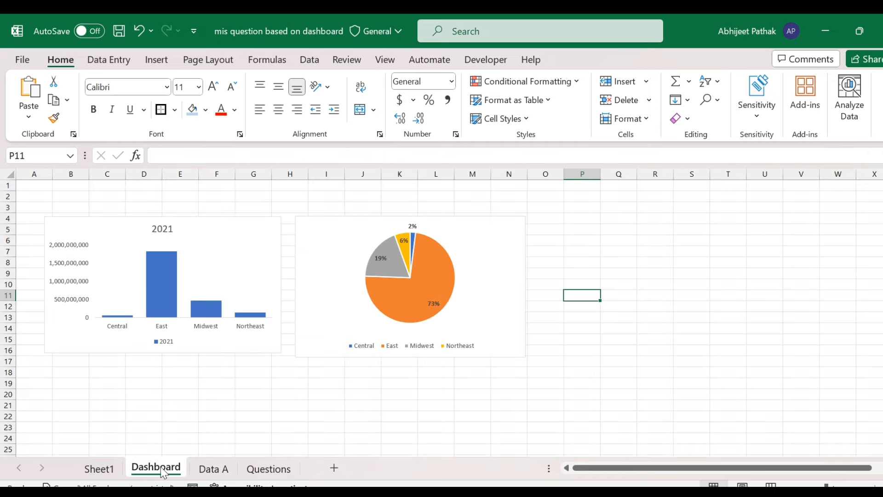
{"action": "left_click", "coordinate": [102, 466]}
{"action": "left_click", "coordinate": [216, 468]}
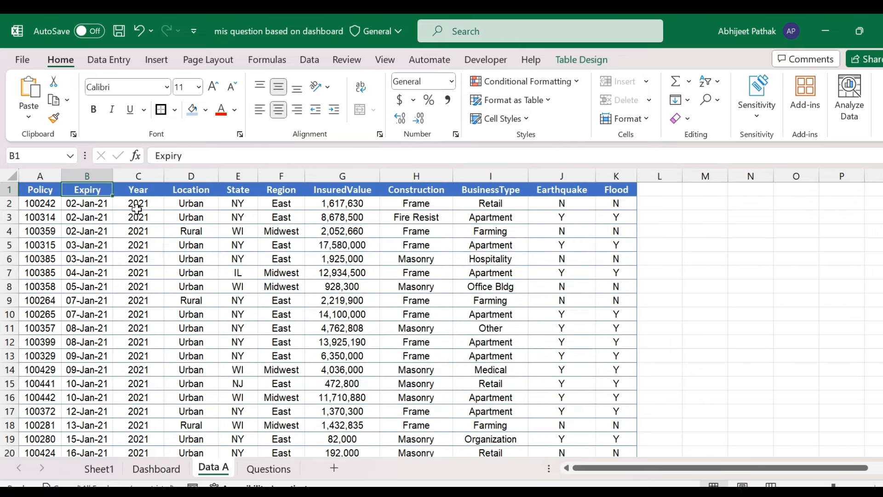
{"action": "left_click", "coordinate": [137, 205]}
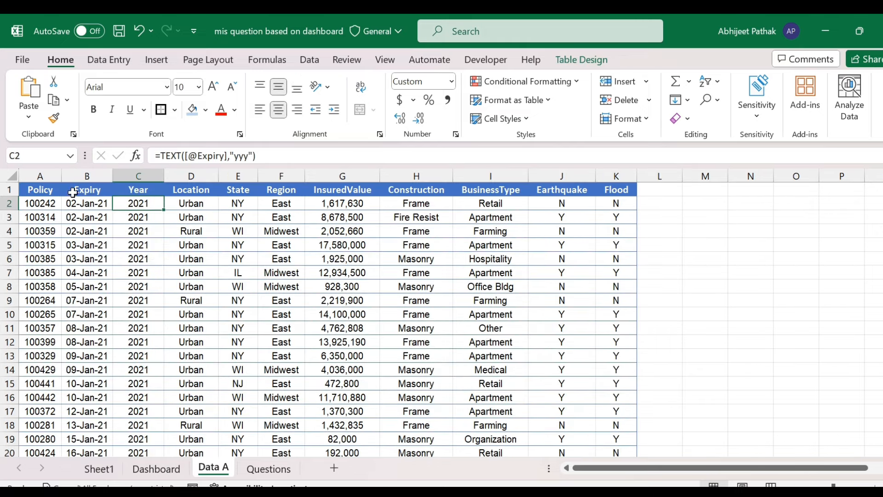
{"action": "left_click", "coordinate": [86, 176]}
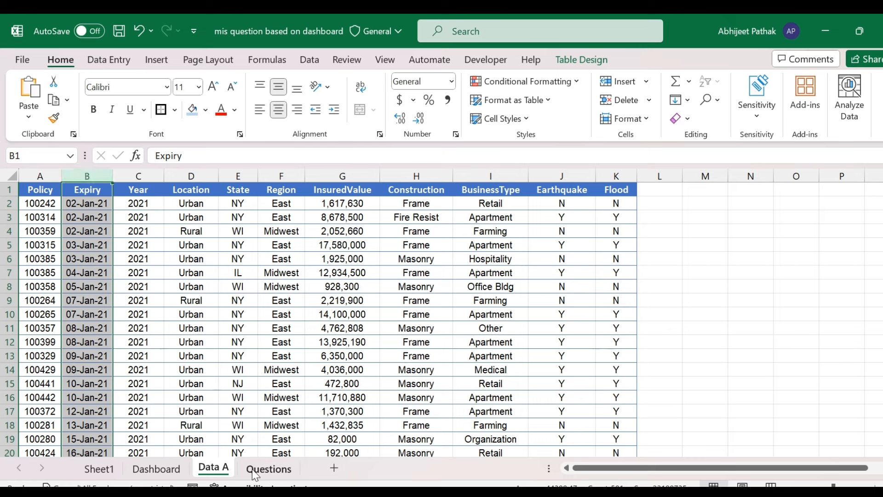
- Create a PivotTable from the tblPolicies table on a new worksheet
{"action": "left_click", "coordinate": [102, 191]}
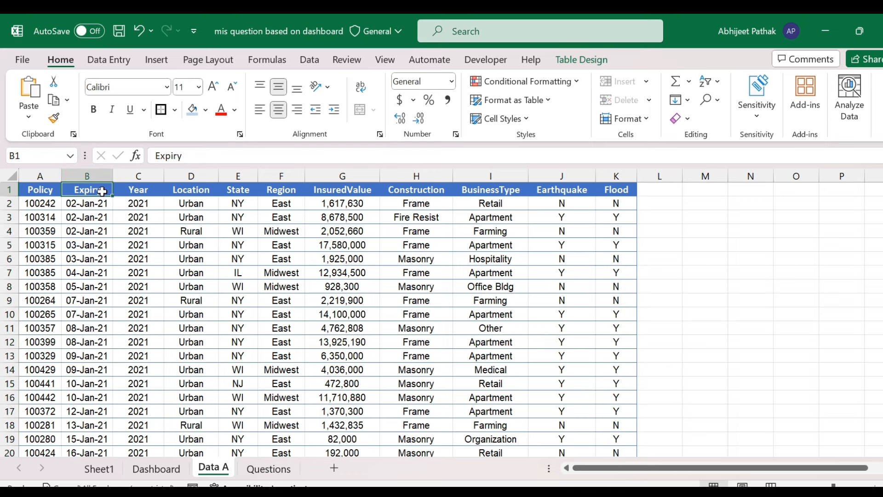
{"action": "left_click", "coordinate": [161, 61]}
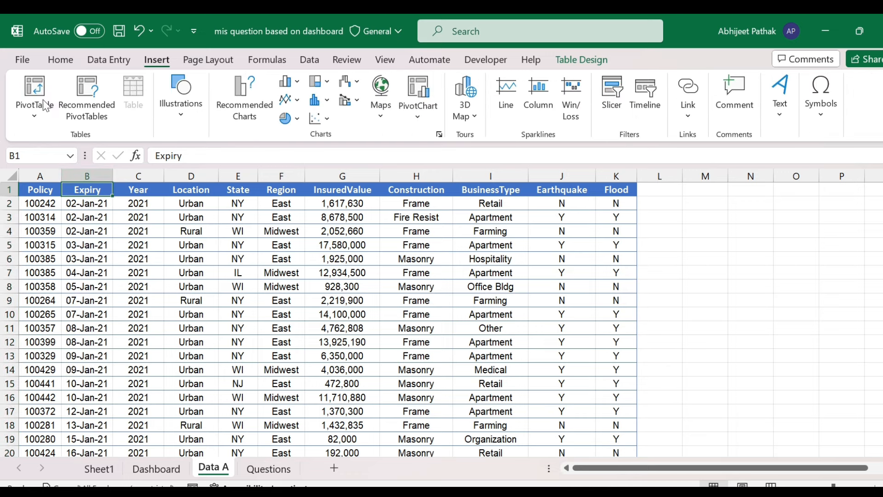
{"action": "left_click", "coordinate": [39, 97]}
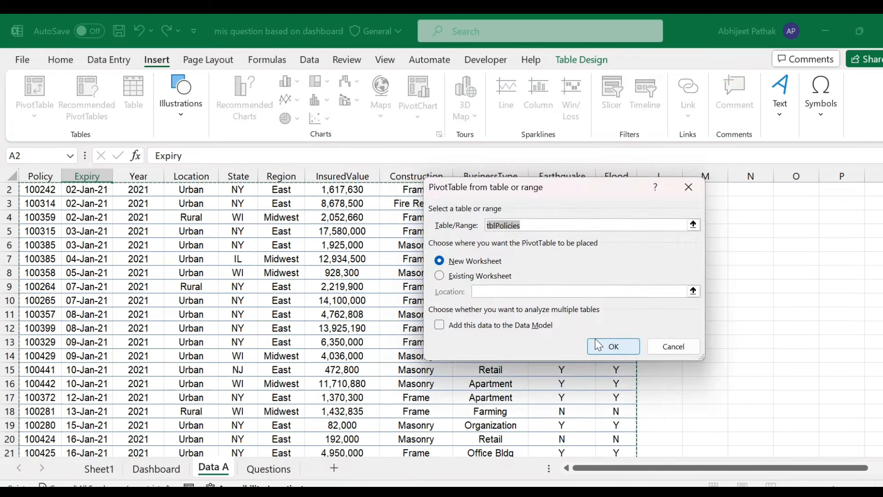
{"action": "left_click", "coordinate": [599, 345]}
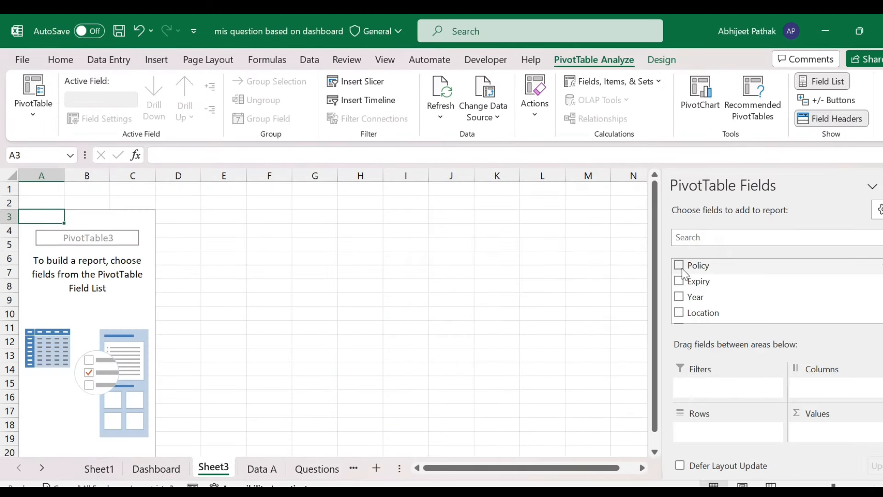
- Add the Expiry field to the PivotTable's rows and ungroup its month and day grouping
{"action": "left_click", "coordinate": [679, 281]}
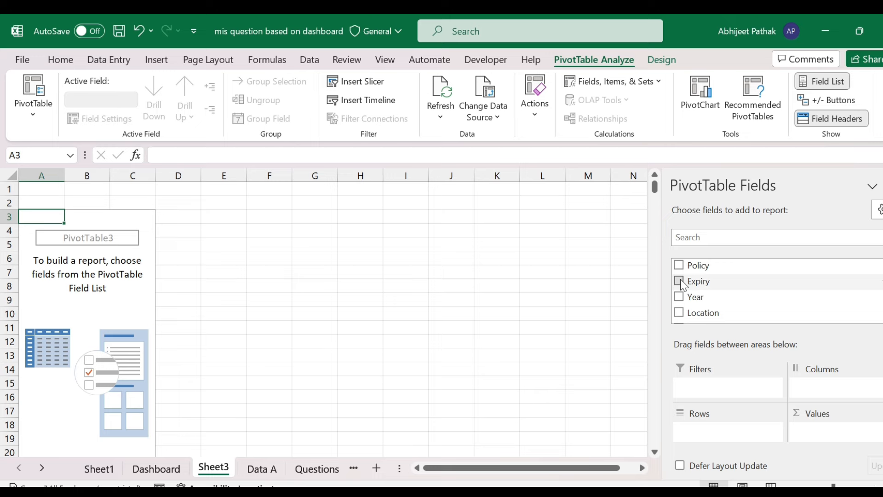
{"action": "left_click", "coordinate": [96, 249]}
{"action": "right_click", "coordinate": [97, 247]}
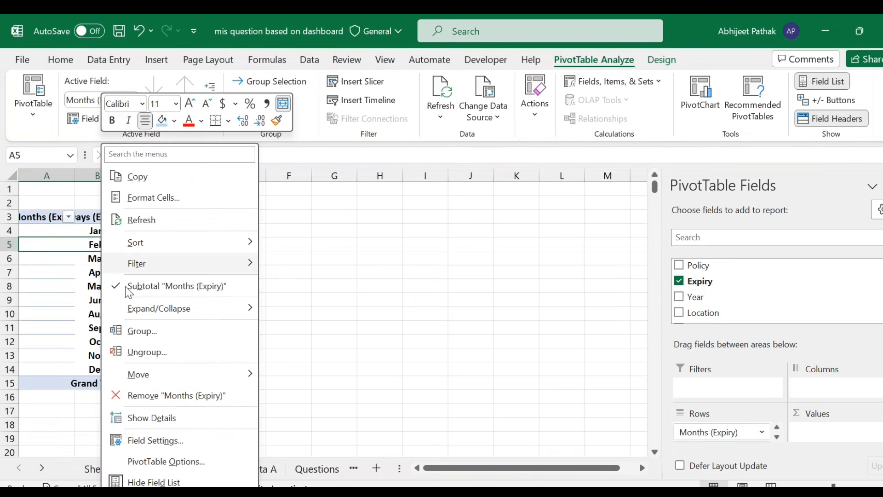
{"action": "left_click", "coordinate": [152, 353]}
{"action": "right_click", "coordinate": [54, 246]}
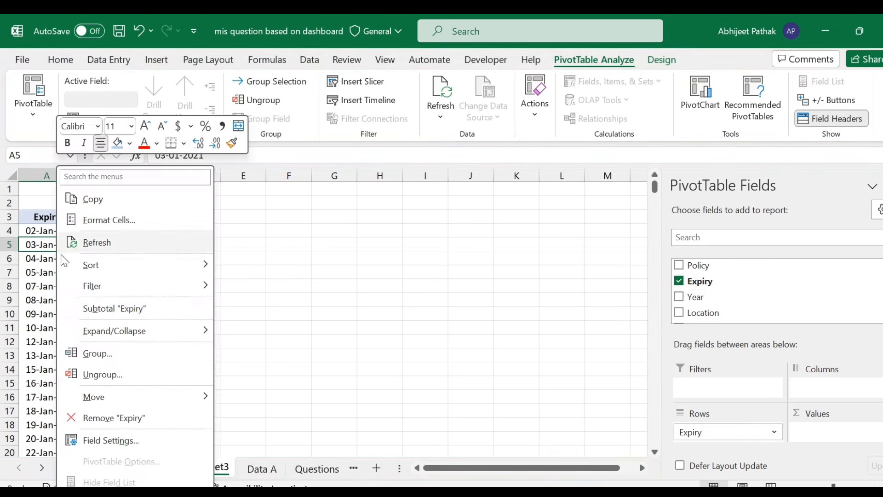
{"action": "left_click", "coordinate": [97, 354]}
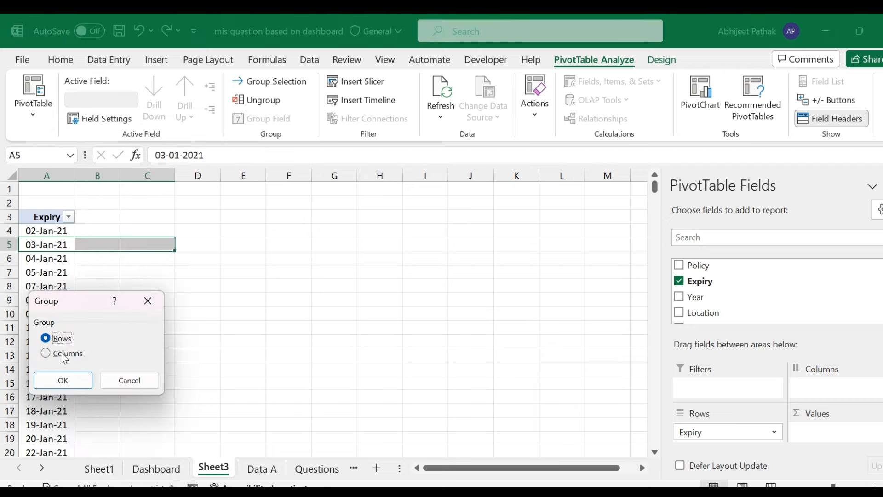
{"action": "left_click", "coordinate": [129, 384]}
- Group the Expiry dates in the PivotTable rows by Years only, without Months
{"action": "left_click", "coordinate": [46, 244]}
{"action": "right_click", "coordinate": [51, 245]}
{"action": "left_click", "coordinate": [90, 355]}
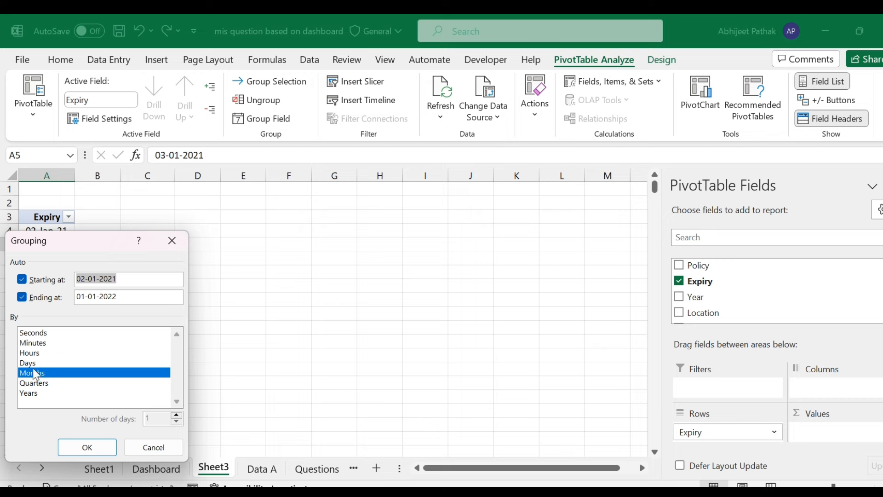
{"action": "left_click", "coordinate": [35, 393]}
{"action": "left_click", "coordinate": [44, 375]}
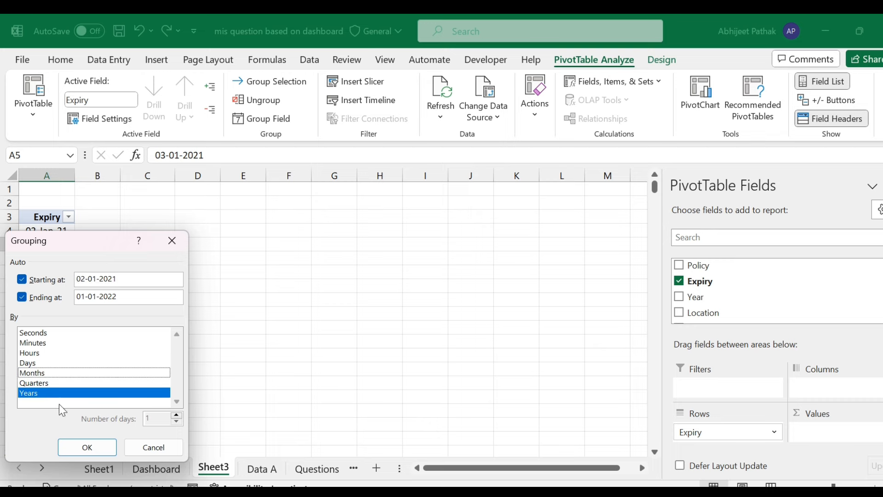
{"action": "left_click", "coordinate": [88, 453]}
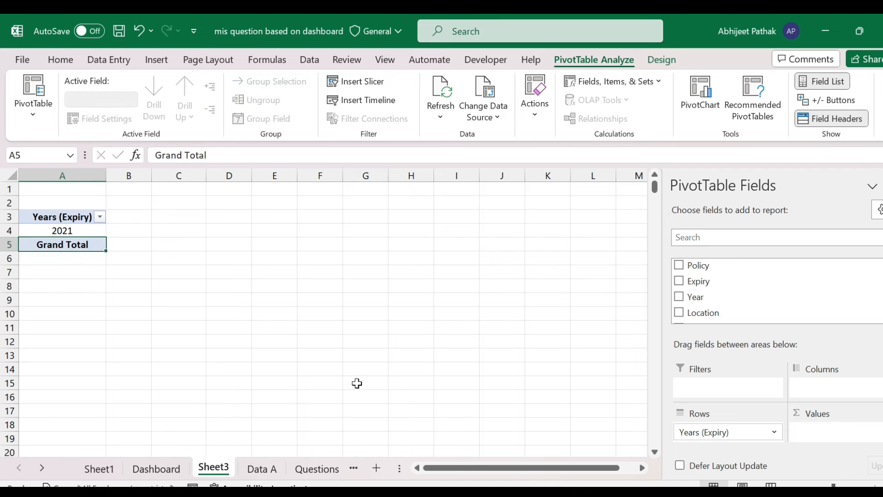
{"action": "left_click_drag", "start_coordinate": [68, 220], "coordinate": [68, 240]}
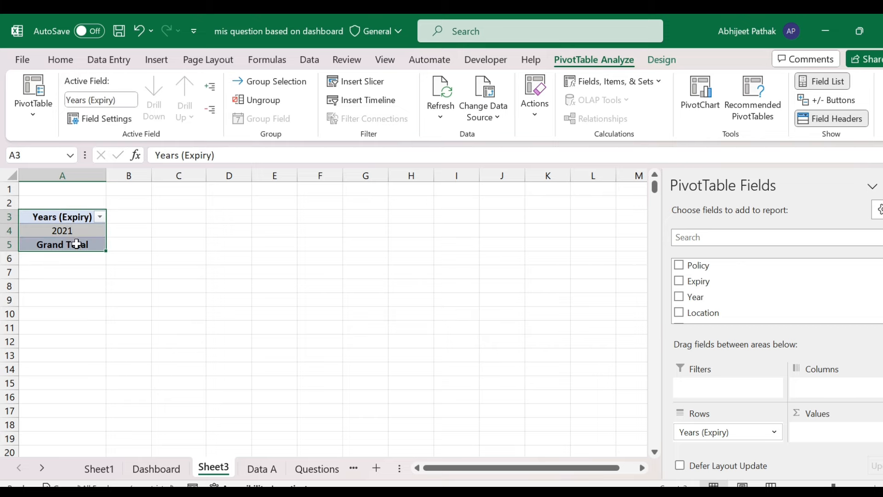
{"action": "left_click", "coordinate": [153, 234]}
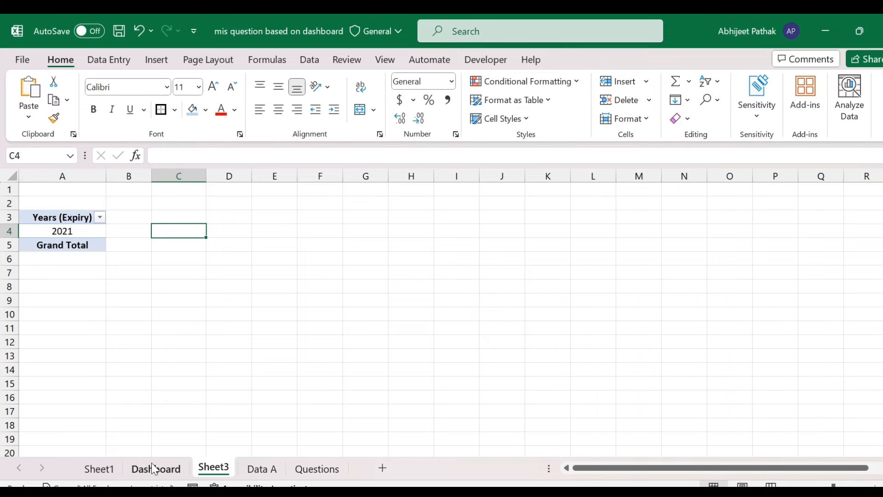
- Create another PivotTable from the tblPolicies table on Data A, placed on a new worksheet
{"action": "left_click", "coordinate": [260, 468]}
{"action": "scroll", "coordinate": [106, 200], "scroll_direction": "up", "scroll_amount": 1}
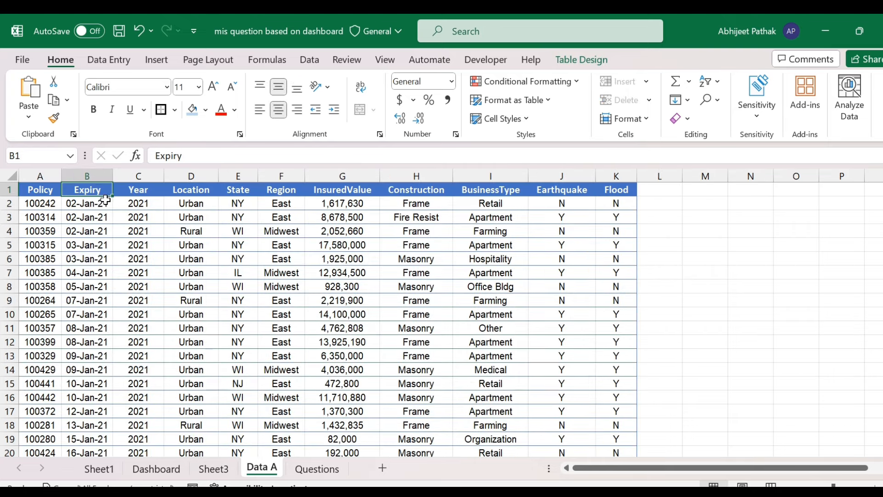
{"action": "left_click", "coordinate": [157, 58]}
{"action": "left_click", "coordinate": [35, 92]}
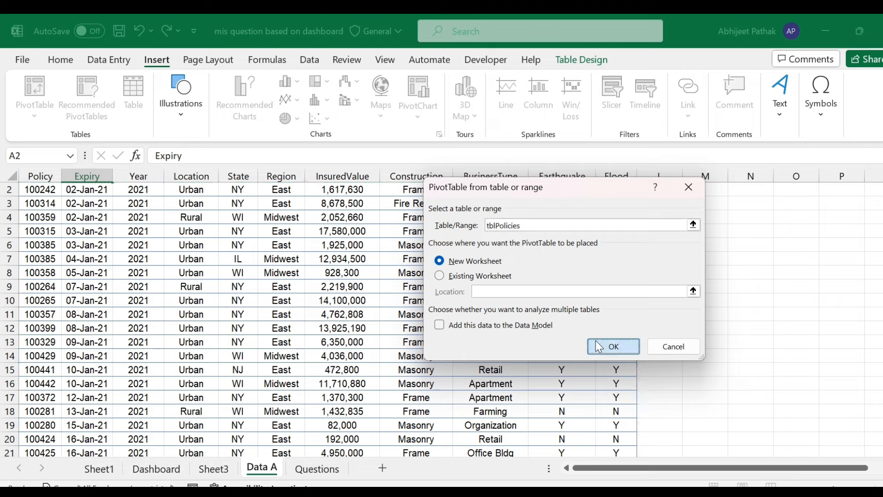
{"action": "left_click", "coordinate": [613, 345]}
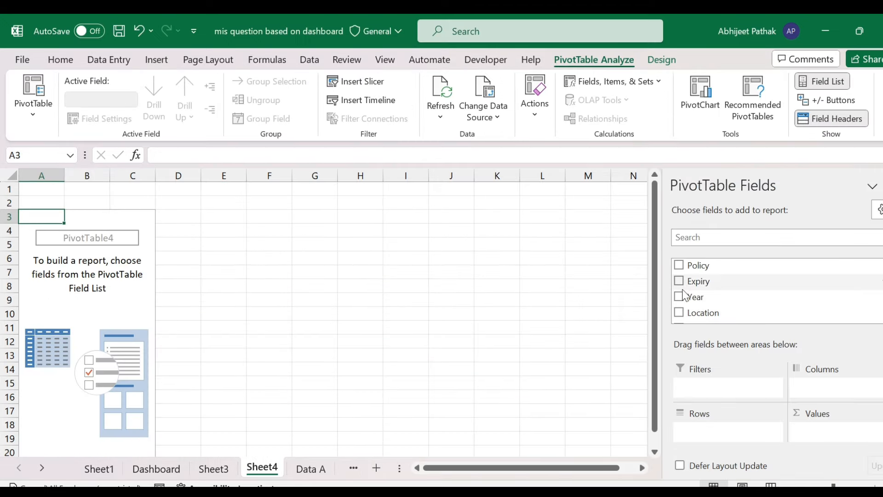
- Add the Expiry field to the new PivotTable's rows and ungroup its dates
{"action": "left_click", "coordinate": [679, 281]}
{"action": "left_click", "coordinate": [710, 431]}
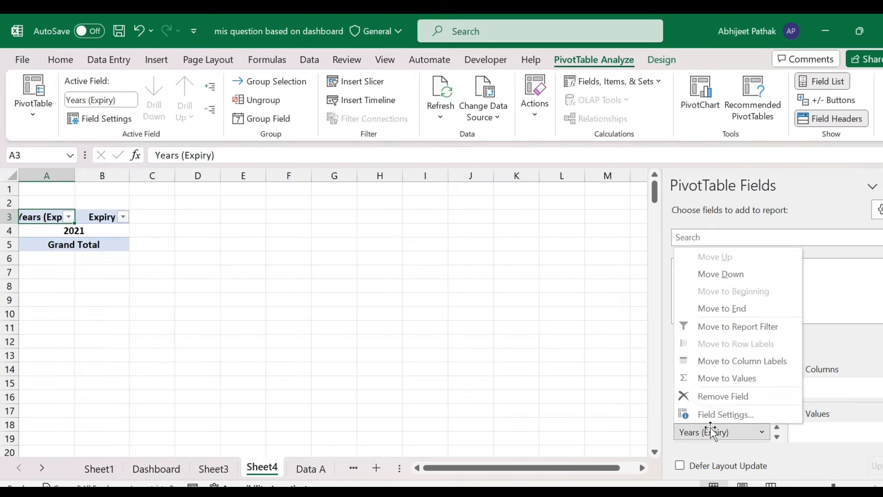
{"action": "right_click", "coordinate": [52, 233]}
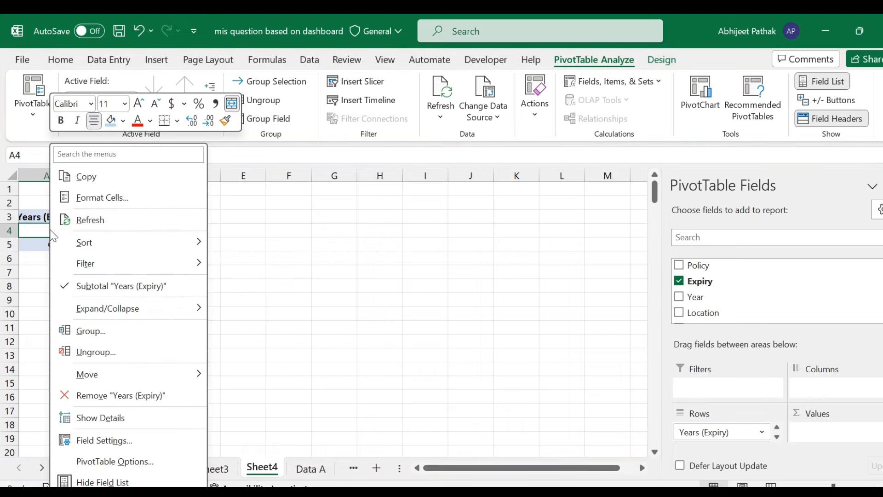
{"action": "left_click", "coordinate": [103, 352]}
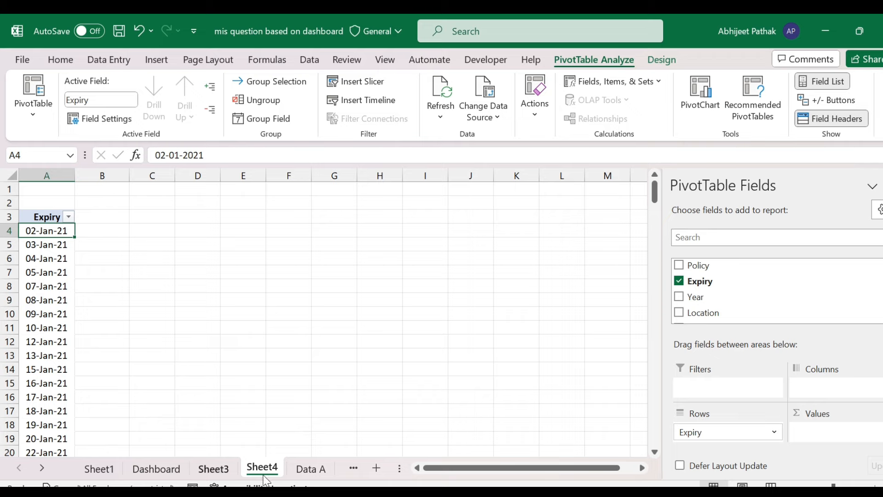
- Delete the Sheet3 worksheet with its Expiry PivotTable from the workbook
{"action": "left_click", "coordinate": [114, 467]}
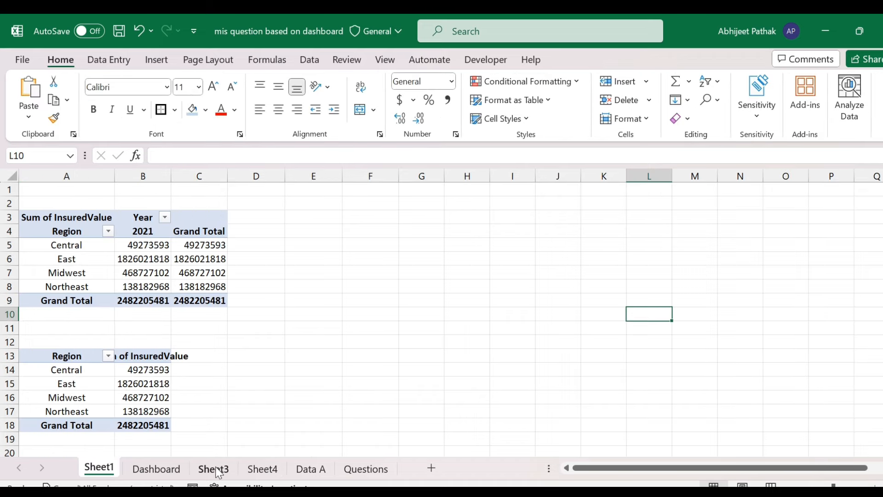
{"action": "left_click", "coordinate": [213, 468]}
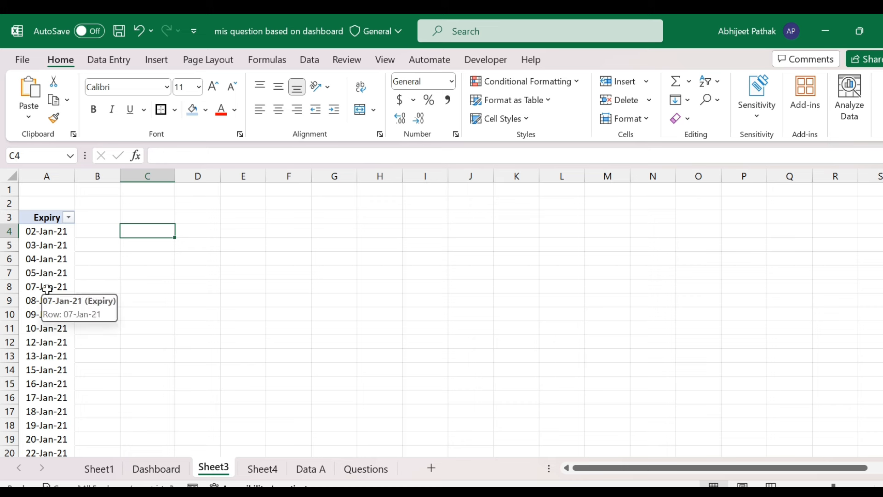
{"action": "right_click", "coordinate": [206, 478]}
{"action": "left_click", "coordinate": [262, 266]}
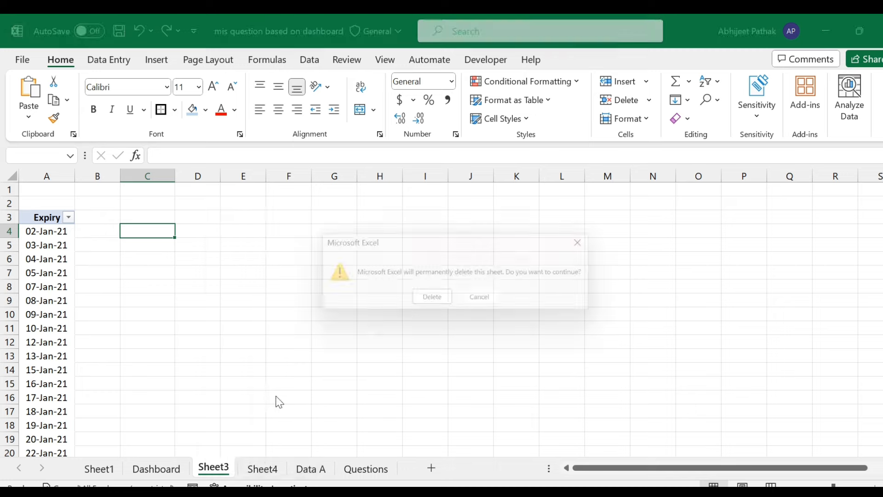
{"action": "left_click", "coordinate": [434, 299]}
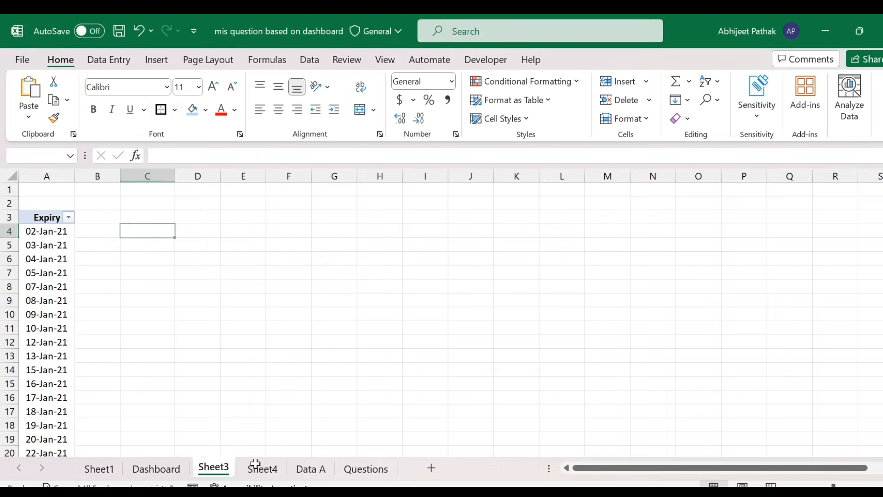
- Delete the Sheet4 worksheet that holds the second Expiry PivotTable
{"action": "left_click", "coordinate": [253, 468]}
{"action": "left_click", "coordinate": [226, 466]}
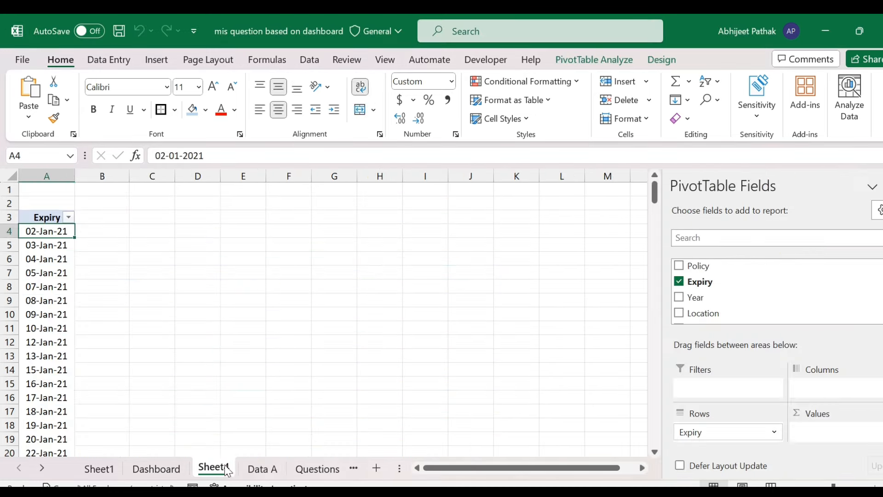
{"action": "right_click", "coordinate": [214, 469]}
{"action": "left_click", "coordinate": [250, 263]}
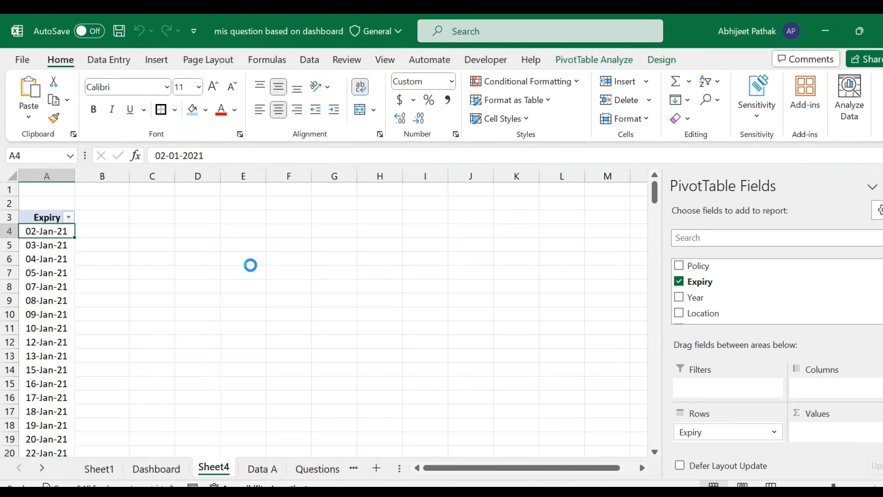
{"action": "left_click", "coordinate": [433, 302]}
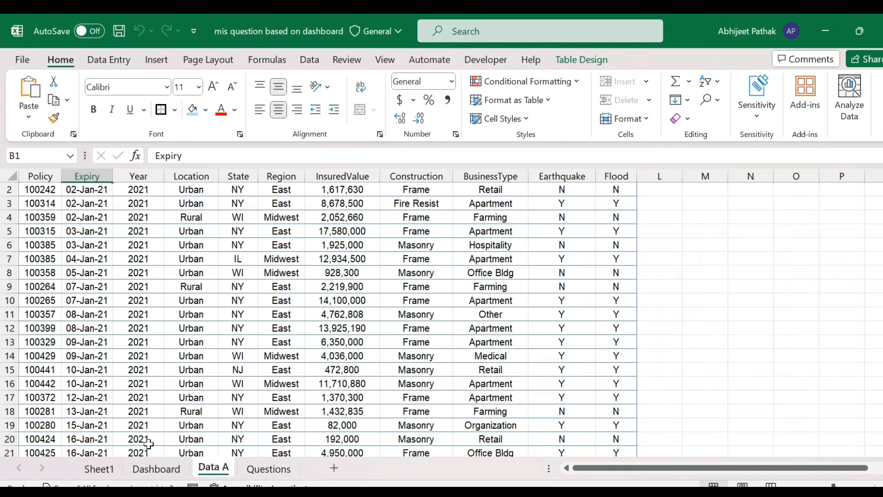
{"action": "left_click", "coordinate": [110, 473]}
{"action": "left_click", "coordinate": [142, 466]}
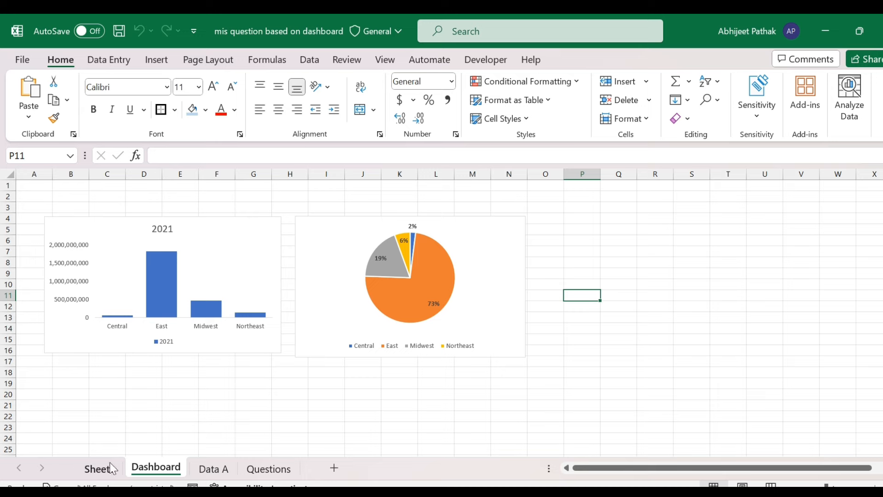
{"action": "left_click", "coordinate": [112, 468]}
{"action": "left_click", "coordinate": [139, 286]}
- Insert a table column before Location on the Data A sheet and name its header month
{"action": "left_click", "coordinate": [211, 468]}
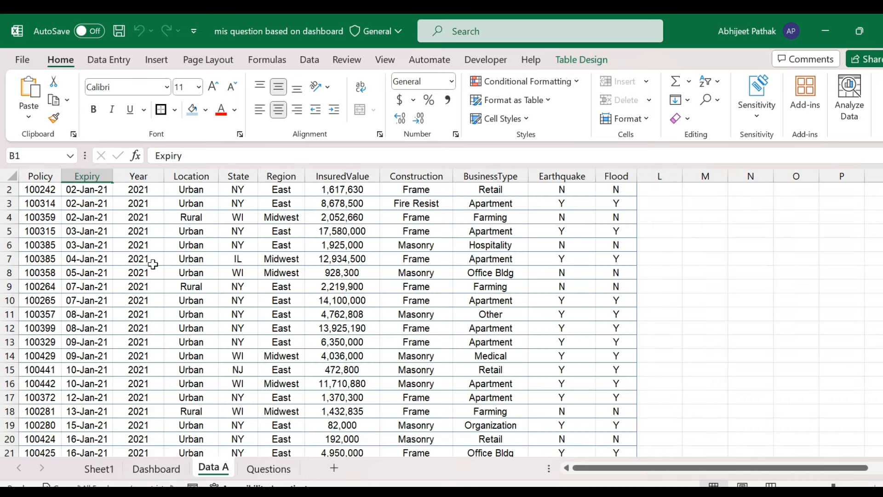
{"action": "left_click", "coordinate": [153, 263]}
{"action": "key", "text": "ctrl+Up"}
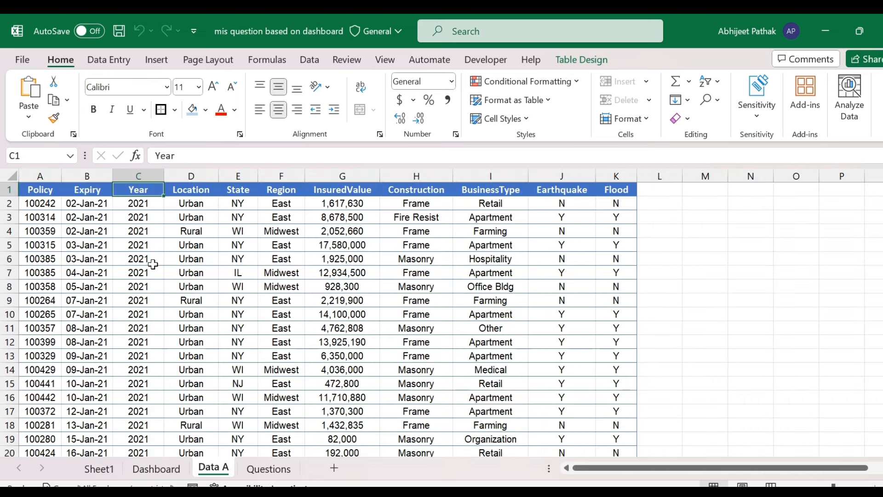
{"action": "key", "text": "Right"}
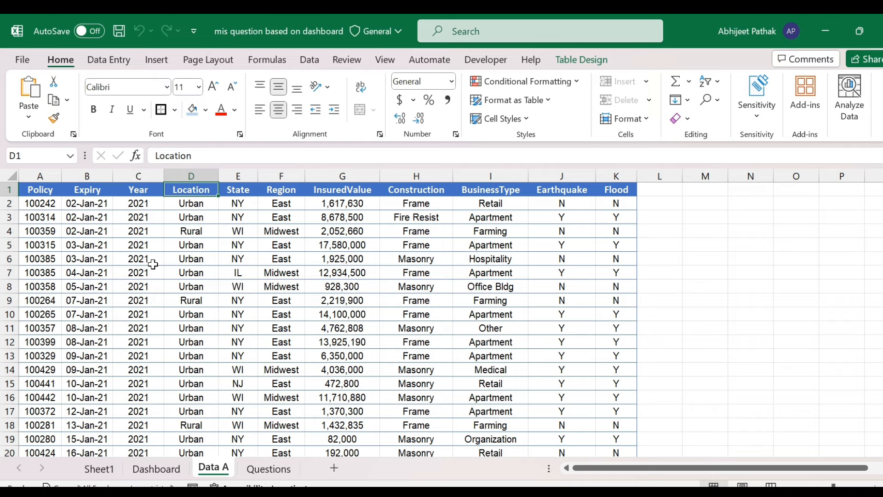
{"action": "key", "text": "ctrl+shift+Down"}
{"action": "key", "text": "ctrl+shift+plus"}
{"action": "key", "text": "ctrl+Up"}
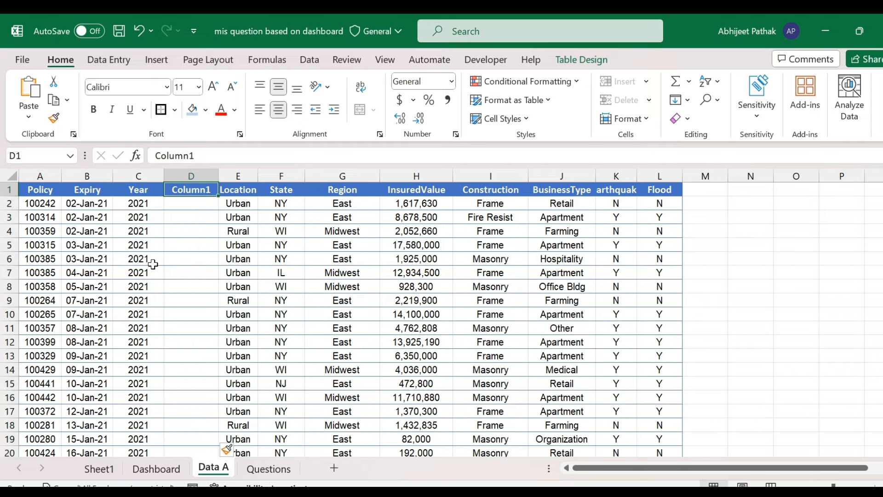
{"action": "type", "text": "month"}
{"action": "key", "text": "Return"}
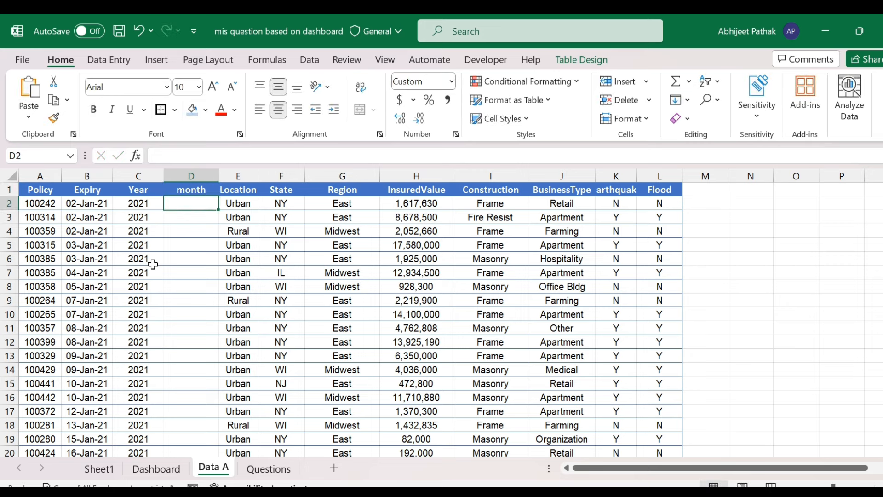
{"action": "type", "text": "="}
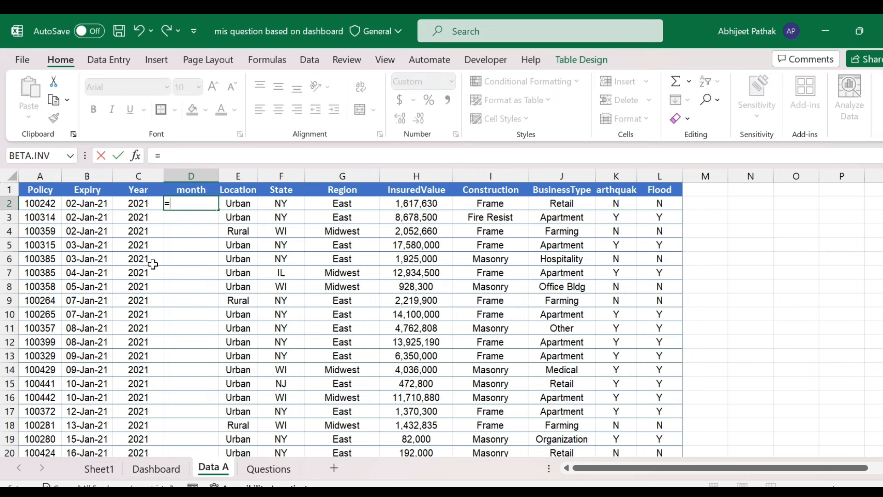
{"action": "type", "text": "text"}
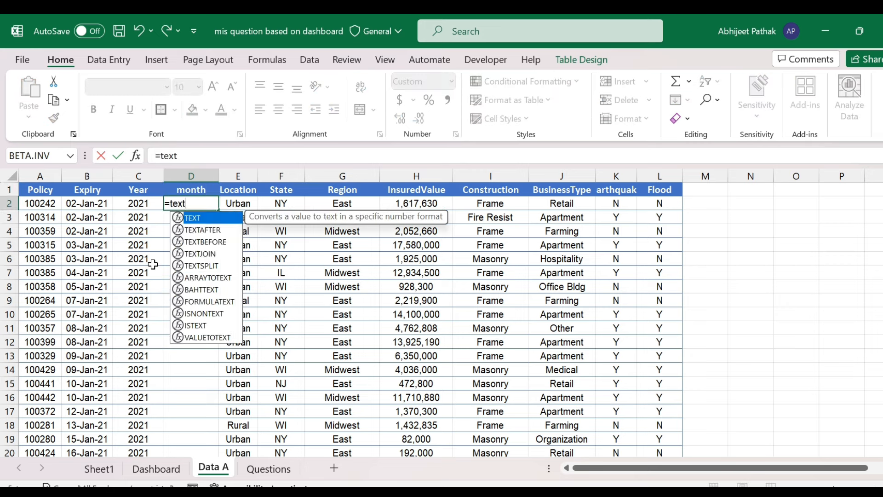
{"action": "type", "text": "("}
{"action": "key", "text": "Left"}
{"action": "key", "text": "Left"}
{"action": "type", "text": ",\"mmm\""}
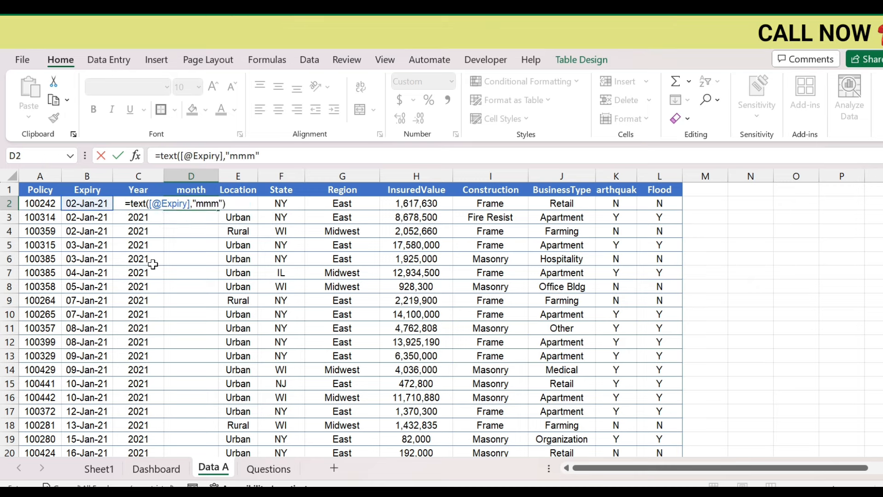
{"action": "key", "text": "ctrl+Return"}
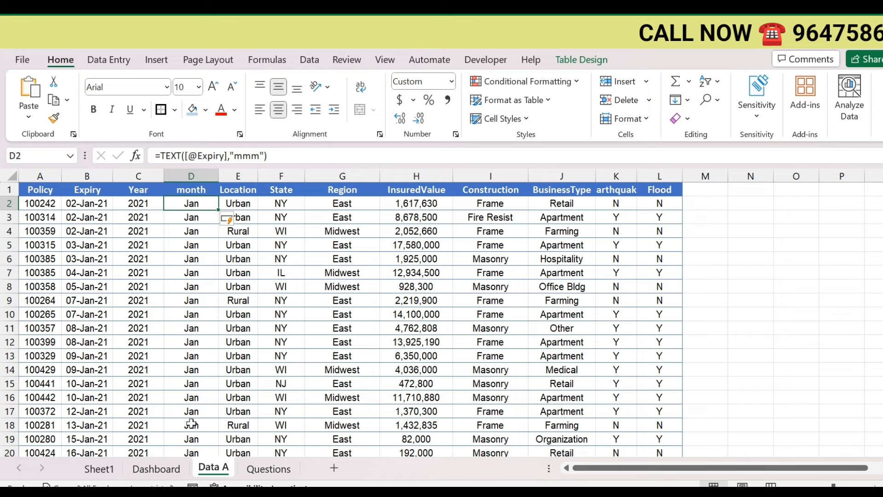
- Refresh the region and year PivotTable on Sheet1 to bring in the month field
{"action": "left_click", "coordinate": [159, 468]}
{"action": "left_click", "coordinate": [268, 468]}
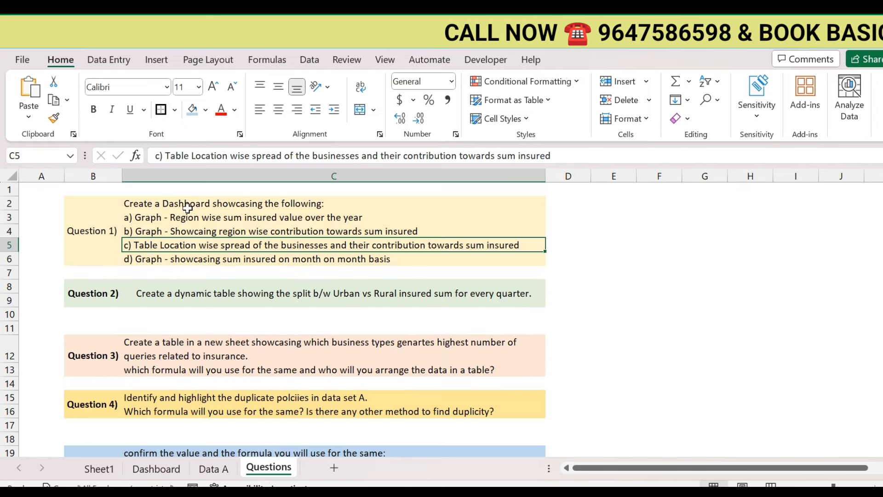
{"action": "left_click", "coordinate": [98, 470]}
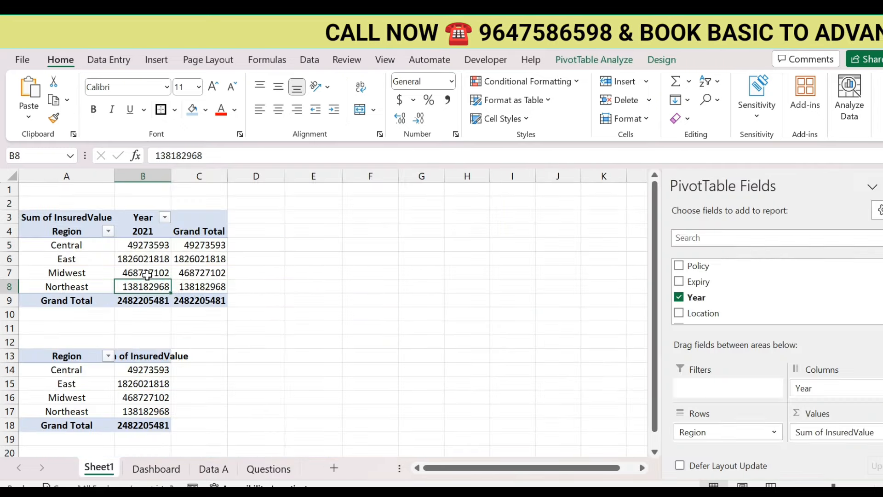
{"action": "right_click", "coordinate": [143, 231]}
{"action": "left_click", "coordinate": [194, 242]}
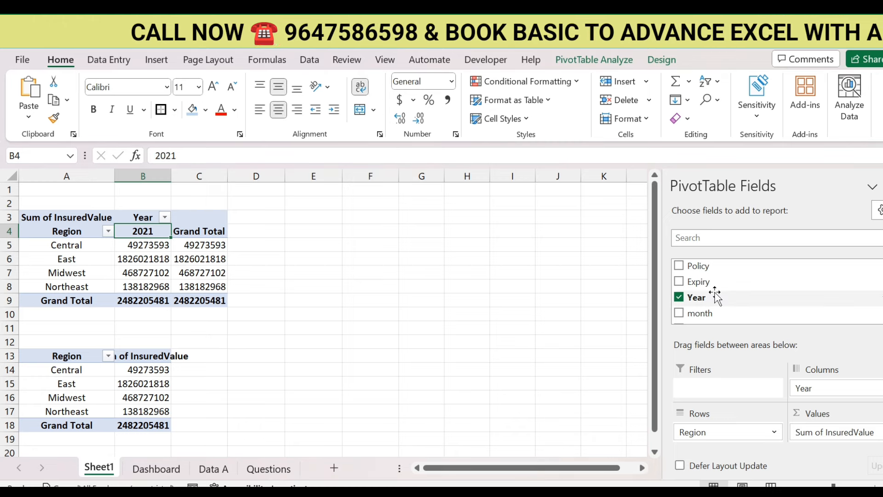
{"action": "scroll", "coordinate": [716, 295], "scroll_direction": "down", "scroll_amount": 2}
{"action": "scroll", "coordinate": [714, 304], "scroll_direction": "up", "scroll_amount": 2}
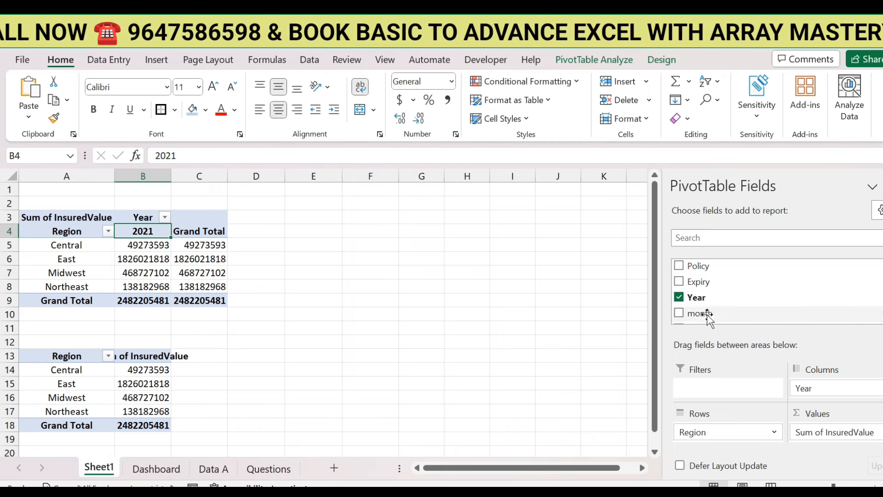
- Copy the Region PivotTable in A13:B18 of Sheet1 and paste it at cell F3
{"action": "left_click_drag", "start_coordinate": [98, 357], "coordinate": [150, 422]}
{"action": "key", "text": "ctrl+c"}
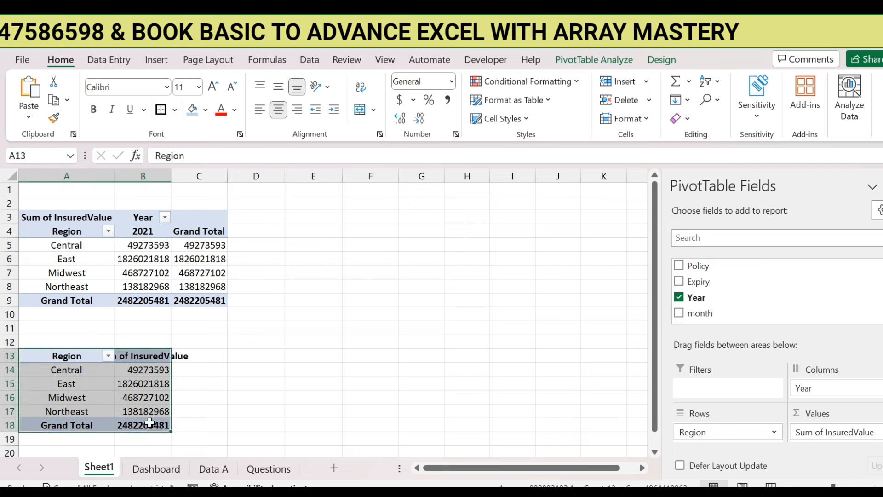
{"action": "left_click", "coordinate": [349, 219]}
{"action": "key", "text": "ctrl+v"}
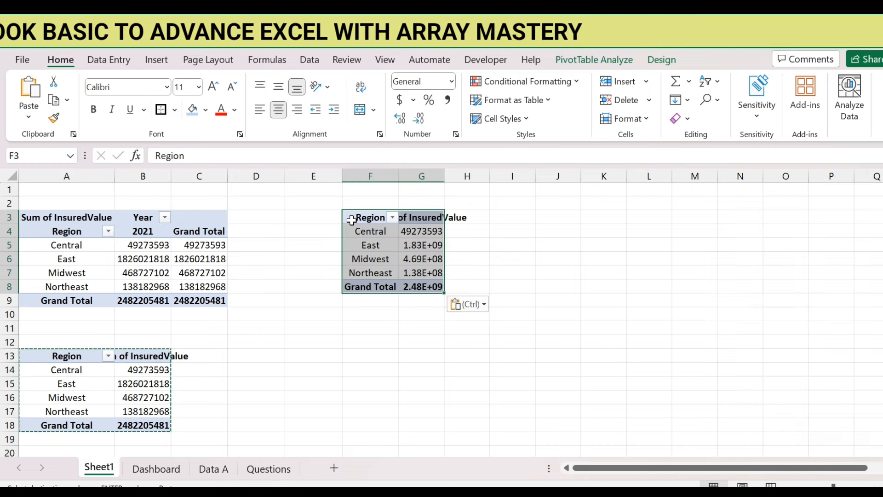
{"action": "left_click", "coordinate": [360, 231]}
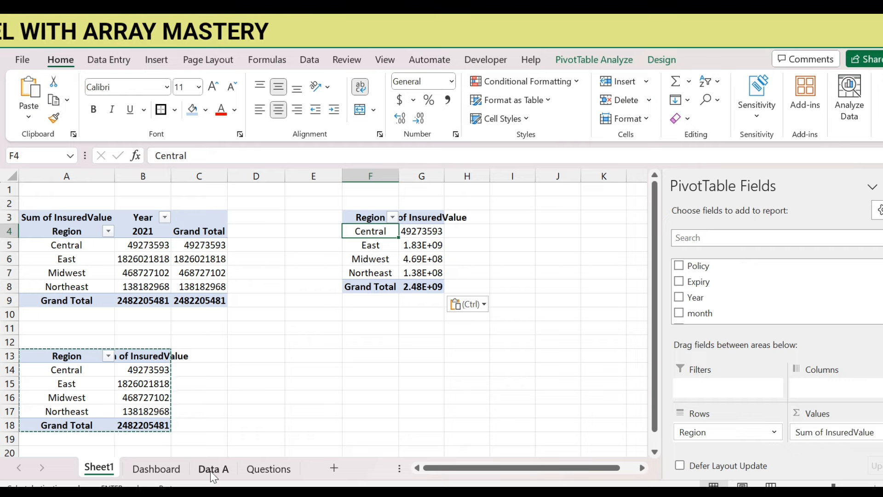
- Check part d of Question 1 on the Questions sheet and autofit column G on Sheet1
{"action": "left_click", "coordinate": [272, 469]}
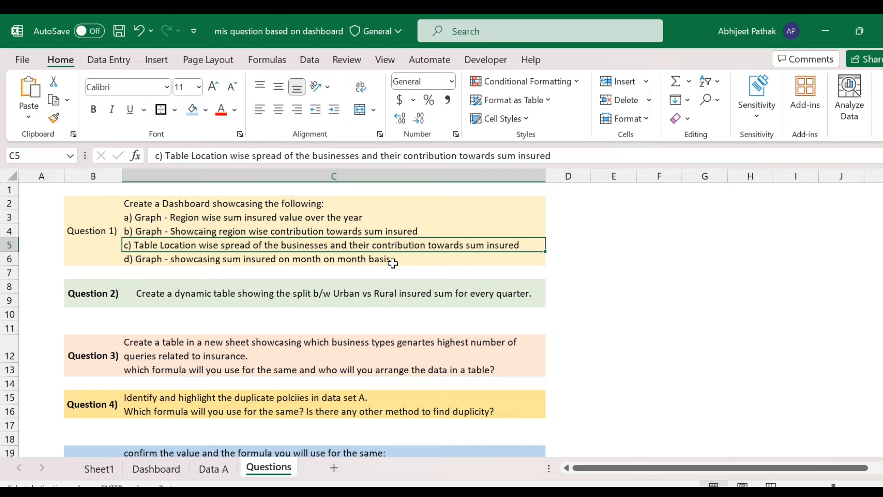
{"action": "left_click", "coordinate": [215, 469]}
{"action": "left_click", "coordinate": [111, 470]}
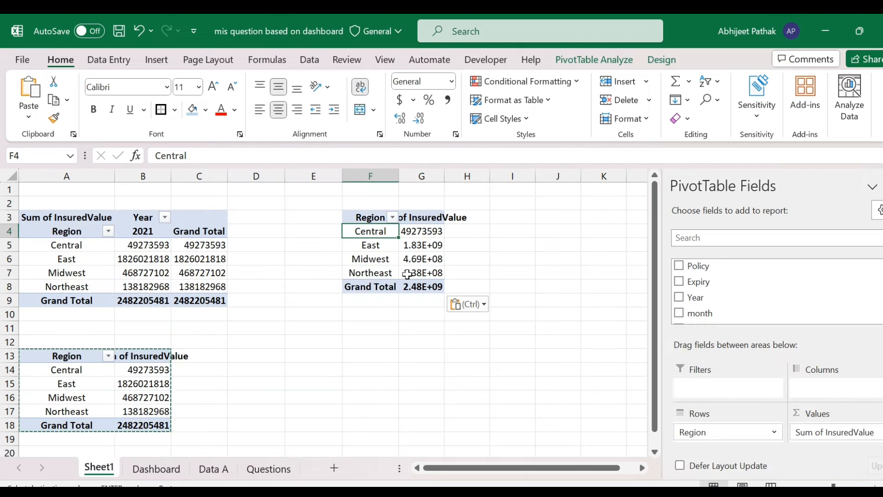
{"action": "double_click", "coordinate": [444, 176]}
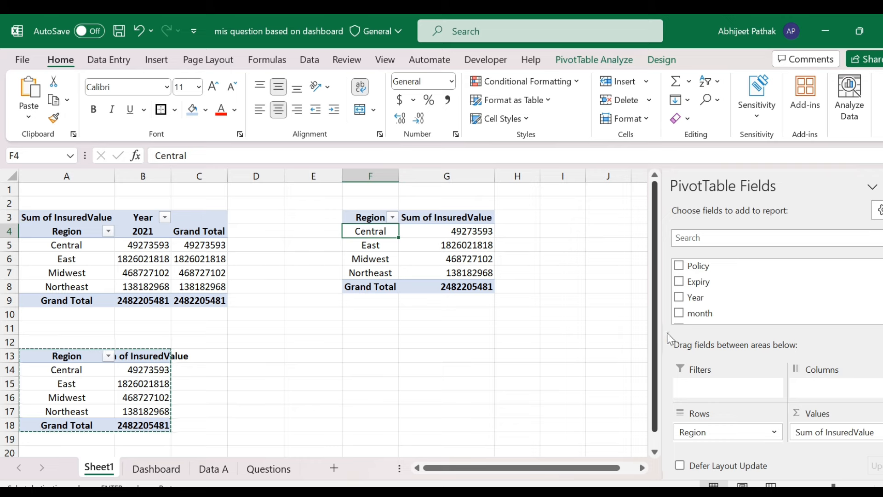
- Replace the Region row field with month in the copied PivotTable at cell F3 on Sheet1
{"action": "scroll", "coordinate": [679, 296], "scroll_direction": "down", "scroll_amount": 3}
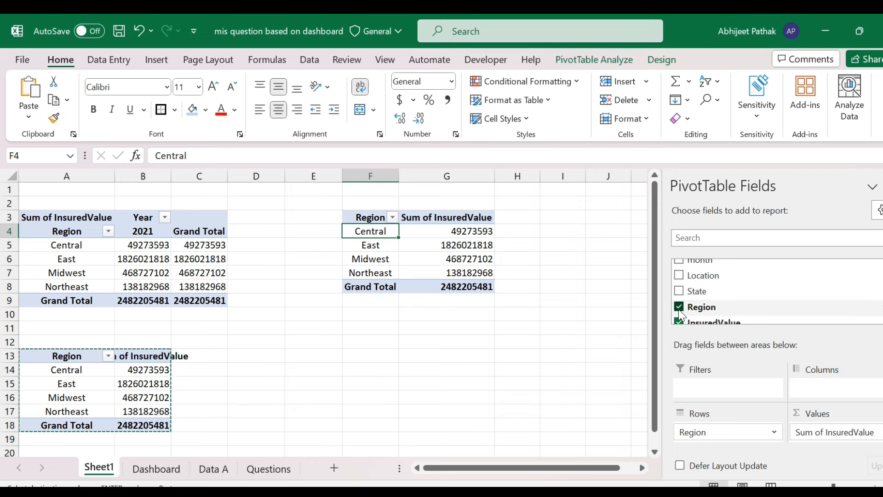
{"action": "left_click", "coordinate": [678, 307]}
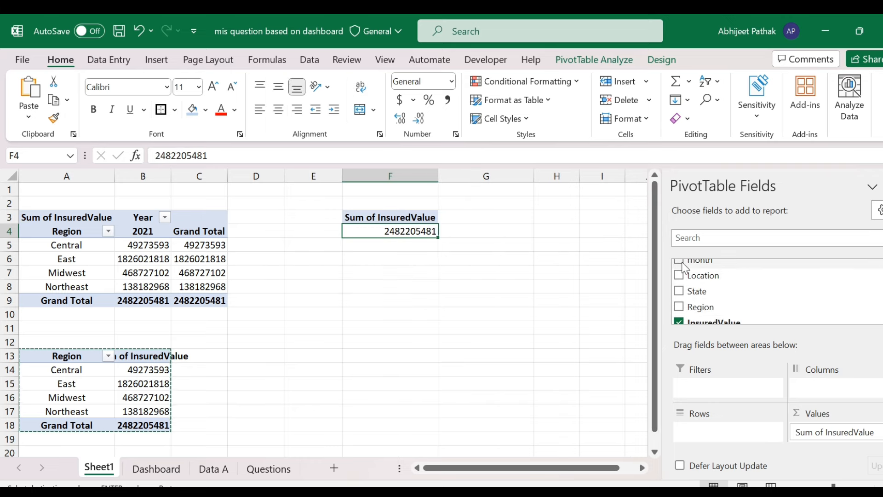
{"action": "left_click", "coordinate": [679, 261]}
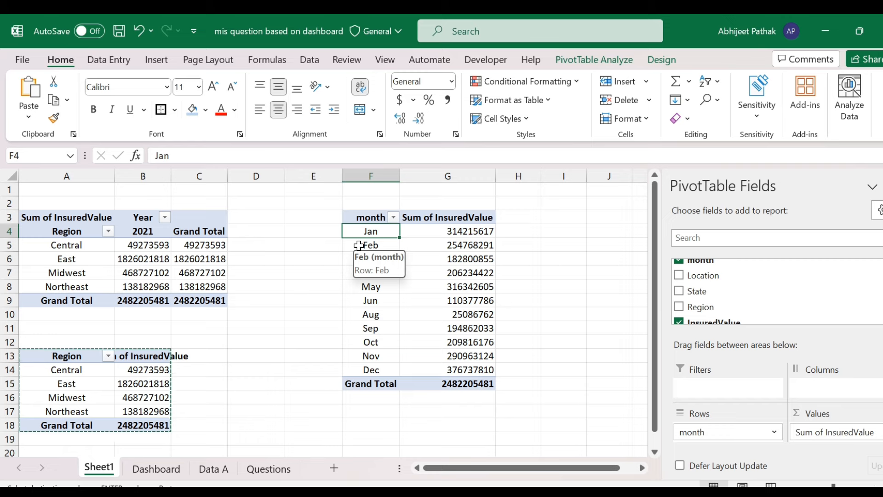
- Insert a 2-D clustered column PivotChart from the month PivotTable in F3:G15
{"action": "left_click_drag", "start_coordinate": [376, 217], "coordinate": [478, 384]}
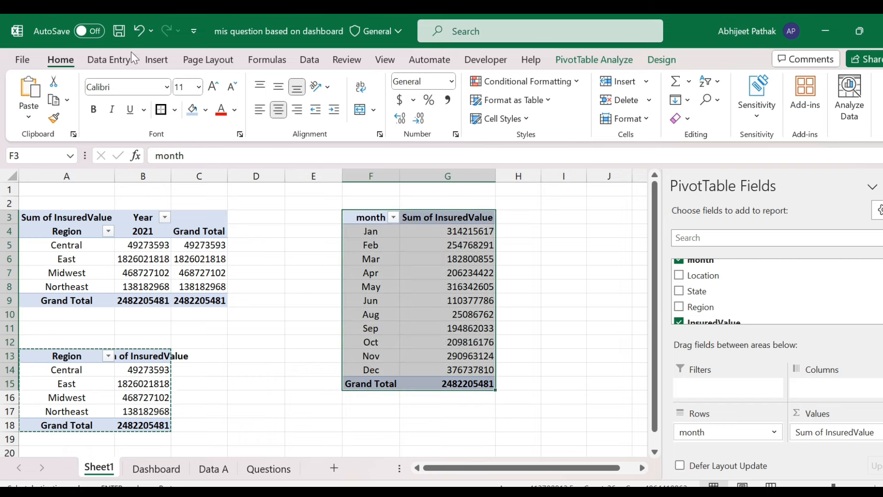
{"action": "left_click", "coordinate": [156, 60]}
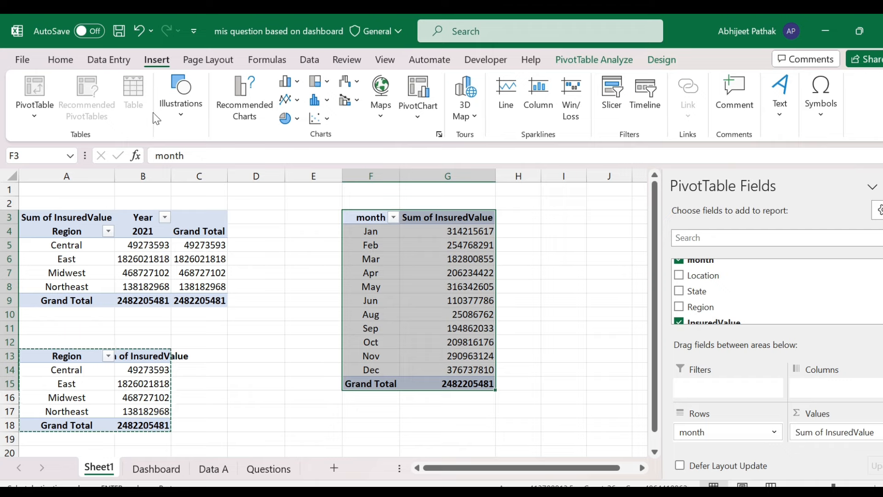
{"action": "left_click", "coordinate": [287, 81]}
{"action": "left_click", "coordinate": [298, 131]}
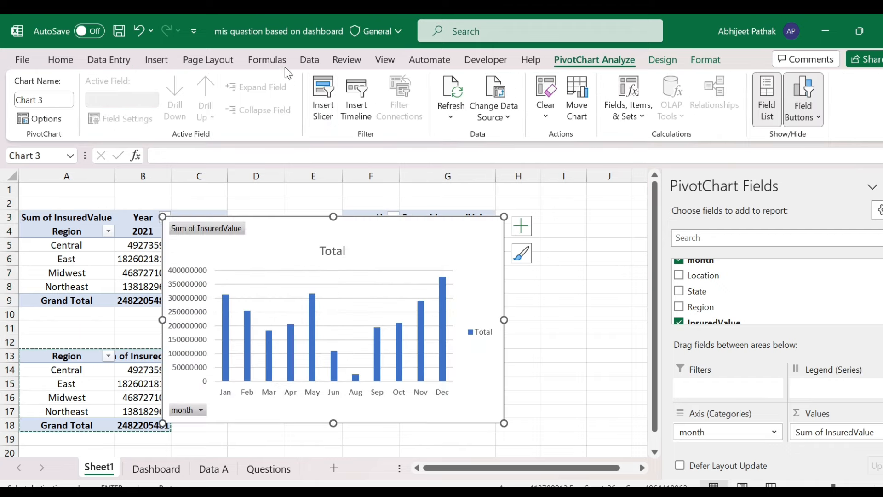
{"action": "left_click", "coordinate": [158, 60]}
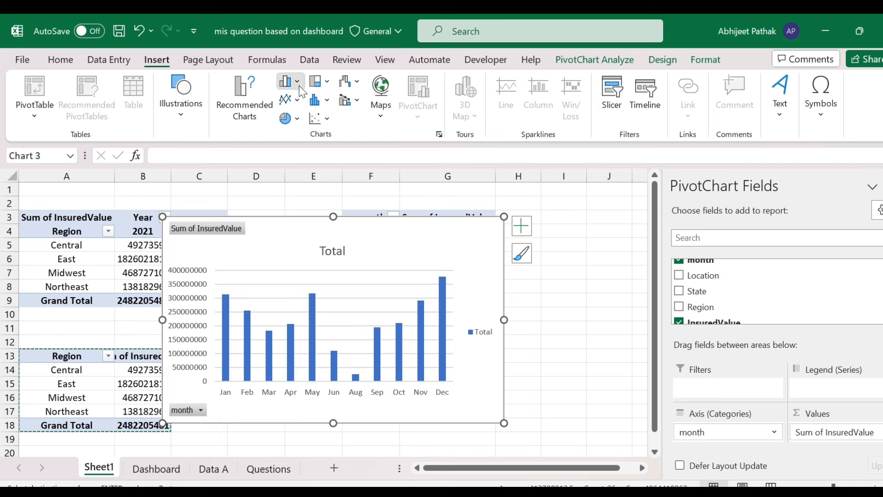
{"action": "left_click", "coordinate": [298, 84]}
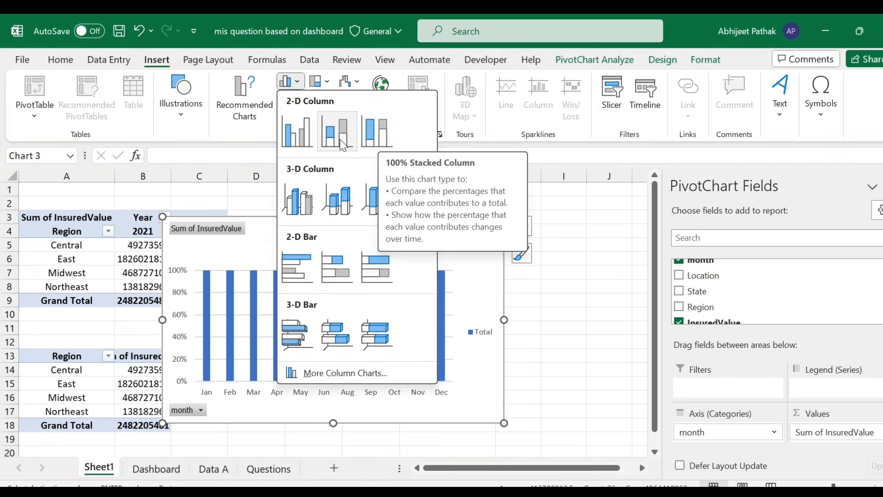
{"action": "left_click", "coordinate": [584, 214]}
- Move the monthly column chart beside the month PivotTable and remove its legend
{"action": "mouse_move", "coordinate": [465, 223]}
{"action": "left_mouse_down"}
{"action": "mouse_move", "coordinate": [695, 236]}
{"action": "mouse_move", "coordinate": [735, 224]}
{"action": "mouse_move", "coordinate": [747, 211]}
{"action": "mouse_move", "coordinate": [788, 219]}
{"action": "mouse_move", "coordinate": [777, 217]}
{"action": "left_mouse_up"}
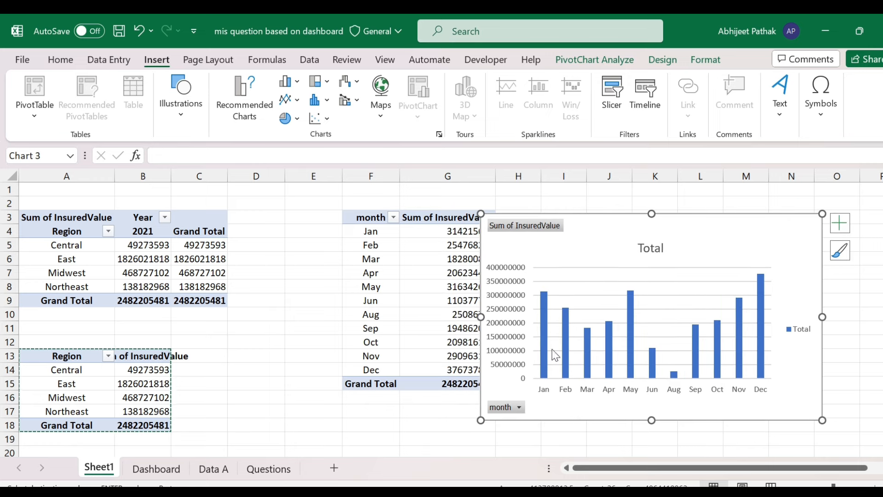
{"action": "left_click", "coordinate": [839, 224]}
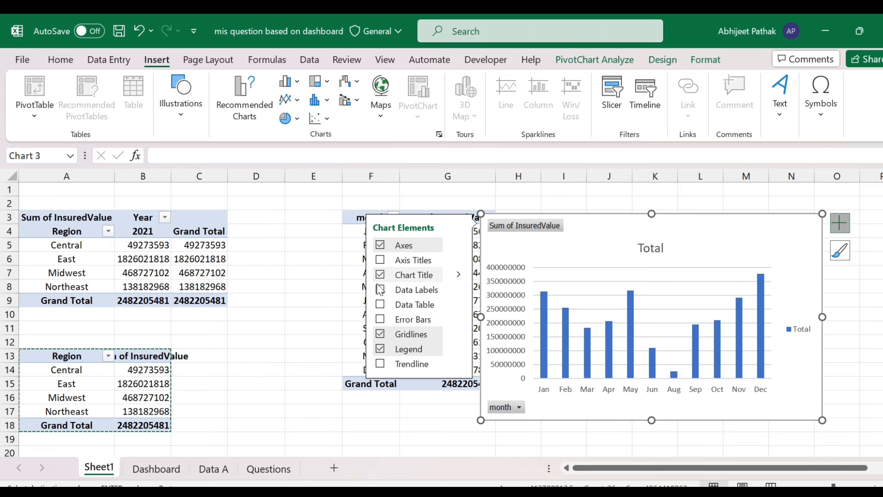
{"action": "left_click", "coordinate": [381, 349]}
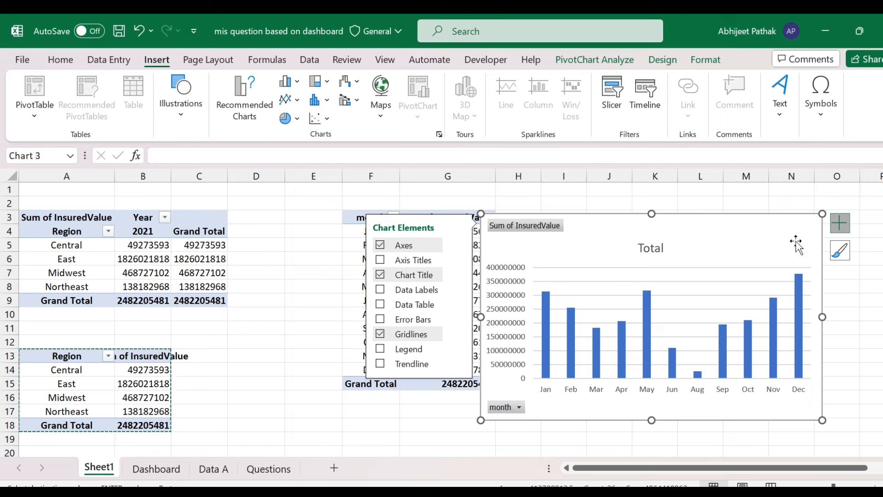
{"action": "left_click", "coordinate": [839, 224]}
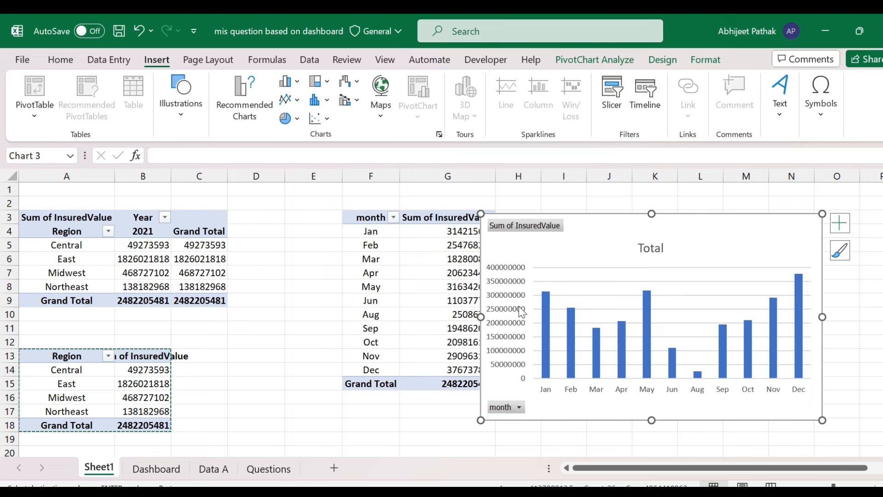
{"action": "left_click", "coordinate": [840, 224]}
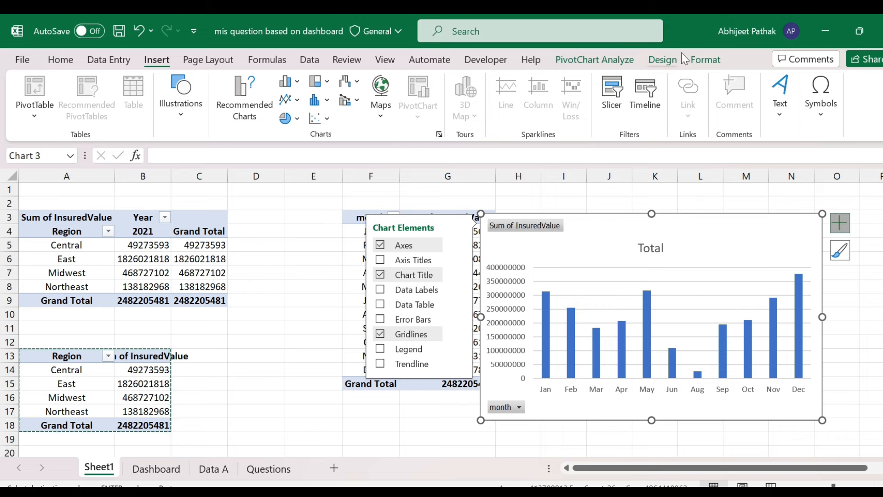
{"action": "left_click", "coordinate": [697, 55]}
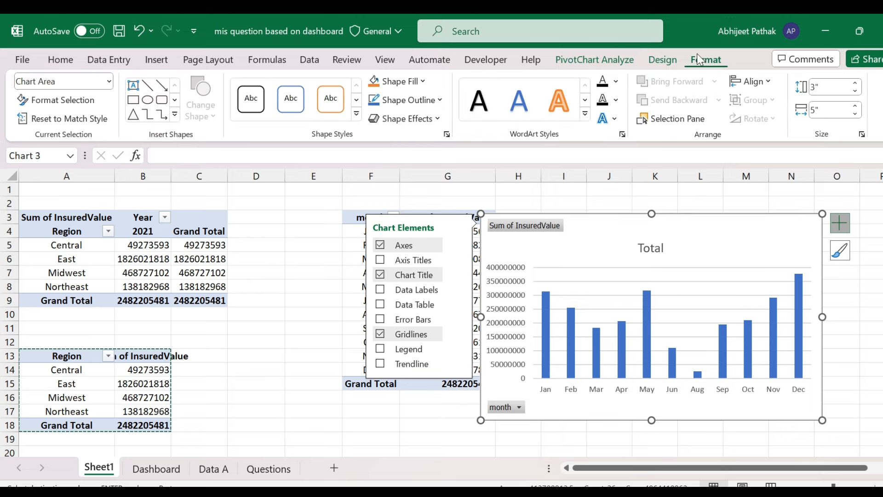
{"action": "left_click", "coordinate": [680, 203]}
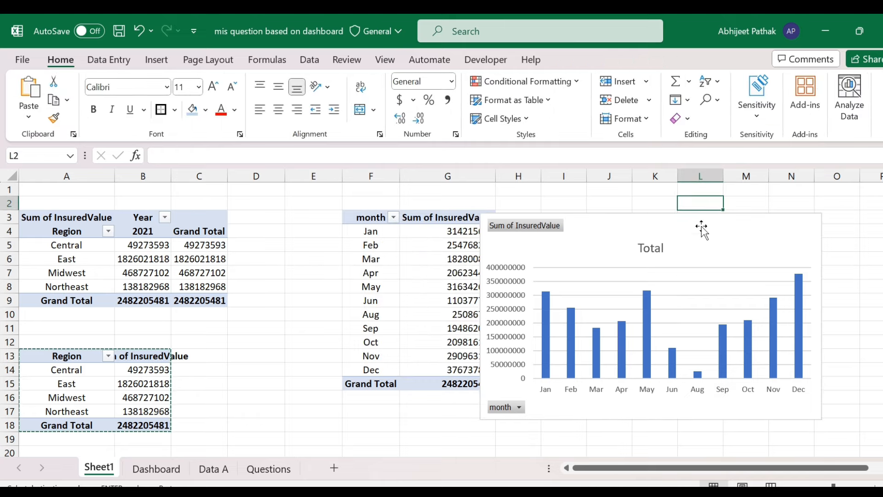
- Cut the monthly column chart from Sheet1, paste it on the Dashboard sheet and place it beside the region pie chart
{"action": "left_click", "coordinate": [723, 223]}
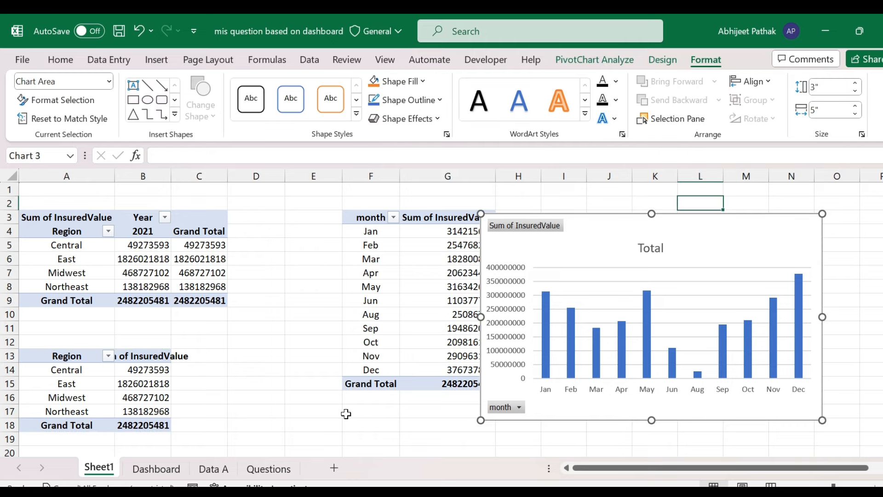
{"action": "key", "text": "ctrl+x"}
{"action": "left_click", "coordinate": [173, 468]}
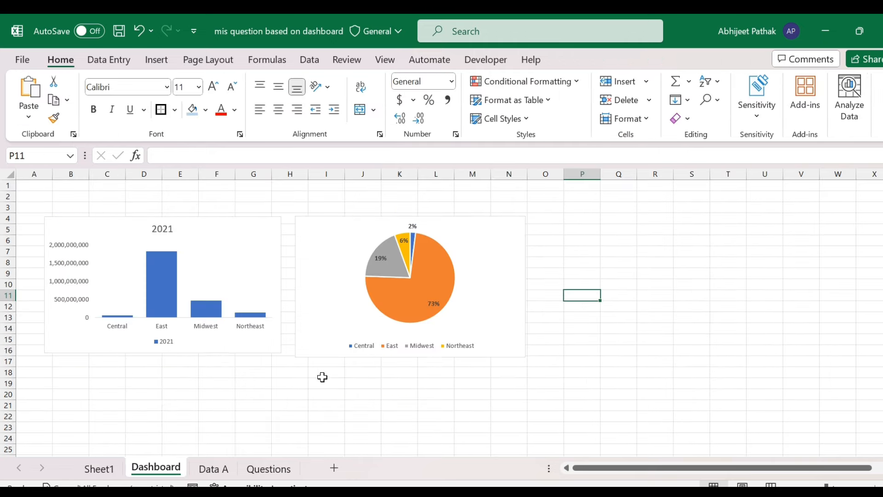
{"action": "left_click", "coordinate": [185, 396]}
{"action": "key", "text": "ctrl+v"}
{"action": "mouse_move", "coordinate": [271, 390]}
{"action": "left_mouse_down"}
{"action": "mouse_move", "coordinate": [592, 292]}
{"action": "mouse_move", "coordinate": [652, 223]}
{"action": "left_mouse_up"}
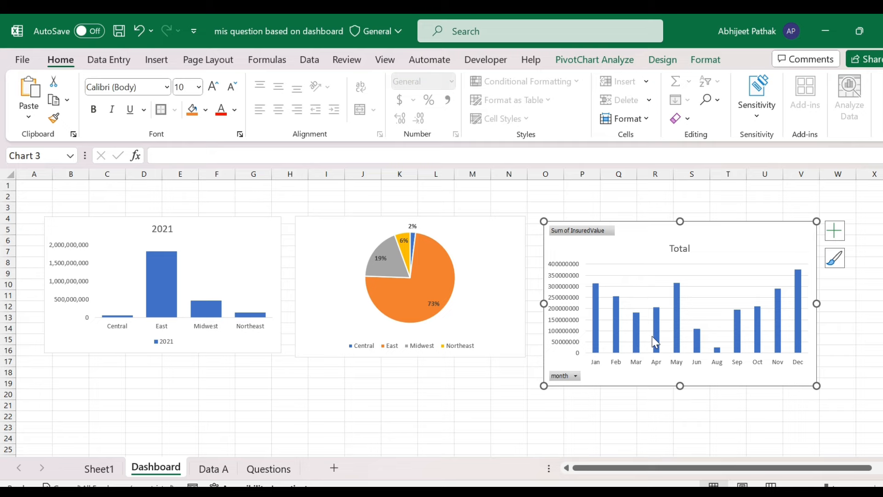
- Check part c of Question 1 on the Questions sheet and return to the Dashboard sheet
{"action": "mouse_move", "coordinate": [655, 342]}
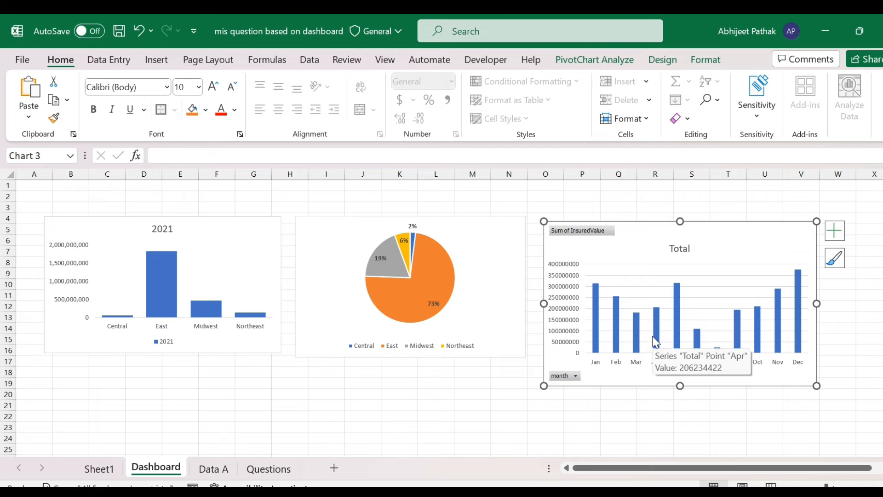
{"action": "left_click", "coordinate": [268, 470]}
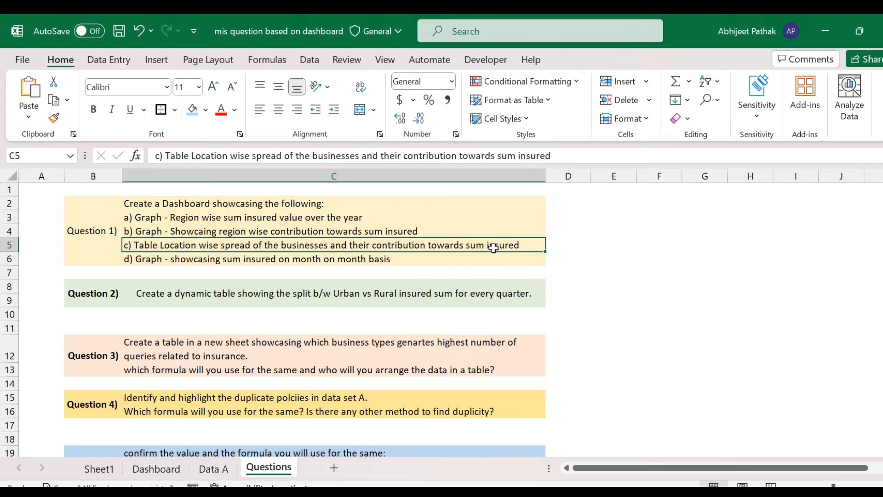
{"action": "left_click", "coordinate": [164, 468]}
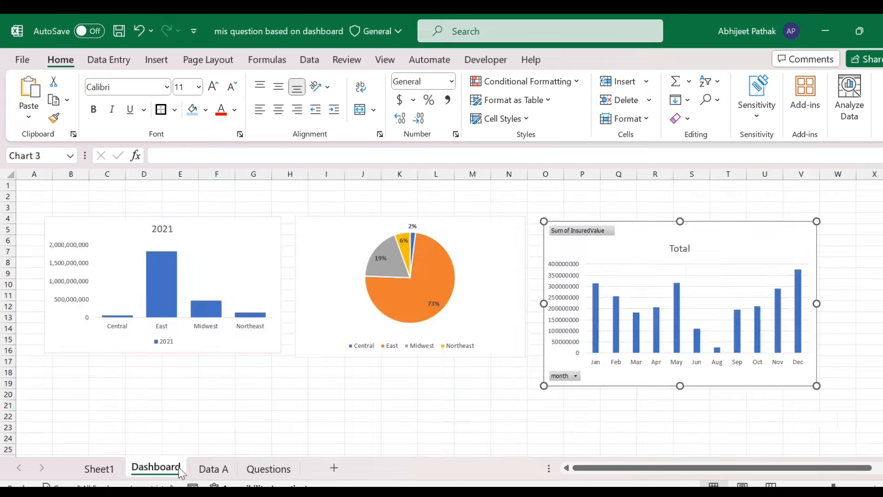
- Turn on the header filters of the policy table on the Data A sheet
{"action": "left_click", "coordinate": [214, 468]}
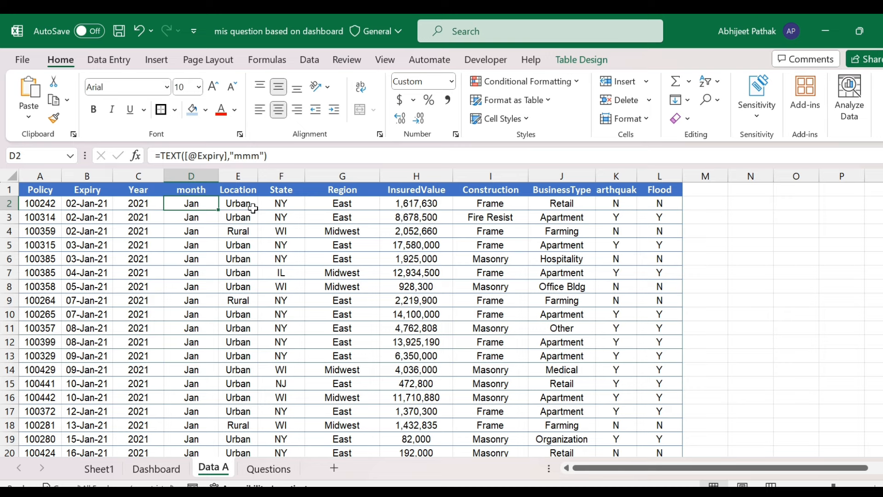
{"action": "left_click", "coordinate": [204, 192]}
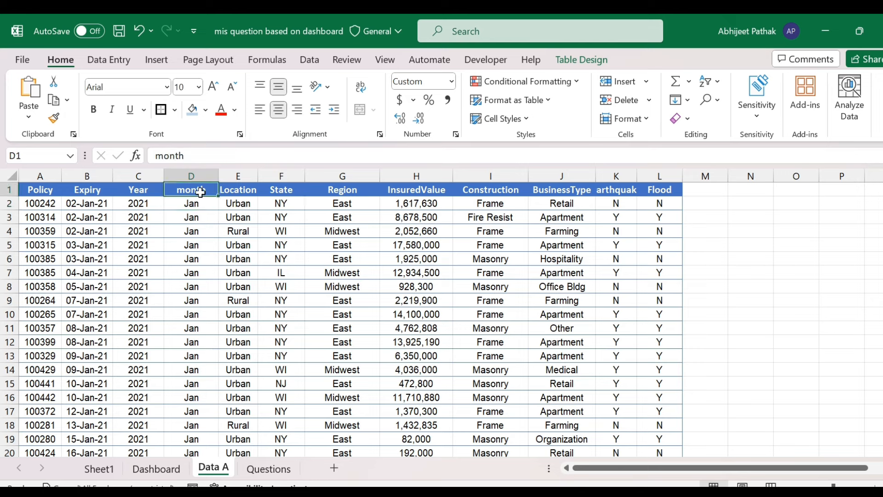
{"action": "left_click", "coordinate": [134, 189]}
{"action": "key", "text": "Right"}
{"action": "key", "text": "Right"}
{"action": "key", "text": "ctrl+Left"}
{"action": "key", "text": "Right"}
{"action": "key", "text": "Right"}
{"action": "key", "text": "Right"}
{"action": "key", "text": "Right"}
{"action": "key", "text": "ctrl+shift+l"}
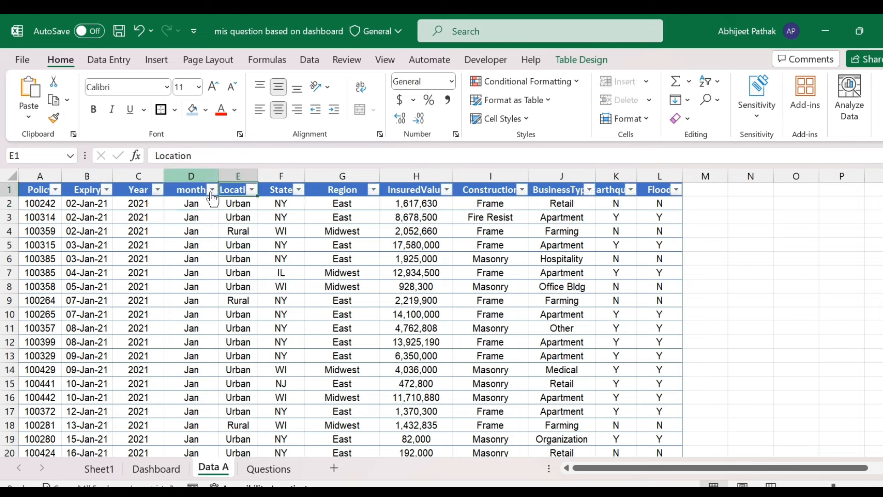
- Examine which values the Location and BusinessType filters list on the Data A sheet
{"action": "left_click", "coordinate": [252, 190]}
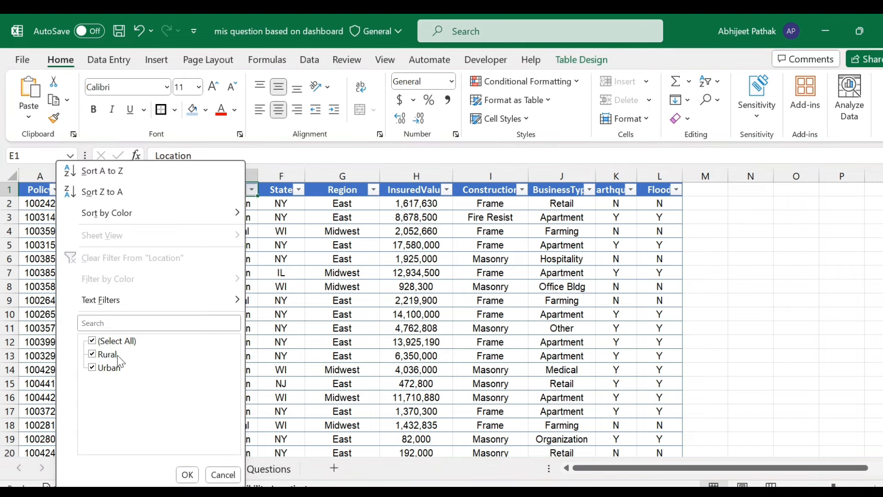
{"action": "left_click", "coordinate": [188, 475]}
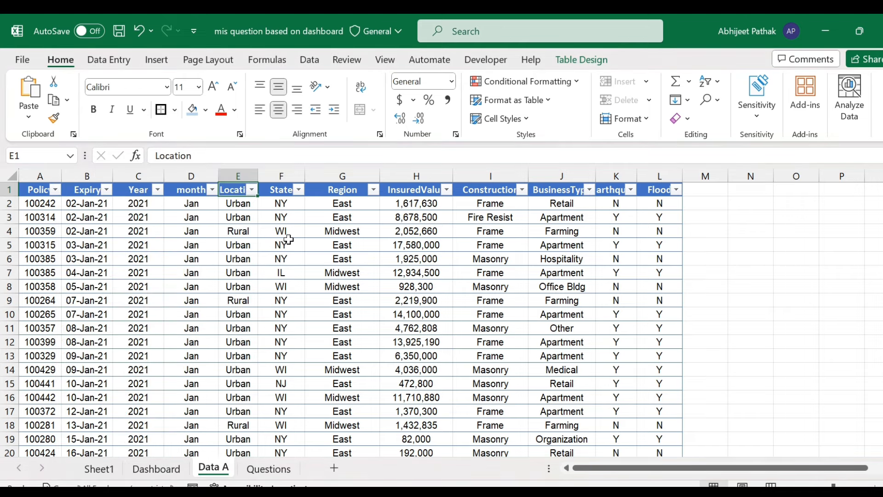
{"action": "left_click", "coordinate": [589, 189]}
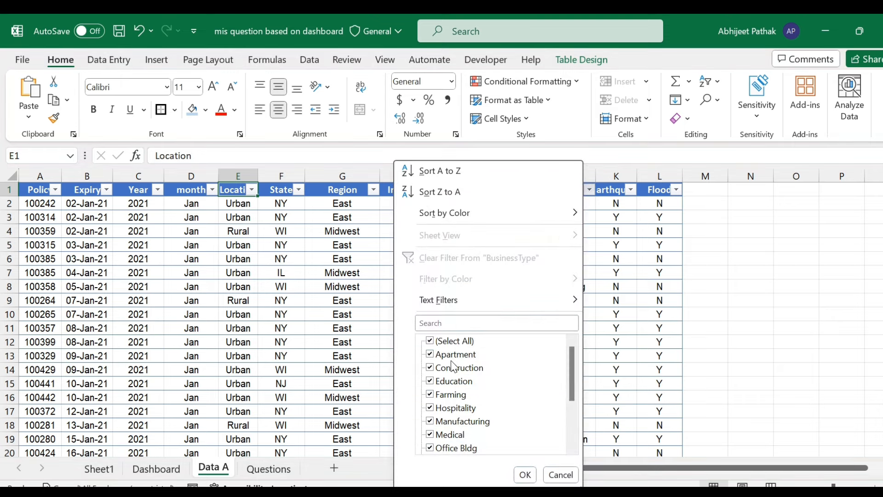
{"action": "left_click", "coordinate": [642, 261]}
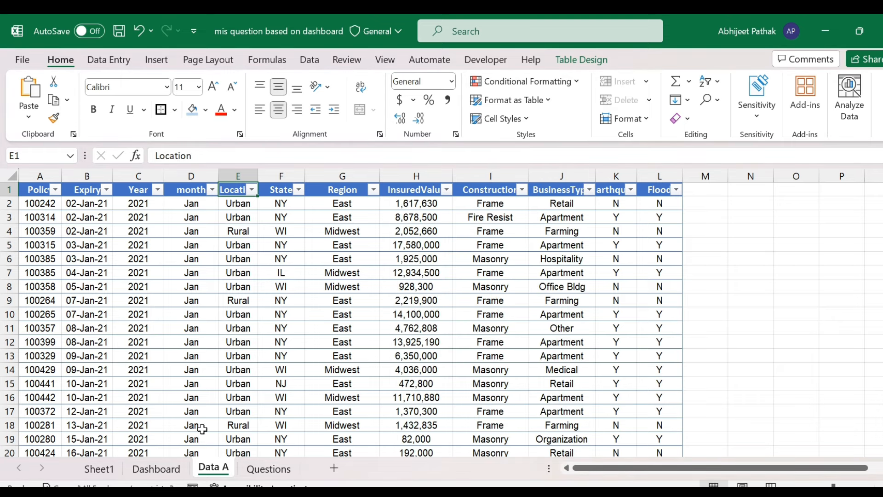
- Add a new worksheet after the Questions sheet and select its cell E3
{"action": "left_click", "coordinate": [162, 468]}
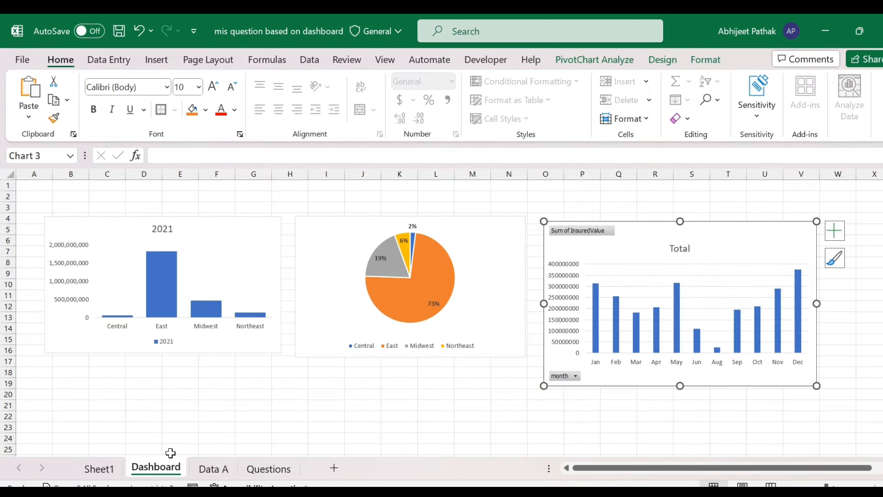
{"action": "left_click", "coordinate": [268, 468]}
{"action": "left_click", "coordinate": [332, 468]}
{"action": "left_click", "coordinate": [215, 219]}
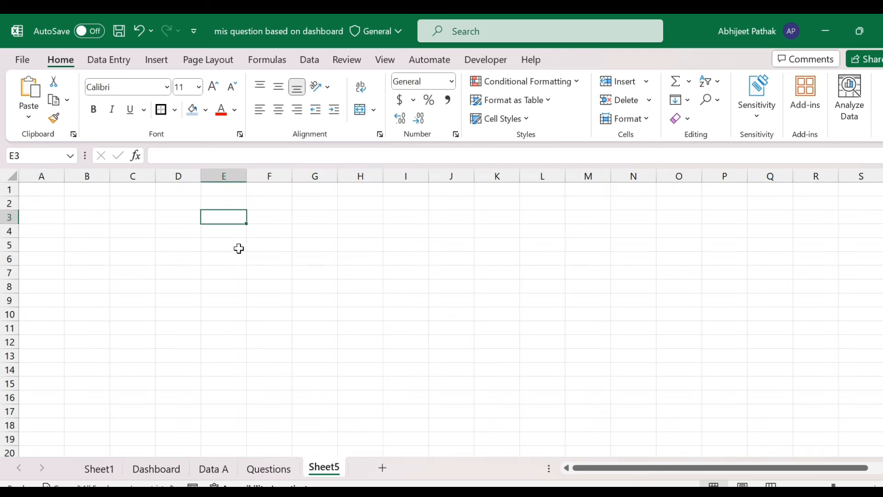
- Recheck the Location filter's values on the Data A sheet without changing the filter
{"action": "left_click", "coordinate": [151, 470]}
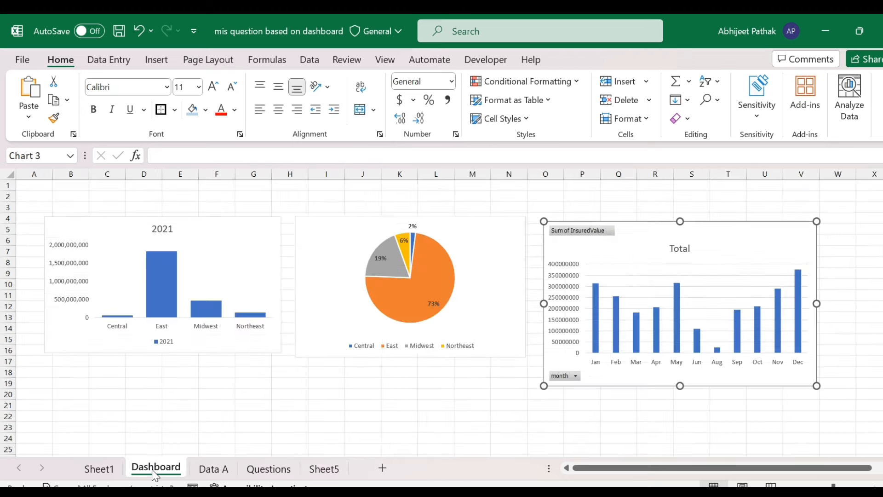
{"action": "left_click", "coordinate": [210, 469]}
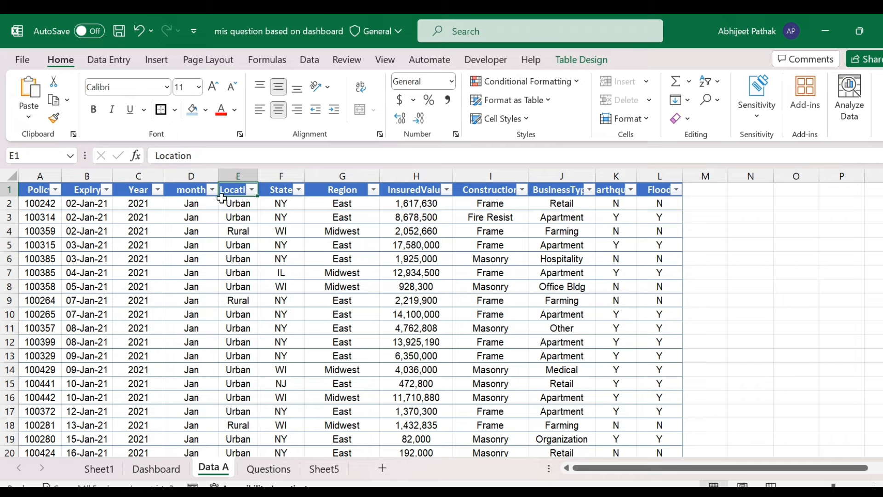
{"action": "left_click", "coordinate": [252, 189]}
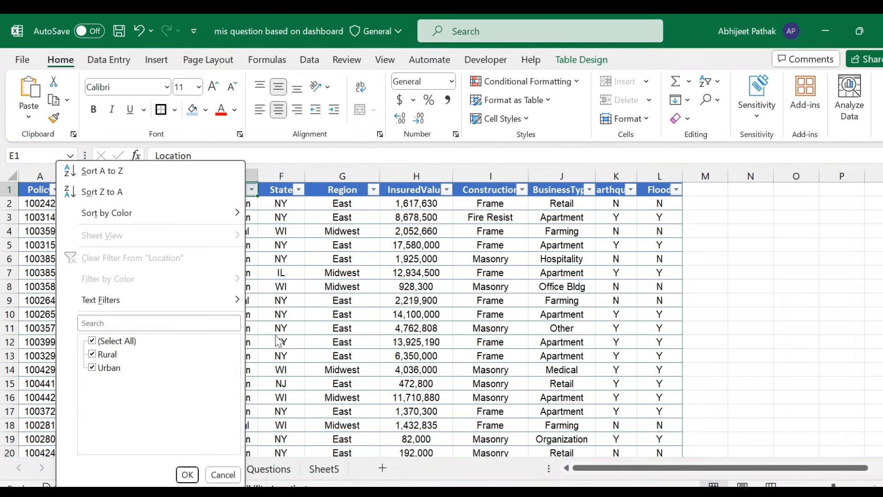
{"action": "left_click", "coordinate": [187, 474]}
- On Sheet5, enter URBAN in E3 and the headers LOCATION, BUSINESS TYPE and INSURED VALUE in E2:G2
{"action": "left_click", "coordinate": [324, 469]}
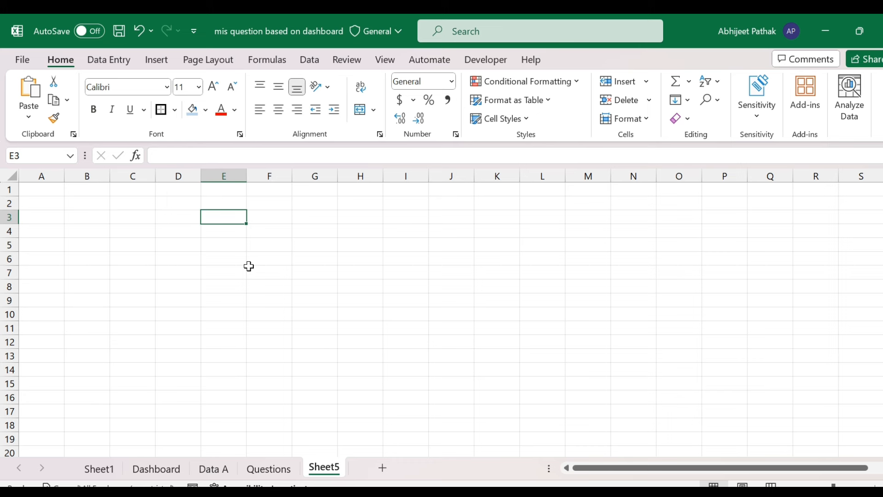
{"action": "type", "text": "U"}
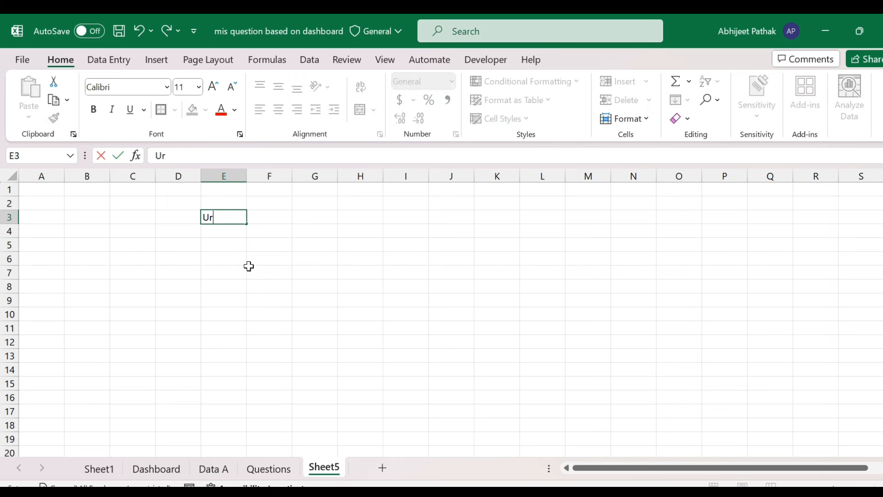
{"action": "type", "text": "RBAN"}
{"action": "key", "text": "Tab"}
{"action": "key", "text": "Left"}
{"action": "key", "text": "Up"}
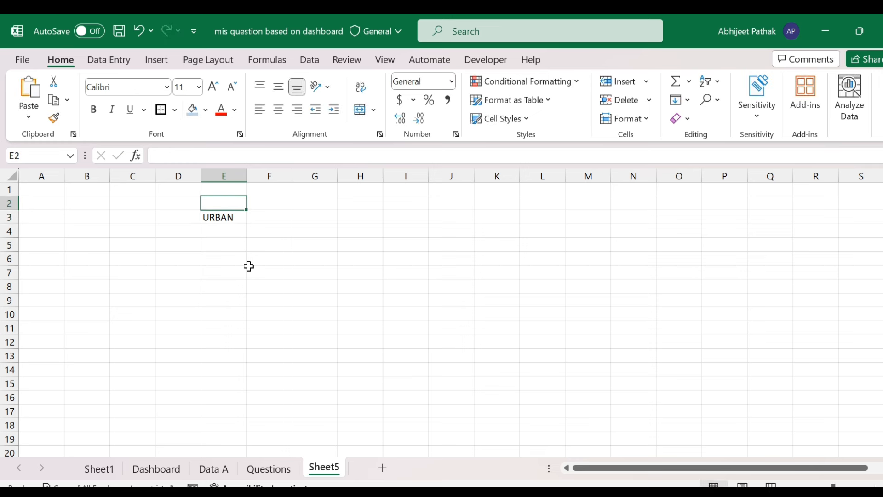
{"action": "type", "text": "LOCATION"}
{"action": "key", "text": "Tab"}
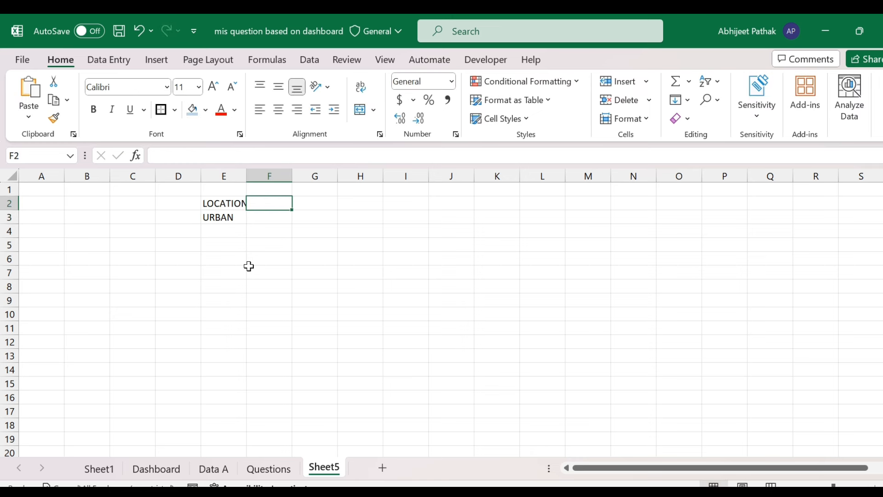
{"action": "type", "text": "BUSINESS TYPE"}
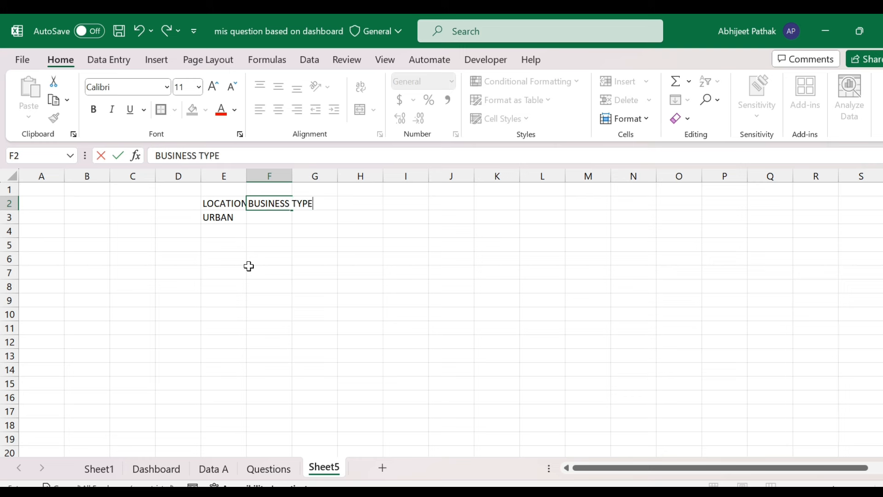
{"action": "key", "text": "Tab"}
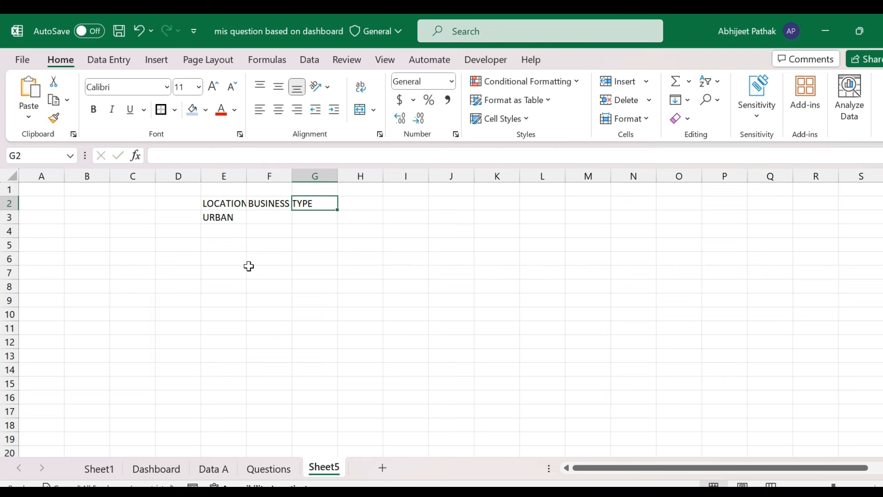
{"action": "type", "text": "INSURED VALUE"}
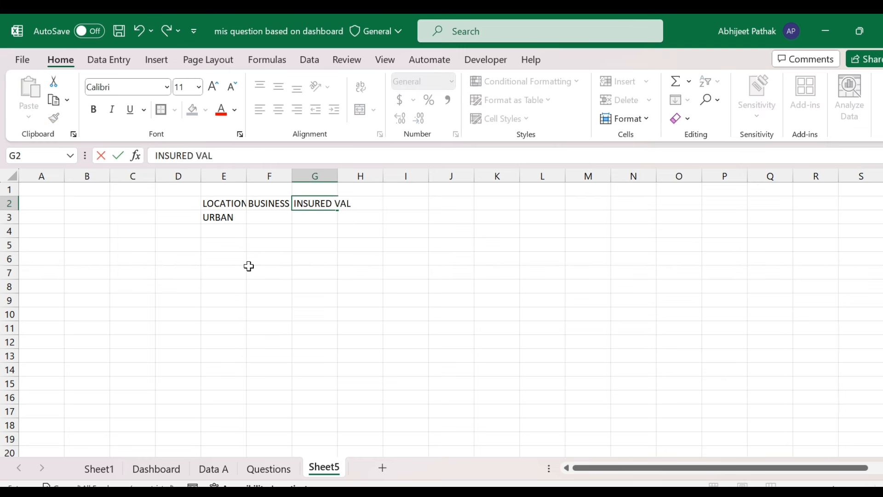
{"action": "key", "text": "Tab"}
- Fit the widths of columns E, F and G on Sheet5 to their header text
{"action": "double_click", "coordinate": [293, 175]}
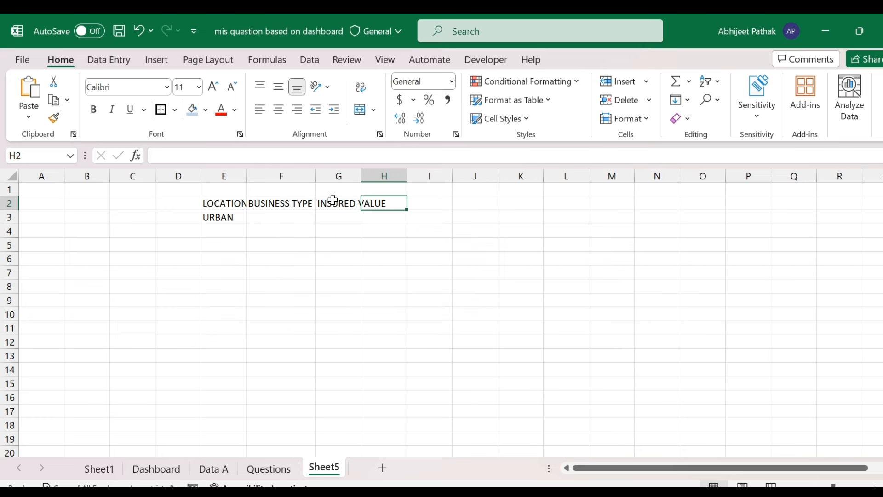
{"action": "double_click", "coordinate": [361, 174]}
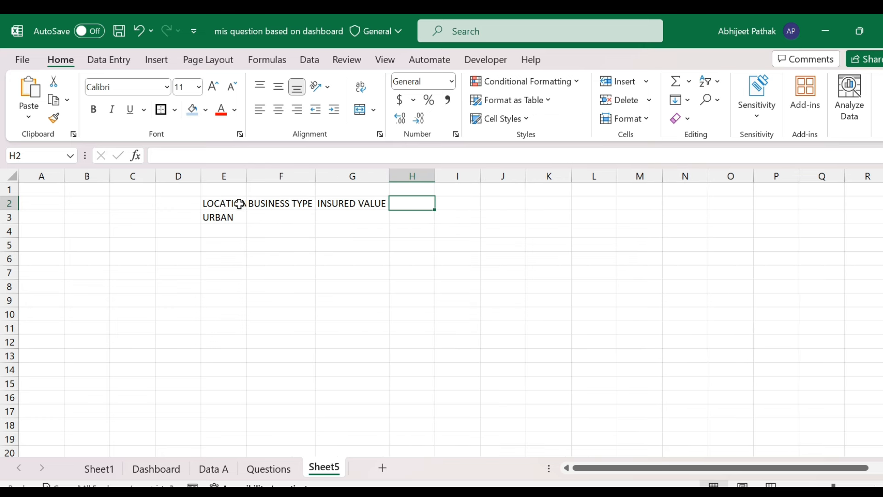
{"action": "double_click", "coordinate": [249, 175]}
{"action": "left_click", "coordinate": [228, 206]}
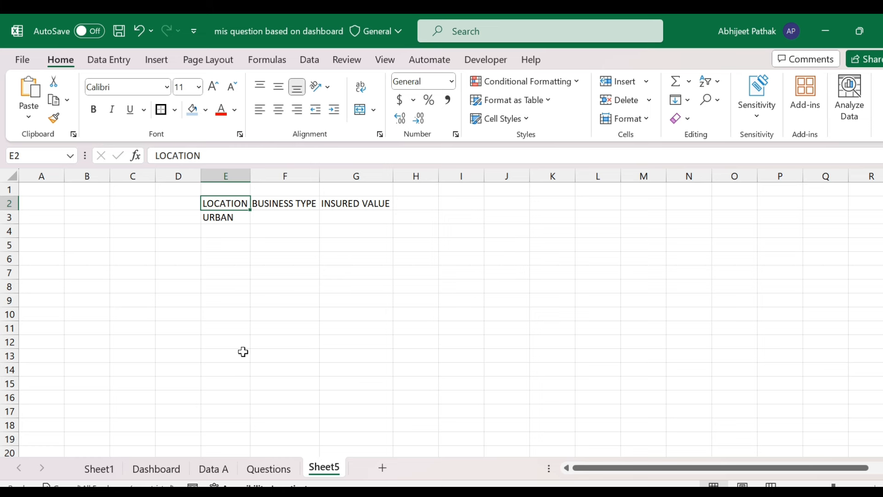
- Review the Dashboard, Sheet1 and Questions sheets to check the requirement for the location-wise table
{"action": "left_click", "coordinate": [170, 468]}
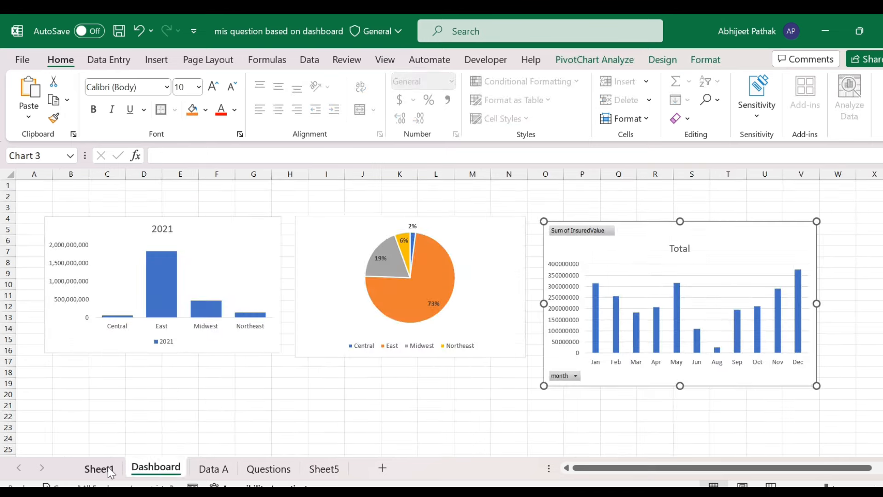
{"action": "left_click", "coordinate": [101, 469]}
{"action": "left_click", "coordinate": [267, 467]}
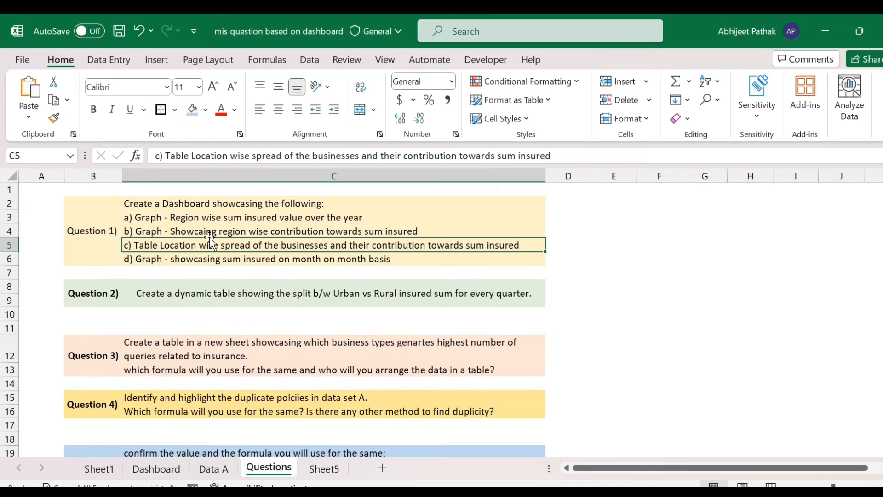
{"action": "left_click", "coordinate": [324, 468]}
{"action": "left_click", "coordinate": [267, 468]}
{"action": "left_click", "coordinate": [154, 468]}
{"action": "left_click", "coordinate": [100, 467]}
{"action": "left_click", "coordinate": [242, 471]}
- Insert a PivotTable based on the Data A policy table (tblPolicies) in a new worksheet
{"action": "left_click", "coordinate": [214, 468]}
{"action": "left_click", "coordinate": [136, 203]}
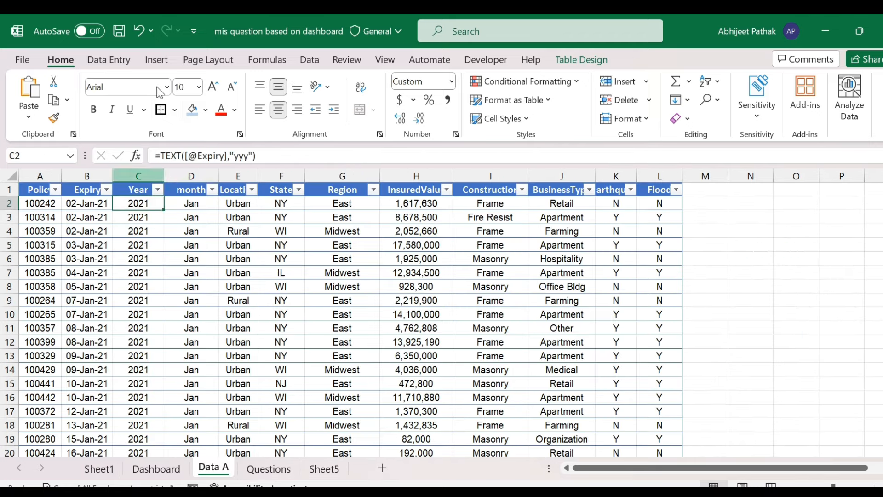
{"action": "left_click", "coordinate": [157, 59]}
{"action": "left_click", "coordinate": [34, 90]}
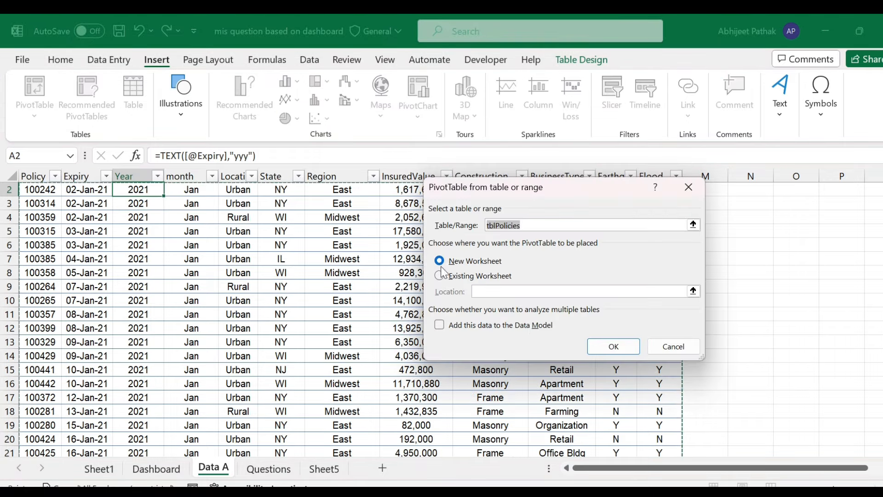
{"action": "left_click", "coordinate": [603, 349]}
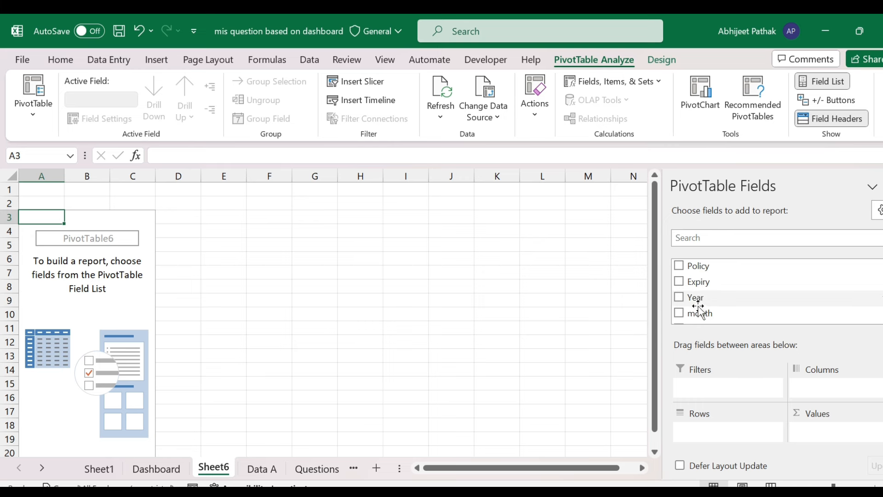
- Add Location and BusinessType as PivotTable rows and the sum of InsuredValue as its values
{"action": "scroll", "coordinate": [693, 296], "scroll_direction": "down", "scroll_amount": 3}
{"action": "scroll", "coordinate": [691, 300], "scroll_direction": "up", "scroll_amount": 3}
{"action": "scroll", "coordinate": [688, 304], "scroll_direction": "down", "scroll_amount": 3}
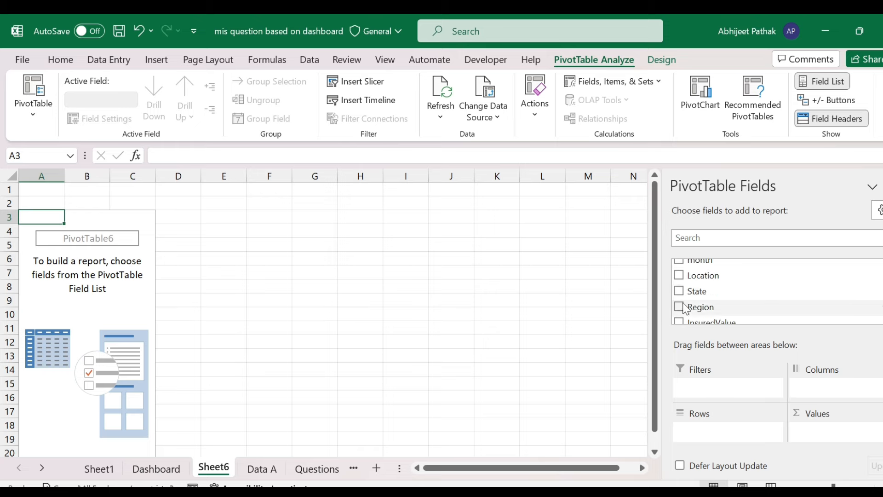
{"action": "left_click", "coordinate": [679, 275]}
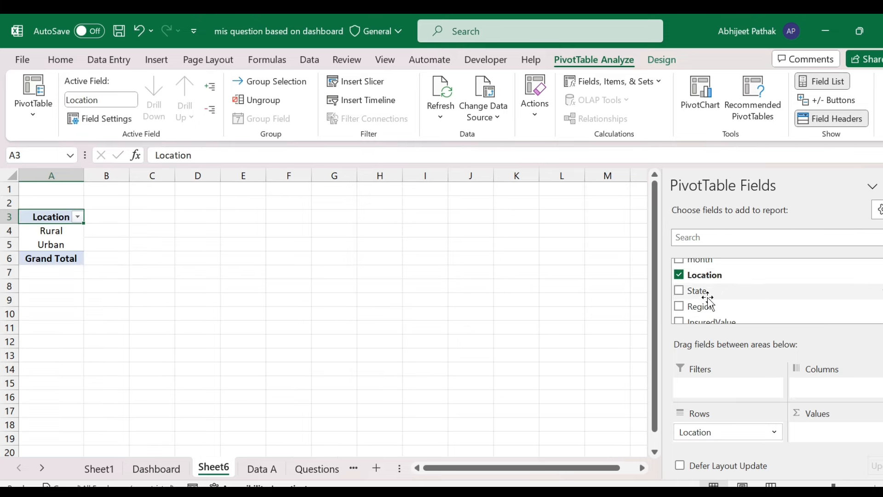
{"action": "scroll", "coordinate": [708, 300], "scroll_direction": "down", "scroll_amount": 3}
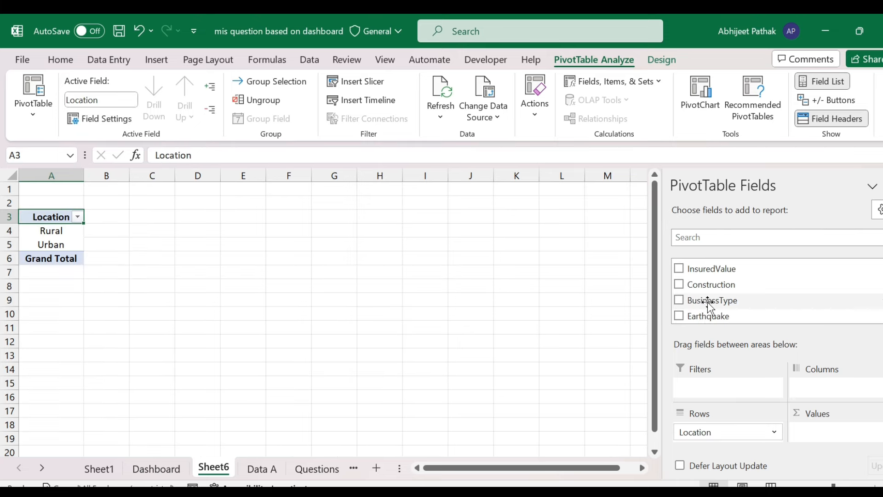
{"action": "left_click", "coordinate": [679, 302]}
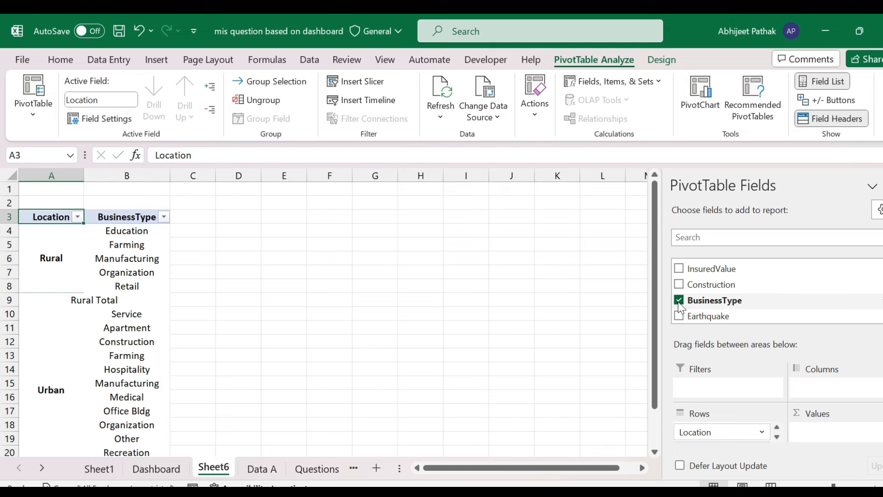
{"action": "scroll", "coordinate": [731, 298], "scroll_direction": "down", "scroll_amount": 2}
{"action": "scroll", "coordinate": [730, 299], "scroll_direction": "up", "scroll_amount": 3}
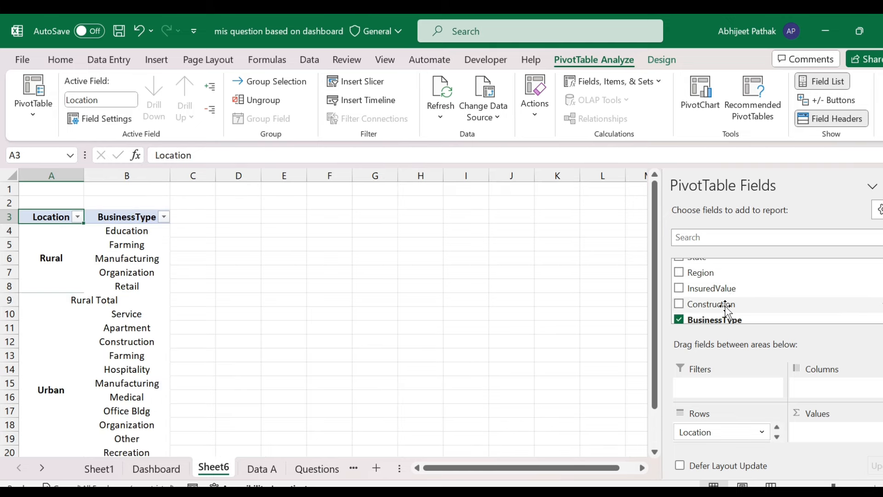
{"action": "left_click_drag", "start_coordinate": [703, 288], "coordinate": [815, 433]}
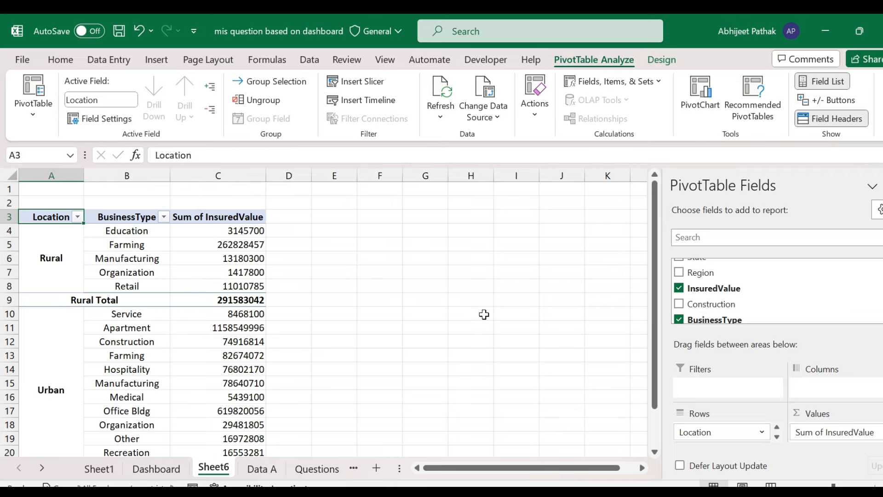
{"action": "left_click", "coordinate": [393, 284]}
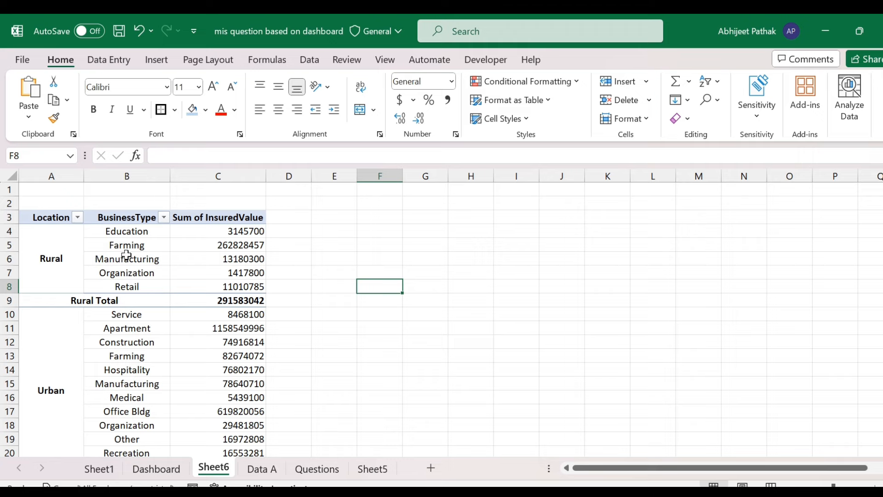
- Remove the Location subtotals from the PivotTable
{"action": "left_click", "coordinate": [126, 245]}
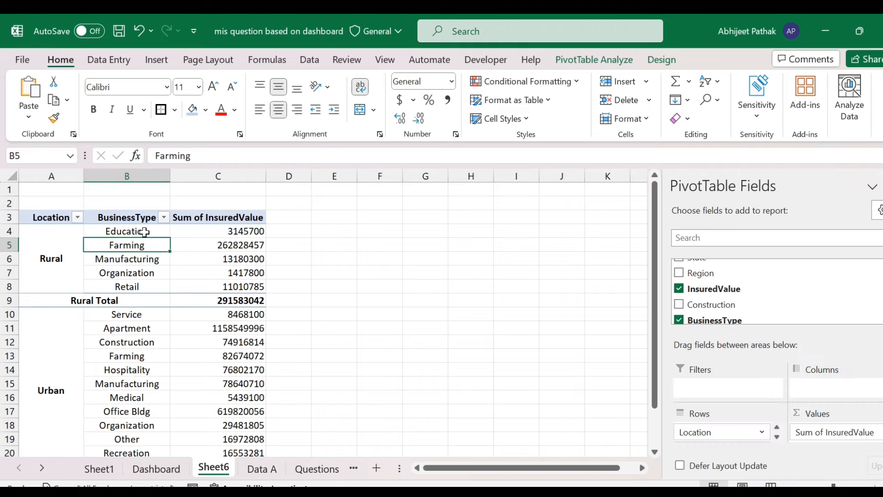
{"action": "right_click", "coordinate": [144, 232]}
{"action": "key", "text": "Escape"}
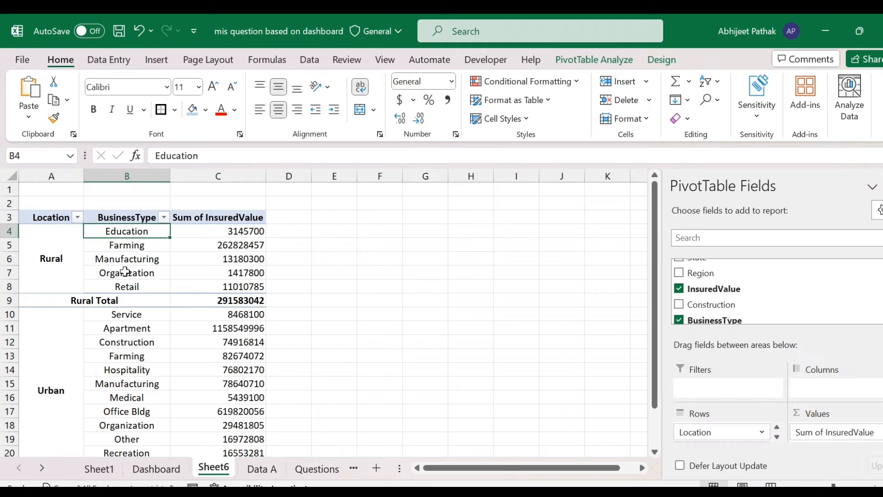
{"action": "right_click", "coordinate": [54, 234]}
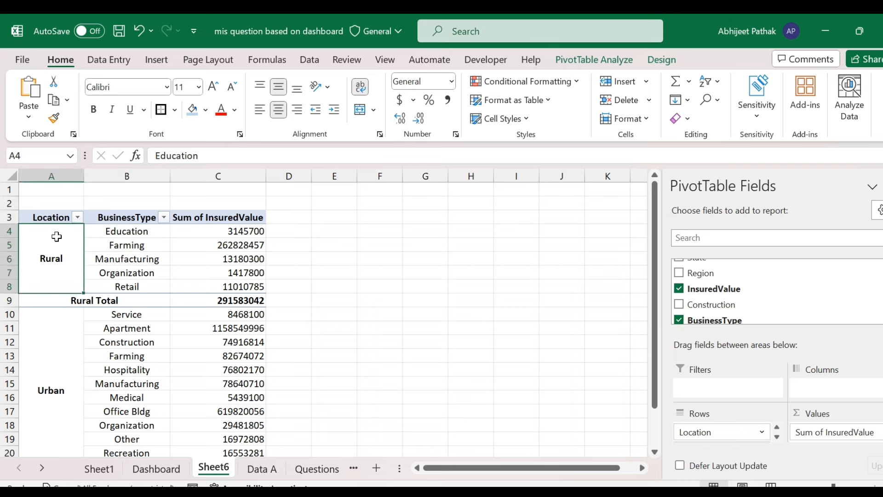
{"action": "key", "text": "Escape"}
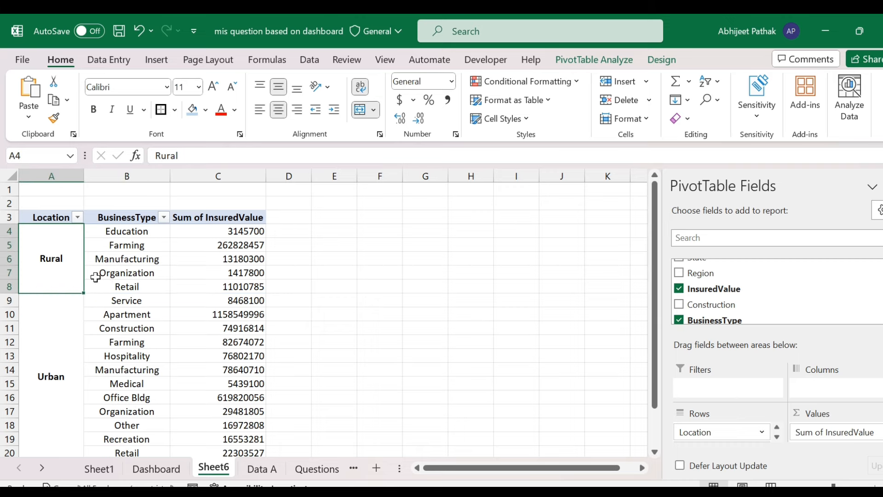
- Copy the PivotTable range A3:C20, from the headers through the last Urban business type
{"action": "left_click_drag", "start_coordinate": [60, 220], "coordinate": [237, 421]}
{"action": "scroll", "coordinate": [244, 387], "scroll_direction": "down", "scroll_amount": 6}
{"action": "scroll", "coordinate": [245, 387], "scroll_direction": "up", "scroll_amount": 6}
{"action": "key", "text": "ctrl+c"}
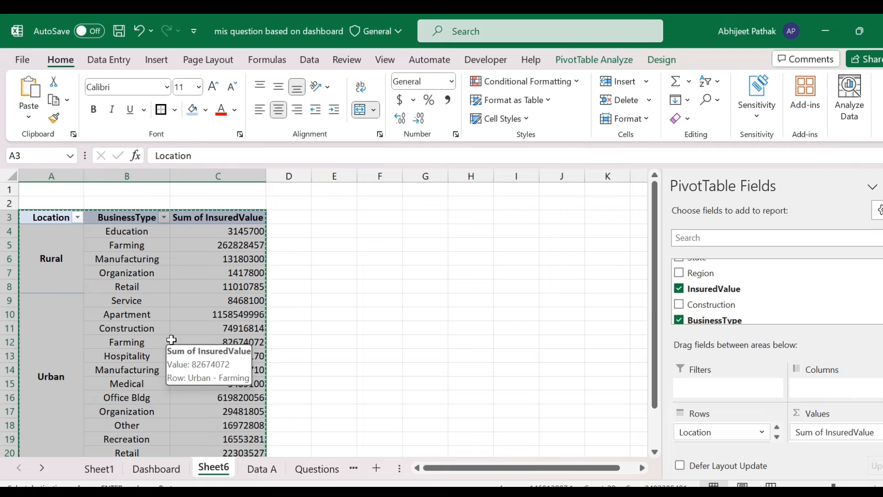
- Paste the copied location table as values only on the Dashboard sheet, starting at cell F19
{"action": "left_click", "coordinate": [302, 467]}
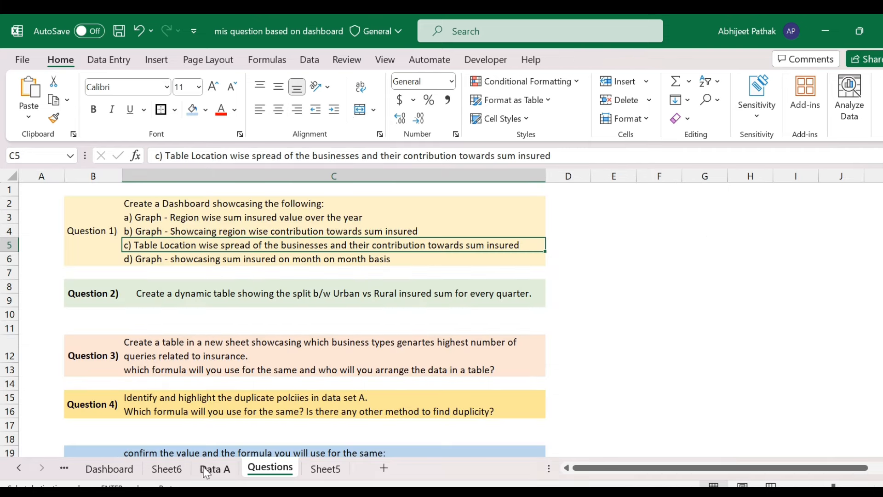
{"action": "left_click", "coordinate": [109, 468]}
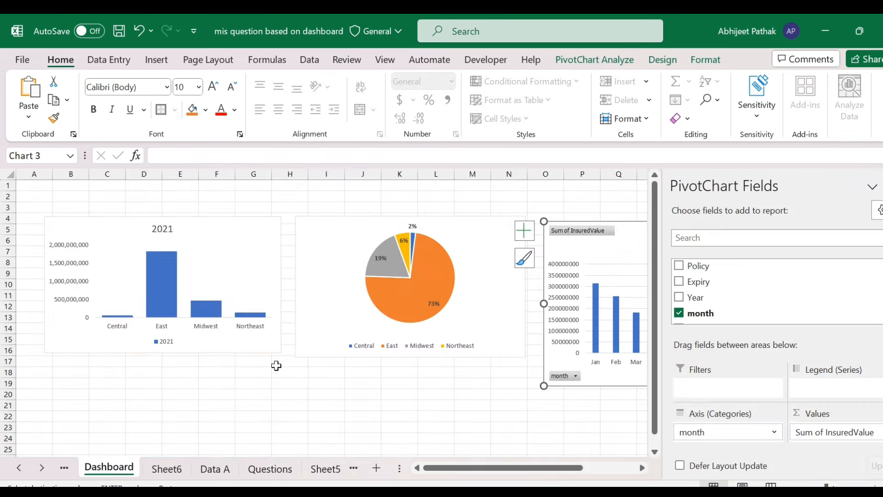
{"action": "left_click", "coordinate": [209, 382]}
{"action": "key", "text": "alt"}
{"action": "key", "text": "e"}
{"action": "key", "text": "s"}
{"action": "key", "text": "v"}
{"action": "key", "text": "Return"}
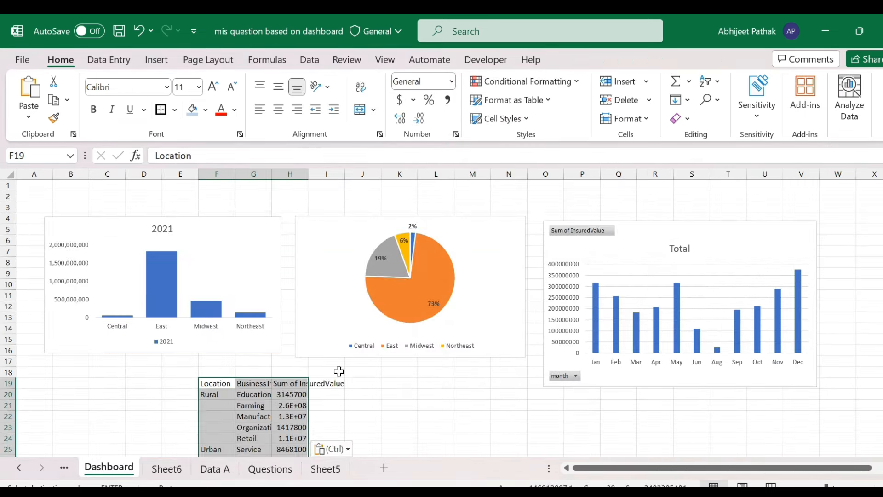
- Apply all borders to the pasted table F19:H36 on the Dashboard and clear the copy selection
{"action": "scroll", "coordinate": [329, 378], "scroll_direction": "down", "scroll_amount": 8}
{"action": "key", "text": "alt"}
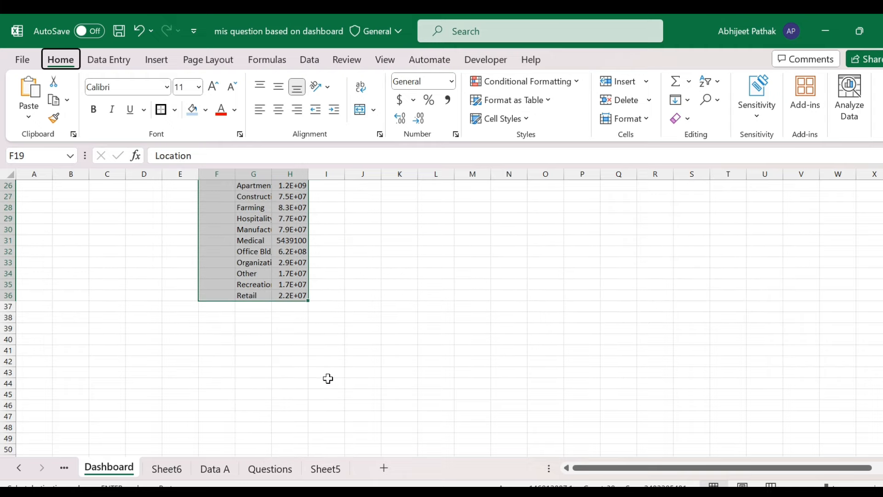
{"action": "scroll", "coordinate": [328, 378], "scroll_direction": "up", "scroll_amount": 6}
{"action": "key", "text": "Escape"}
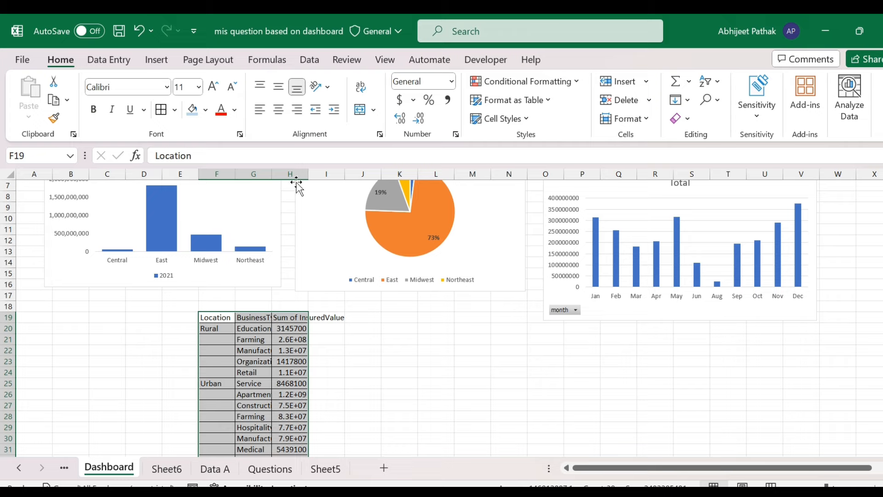
- Check the Data A sheet and the wording of Question 2 on the Questions sheet, and return to the Sheet6 PivotTable
{"action": "left_click", "coordinate": [223, 467]}
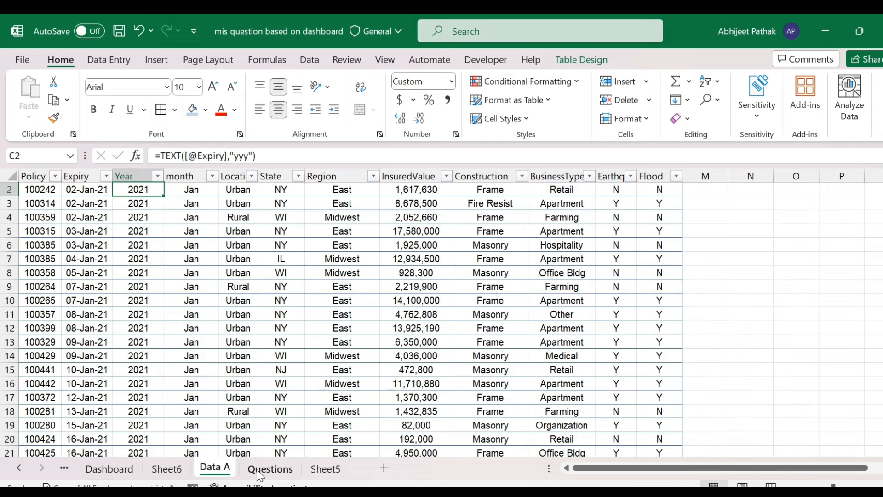
{"action": "left_click", "coordinate": [257, 470]}
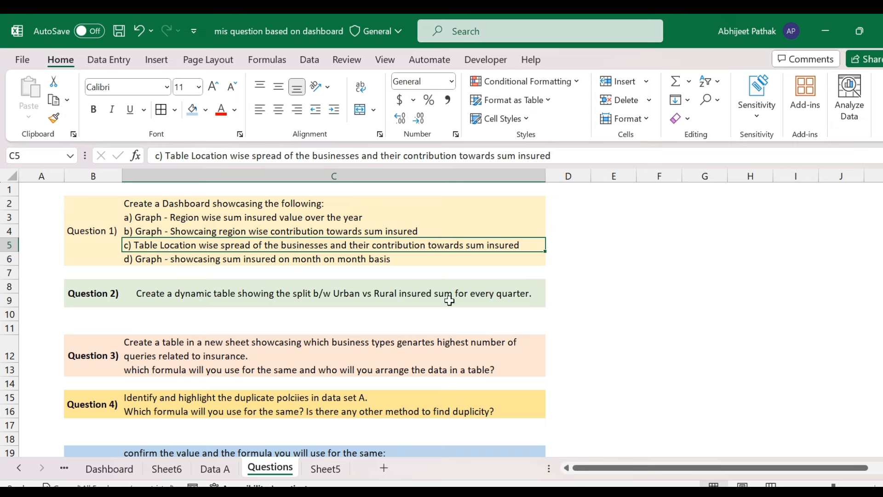
{"action": "left_click", "coordinate": [177, 469]}
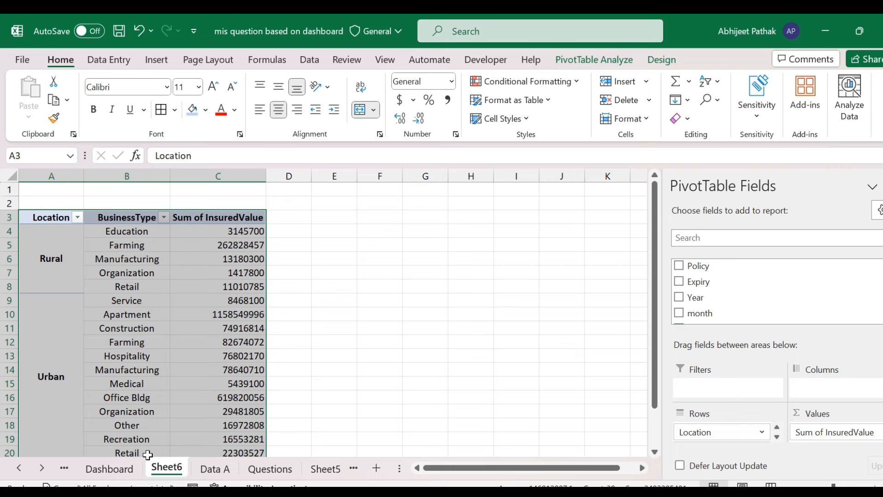
- Review the Dashboard sheet's three charts and the pasted location table down to its last row
{"action": "left_click", "coordinate": [109, 469]}
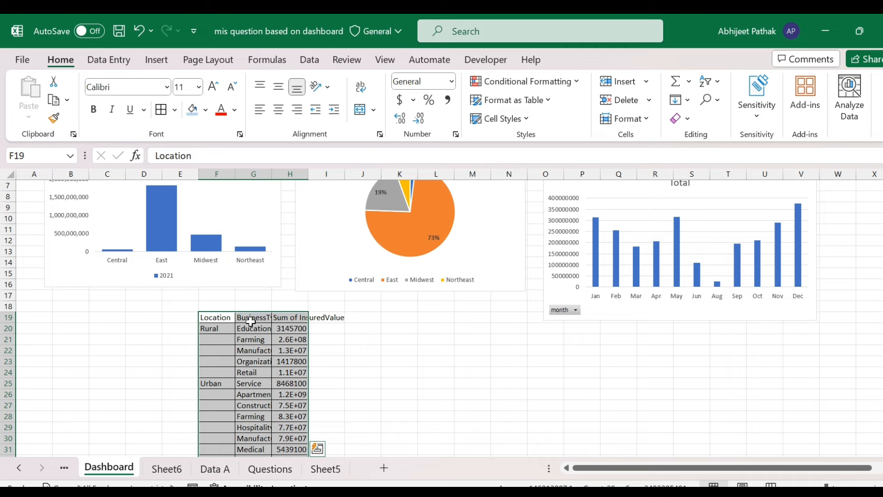
{"action": "scroll", "coordinate": [359, 335], "scroll_direction": "up", "scroll_amount": 2}
{"action": "scroll", "coordinate": [356, 340], "scroll_direction": "down", "scroll_amount": 8}
{"action": "scroll", "coordinate": [250, 327], "scroll_direction": "up", "scroll_amount": 8}
{"action": "scroll", "coordinate": [312, 345], "scroll_direction": "up", "scroll_amount": 1}
{"action": "mouse_move", "coordinate": [401, 274]}
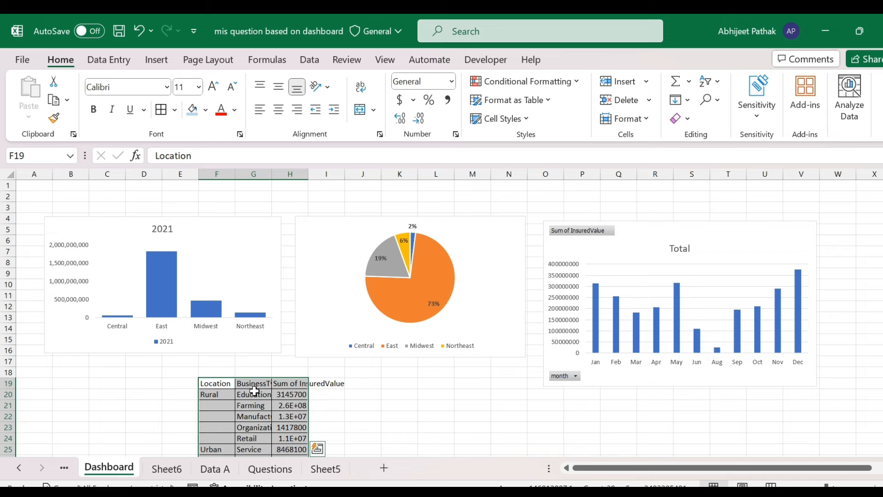
{"action": "scroll", "coordinate": [276, 386], "scroll_direction": "down", "scroll_amount": 8}
{"action": "scroll", "coordinate": [225, 299], "scroll_direction": "up", "scroll_amount": 8}
- AutoFit columns G and H on the Dashboard to the BusinessType and Sum of InsuredValue contents
{"action": "left_click", "coordinate": [224, 383]}
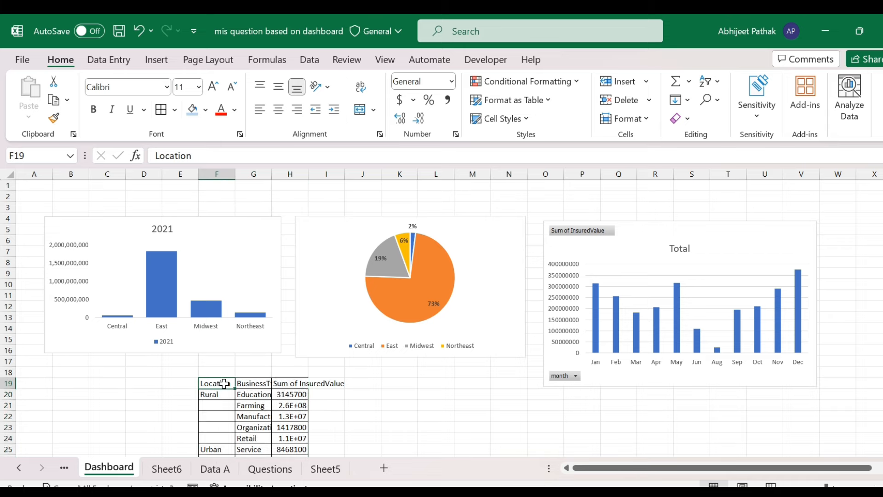
{"action": "double_click", "coordinate": [279, 175]}
{"action": "left_click", "coordinate": [231, 396]}
{"action": "left_click_drag", "start_coordinate": [257, 397], "coordinate": [261, 434]}
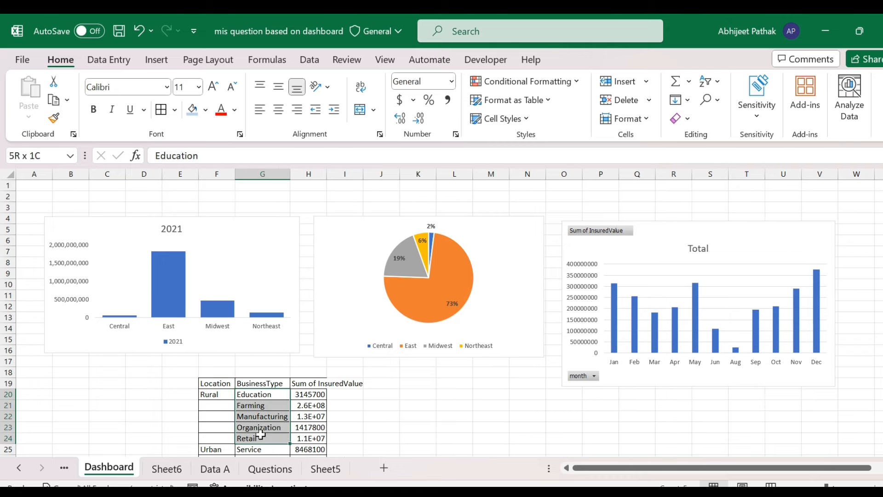
{"action": "double_click", "coordinate": [327, 173]}
{"action": "scroll", "coordinate": [231, 411], "scroll_direction": "down", "scroll_amount": 8}
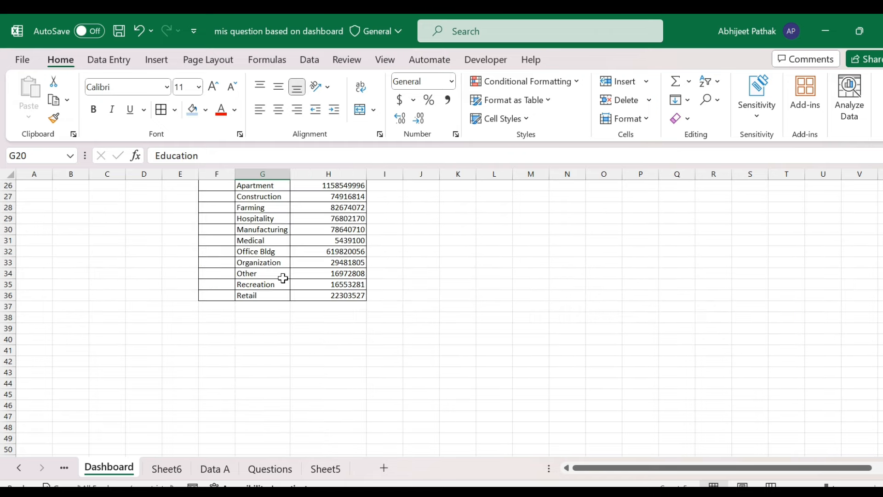
{"action": "scroll", "coordinate": [276, 282], "scroll_direction": "up", "scroll_amount": 8}
- Copy the Rural label from F20 into the blank Location cells F21:F24
{"action": "left_click", "coordinate": [217, 394]}
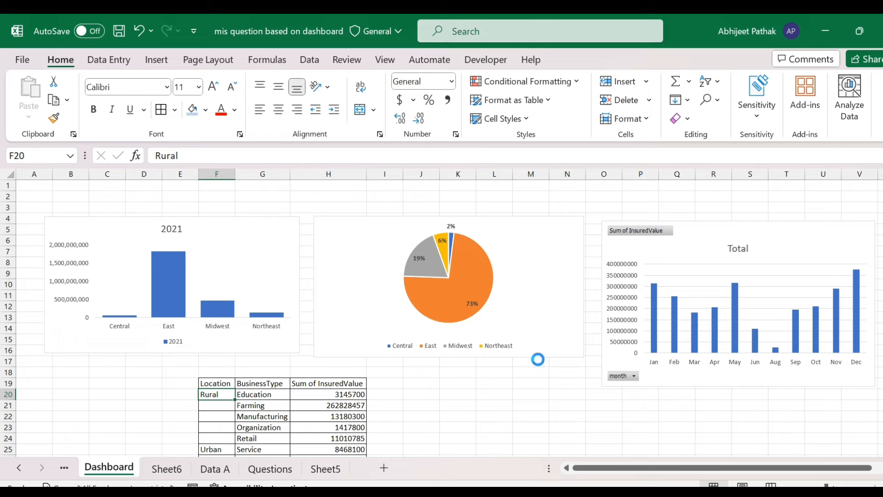
{"action": "key", "text": "ctrl+c"}
{"action": "key", "text": "Down"}
{"action": "key", "text": "shift+Down"}
{"action": "key", "text": "shift+Down"}
{"action": "key", "text": "shift+Down"}
{"action": "key", "text": "ctrl+v"}
- Copy the Urban label from F25 into the blank Location cells F26:F36
{"action": "key", "text": "Down"}
{"action": "key", "text": "Down"}
{"action": "key", "text": "Down"}
{"action": "key", "text": "Down"}
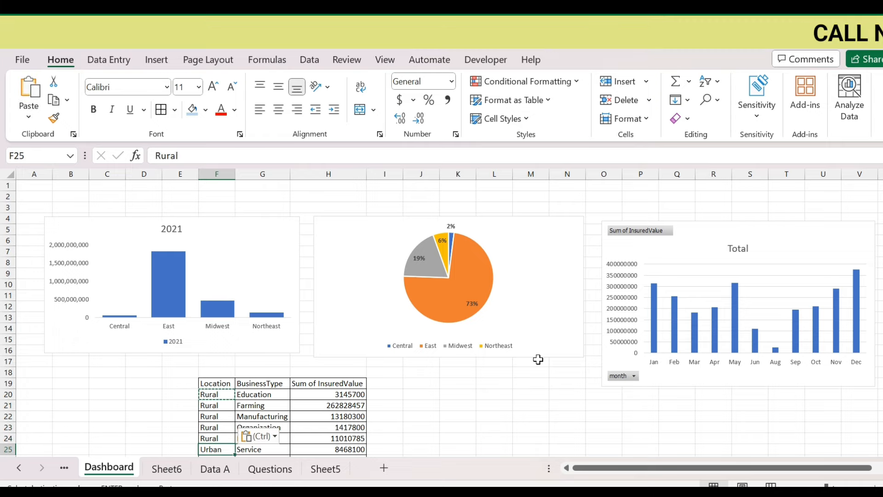
{"action": "key", "text": "ctrl+c"}
{"action": "key", "text": "Down"}
{"action": "key", "text": "shift+Down"}
{"action": "key", "text": "shift+Down"}
{"action": "key", "text": "shift+Down"}
{"action": "key", "text": "shift+Down"}
{"action": "key", "text": "shift+Down"}
{"action": "key", "text": "shift+Down"}
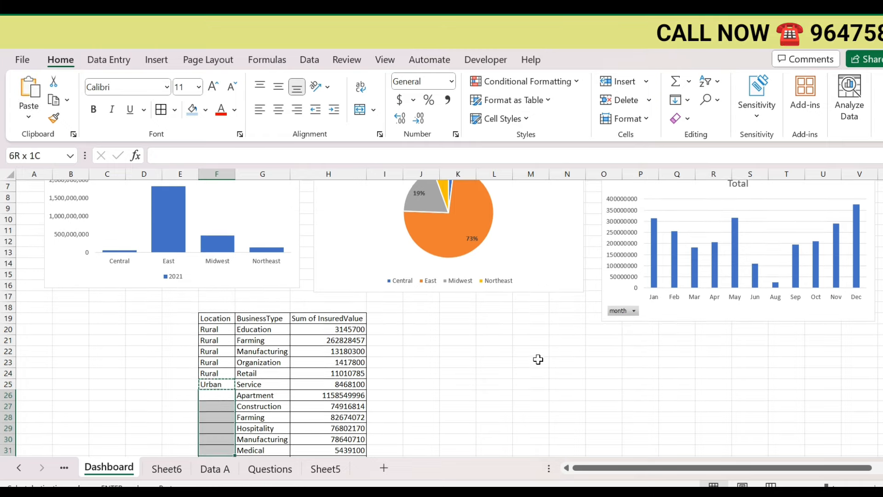
{"action": "key", "text": "shift+Down"}
{"action": "key", "text": "shift+Down"}
{"action": "key", "text": "shift+Down"}
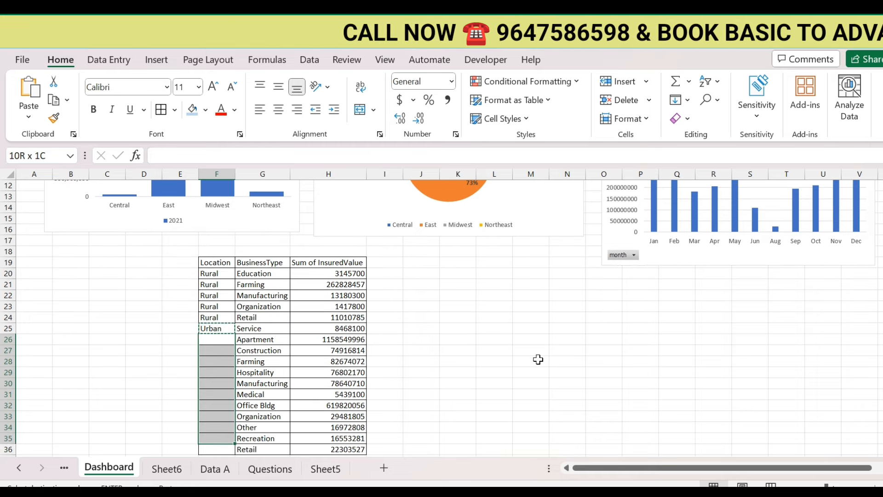
{"action": "key", "text": "shift+Down"}
{"action": "key", "text": "ctrl+v"}
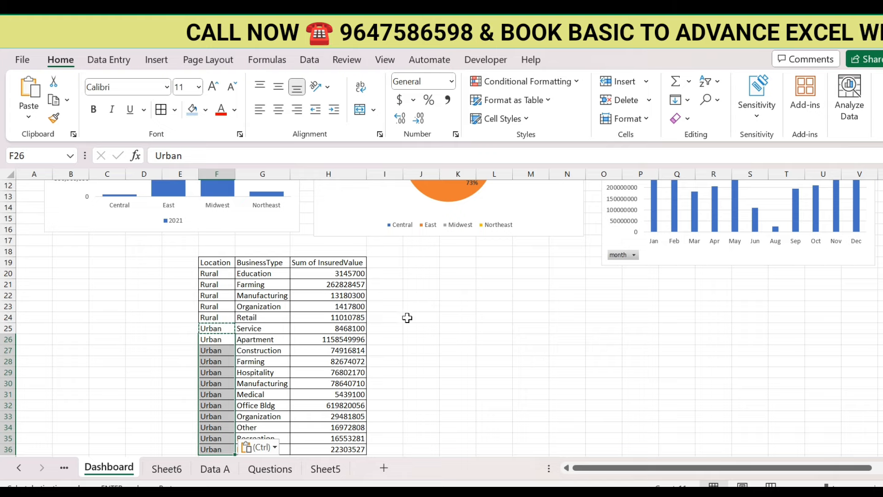
- Check the location table against the Data A sheet and the Question 1 requirements on the Questions sheet, and return to the Dashboard
{"action": "left_click", "coordinate": [275, 265]}
{"action": "left_click_drag", "start_coordinate": [215, 262], "coordinate": [348, 419]}
{"action": "left_click", "coordinate": [215, 469]}
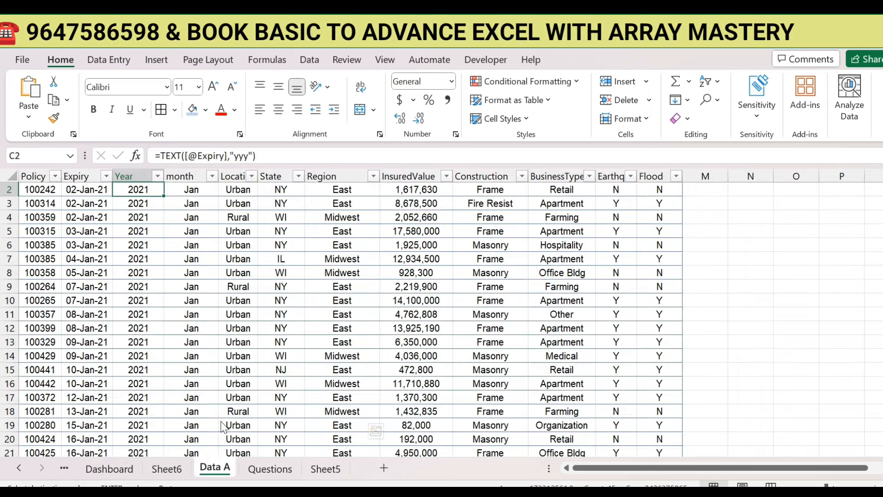
{"action": "left_click", "coordinate": [270, 469]}
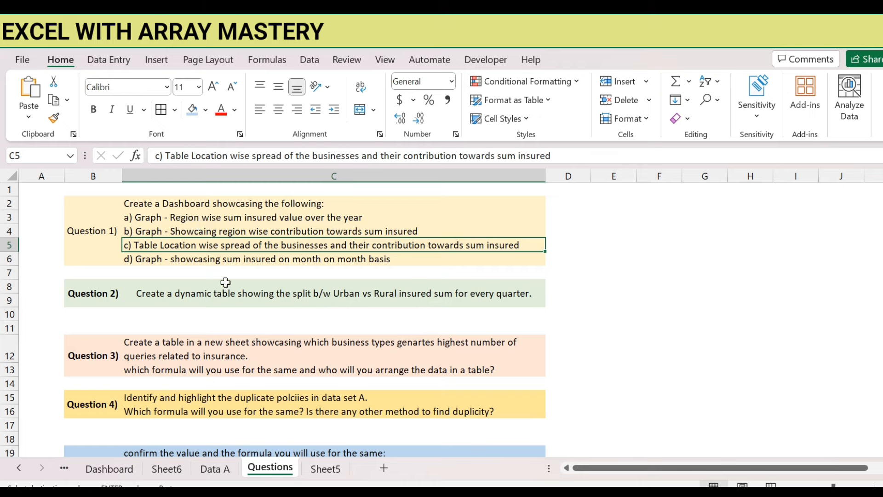
{"action": "left_click", "coordinate": [109, 468]}
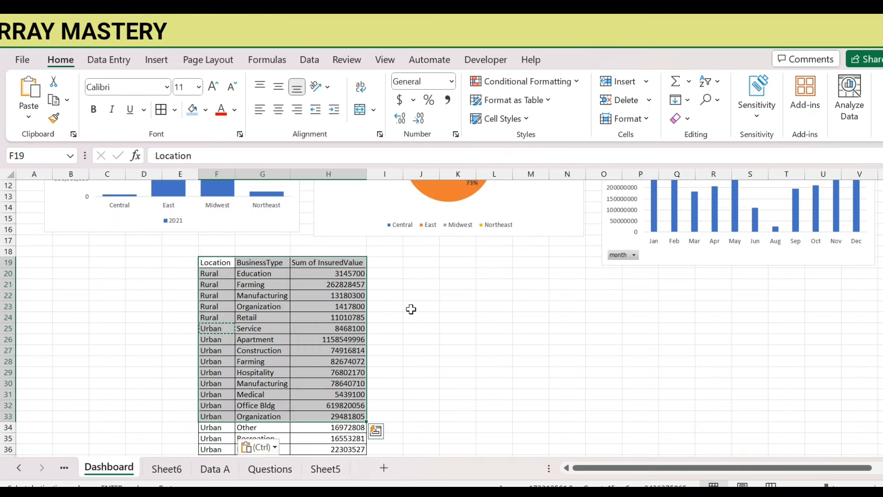
{"action": "scroll", "coordinate": [410, 311], "scroll_direction": "up", "scroll_amount": 4}
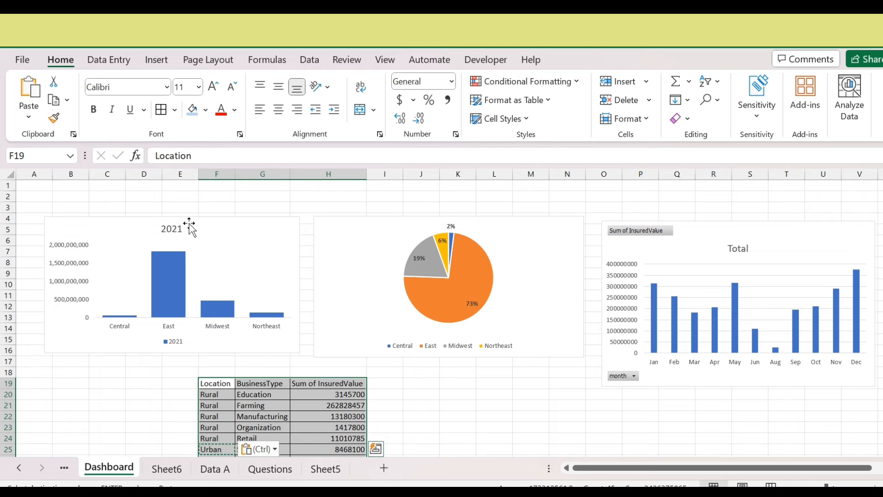
- Move the region pie chart directly below the 2021 column chart, starting at about row 17, and deselect it
{"action": "left_click_drag", "start_coordinate": [360, 233], "coordinate": [93, 366]}
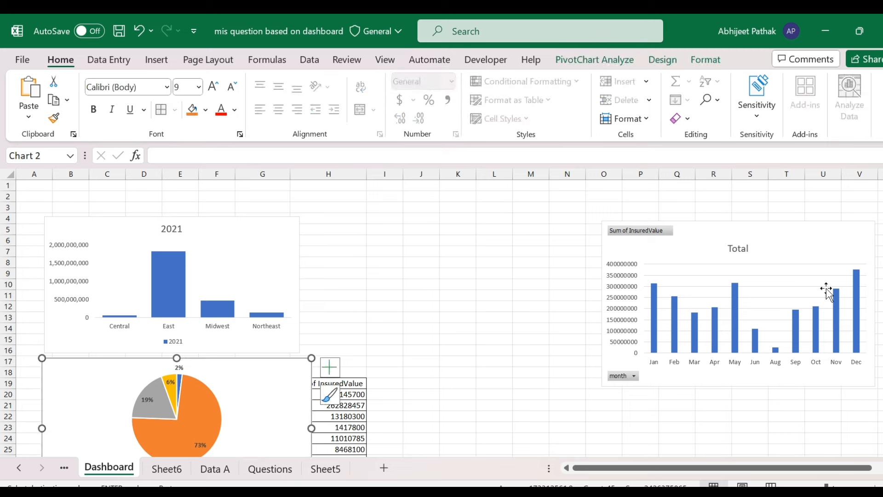
{"action": "left_click", "coordinate": [882, 186]}
{"action": "left_click", "coordinate": [355, 386]}
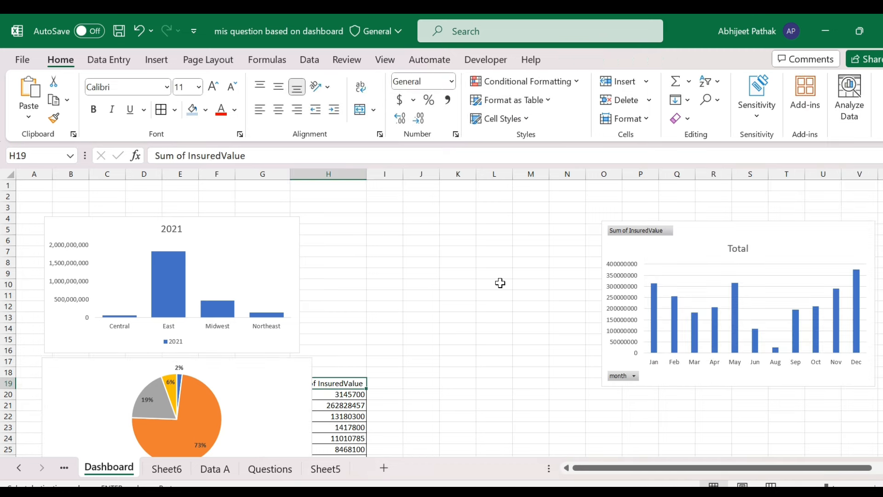